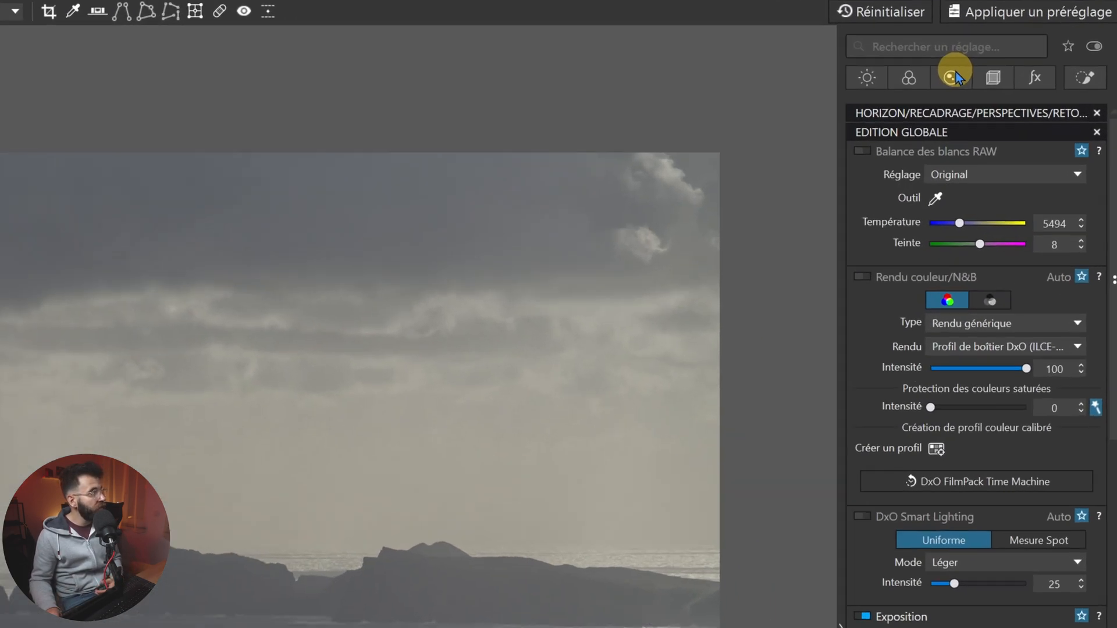
Apply DeepPRIME noise reduction to the RAW photo
left_click(1031, 52)
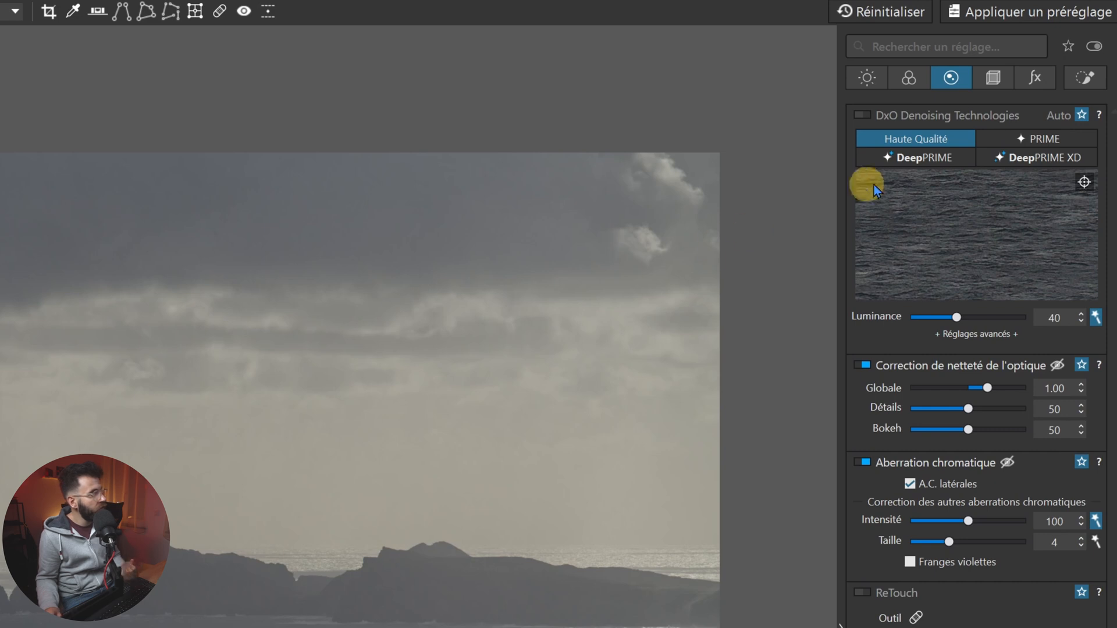
left_click(918, 160)
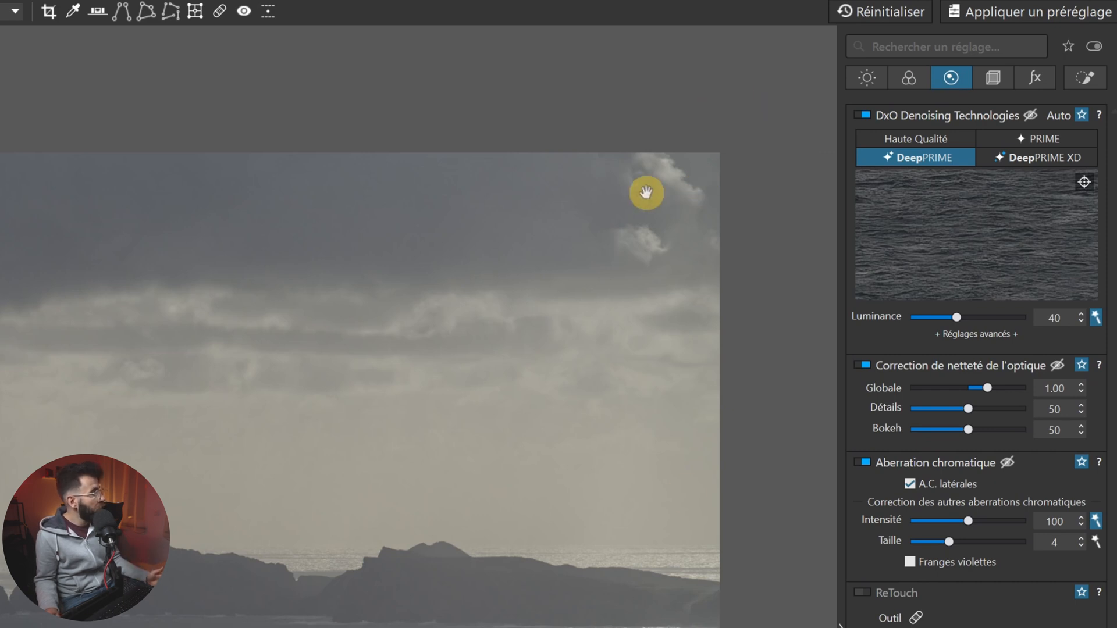
Enable cropping on the photo and set the crop ratio to 16 × 10
left_click(993, 77)
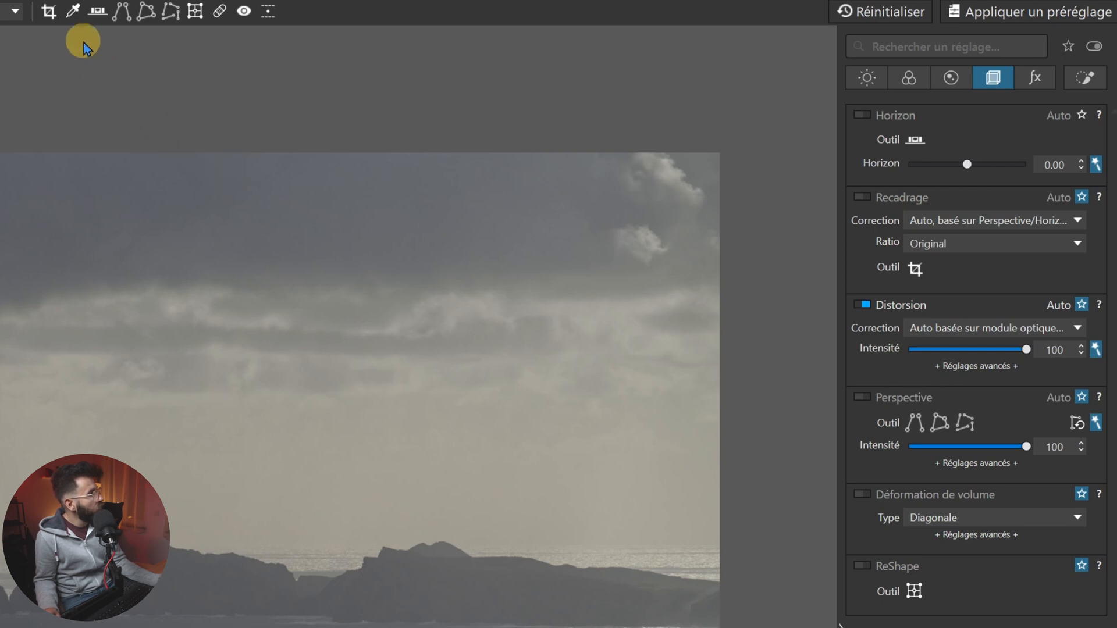
left_click(48, 11)
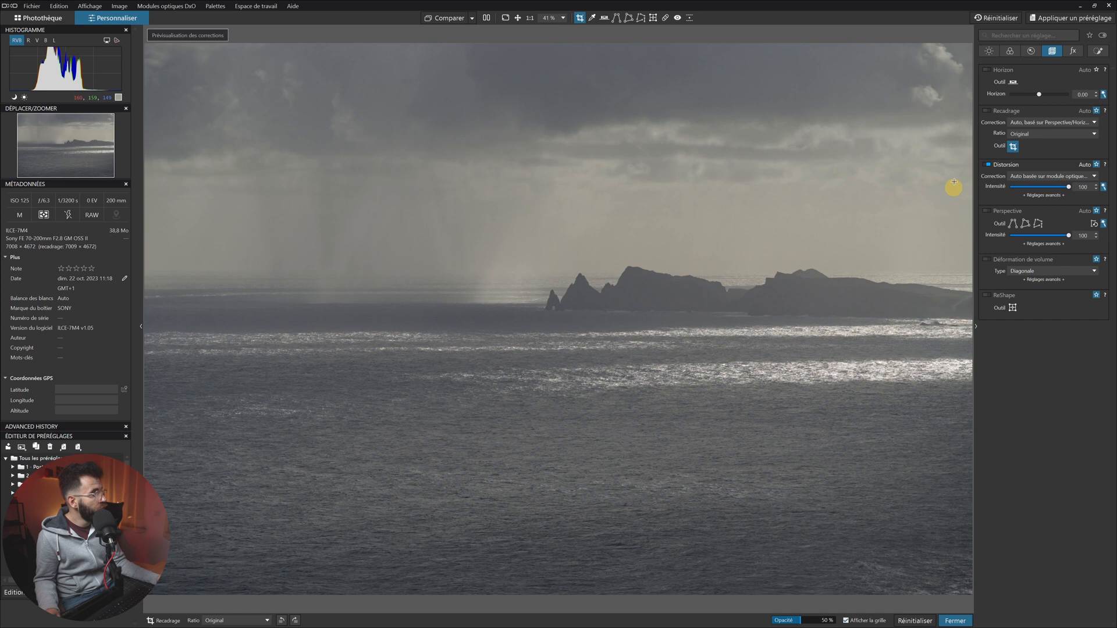
left_click(987, 110)
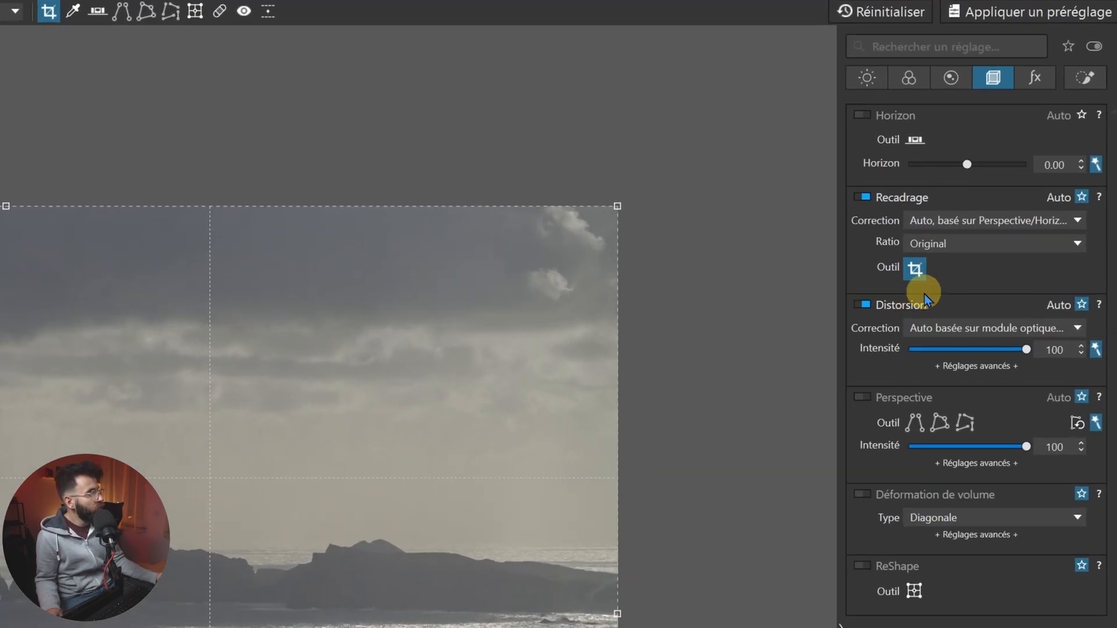
left_click(957, 244)
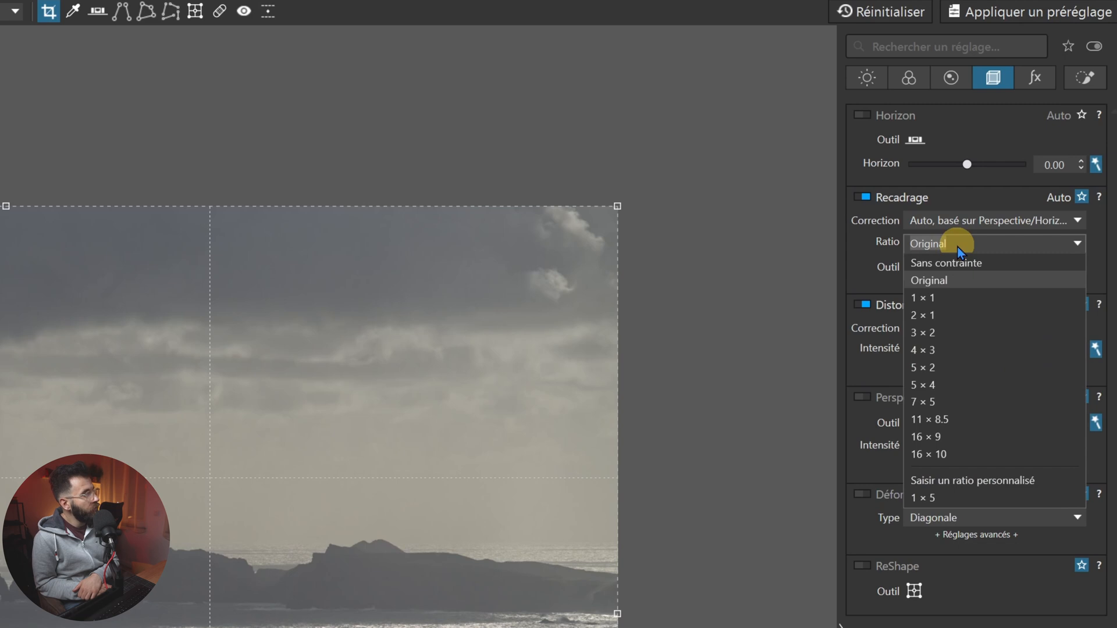
left_click(959, 453)
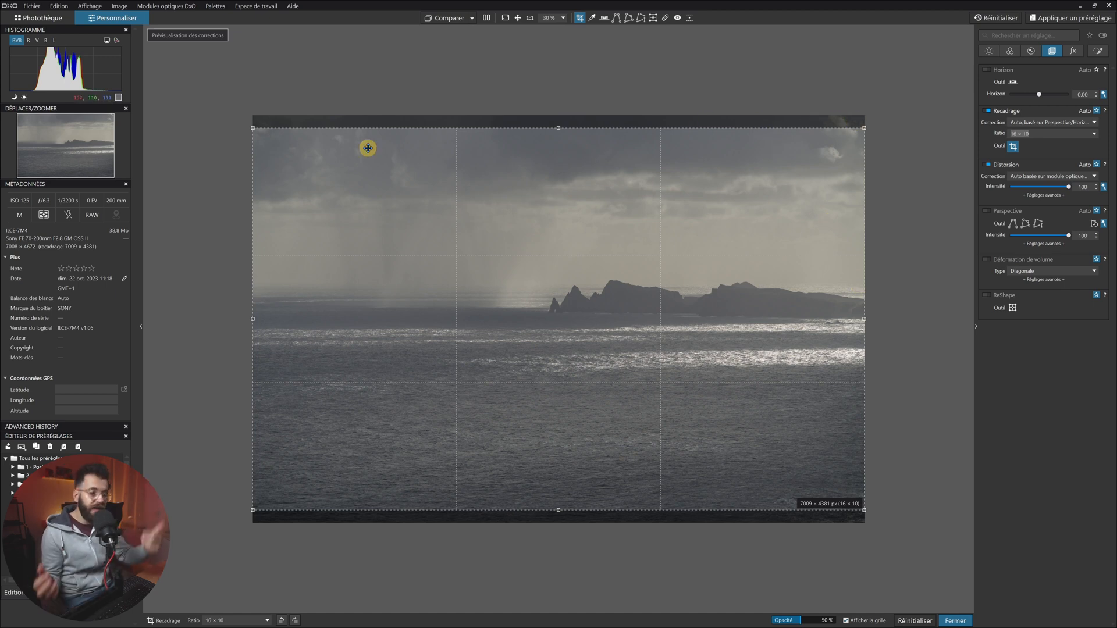
Align the crop frame with the photo's top edge, shrink it from its lower-left corner to about 6276 × 3922 px, and apply it
left_click_drag(462, 246, 464, 233)
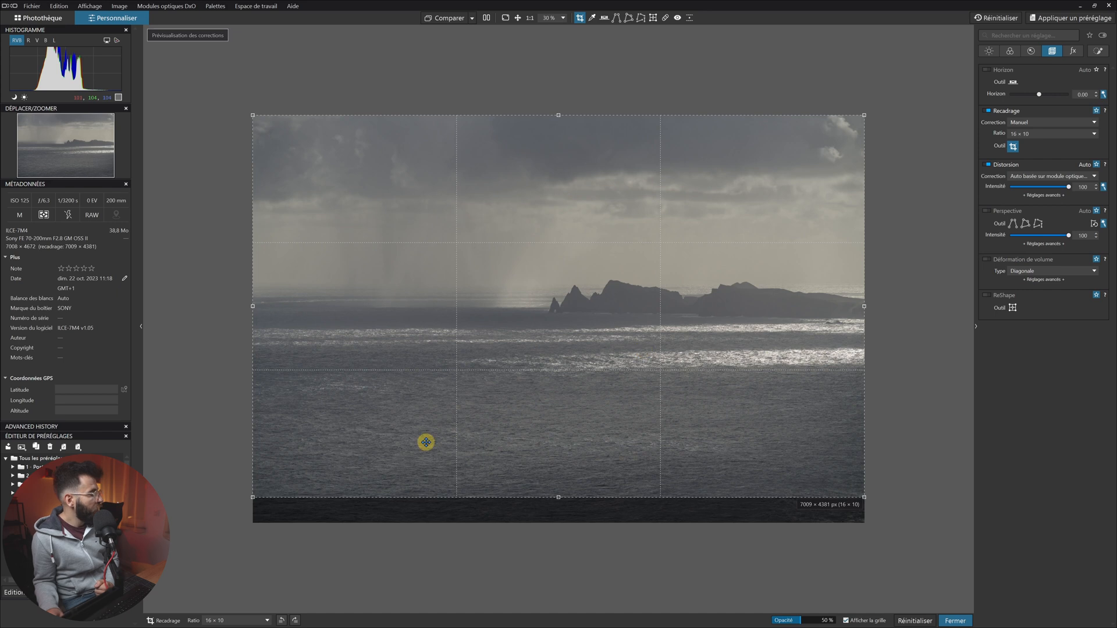
left_click_drag(253, 497, 317, 441)
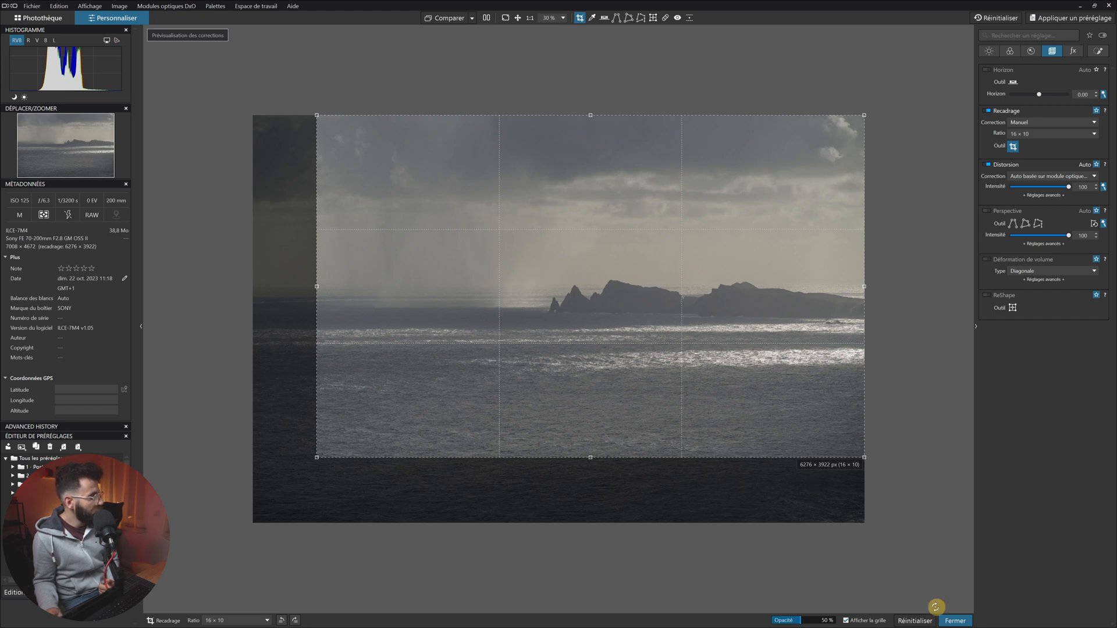
left_click(955, 620)
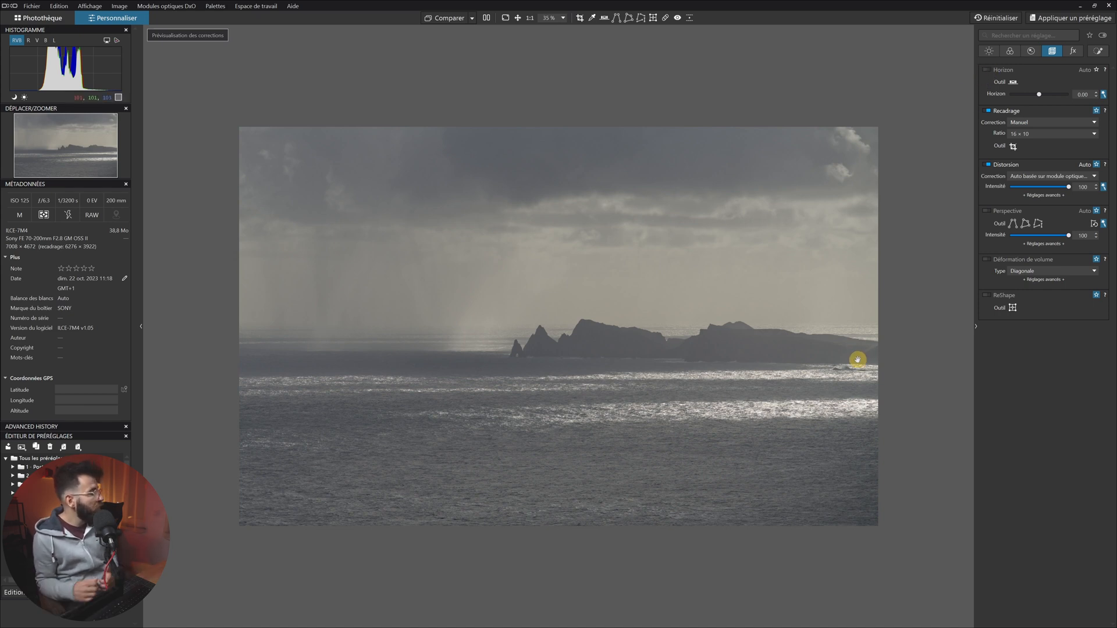
Inspect the clouds and sky of the cropped photo at up to 100 % zoom, including its upper corners
left_click(825, 213)
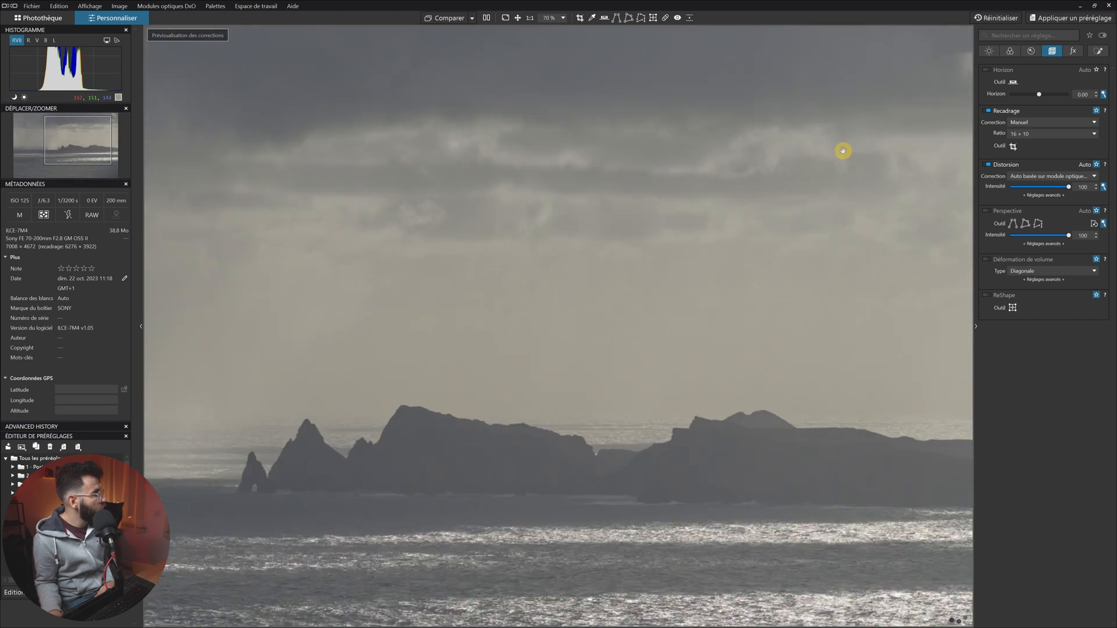
left_click_drag(710, 162, 542, 319)
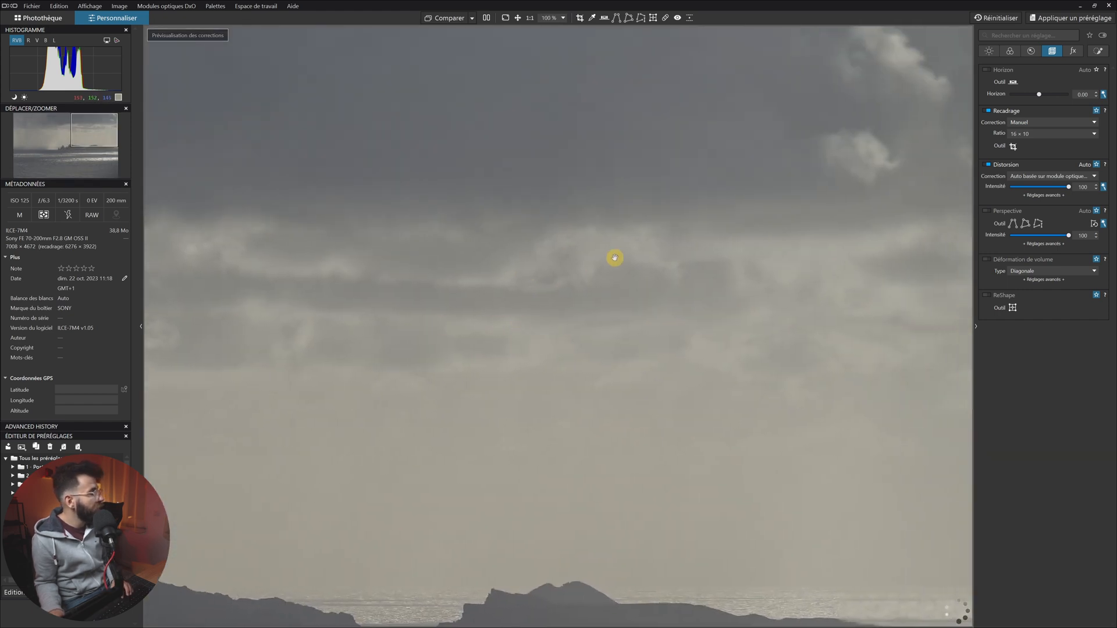
left_click_drag(259, 216, 959, 211)
left_click_drag(302, 246, 623, 247)
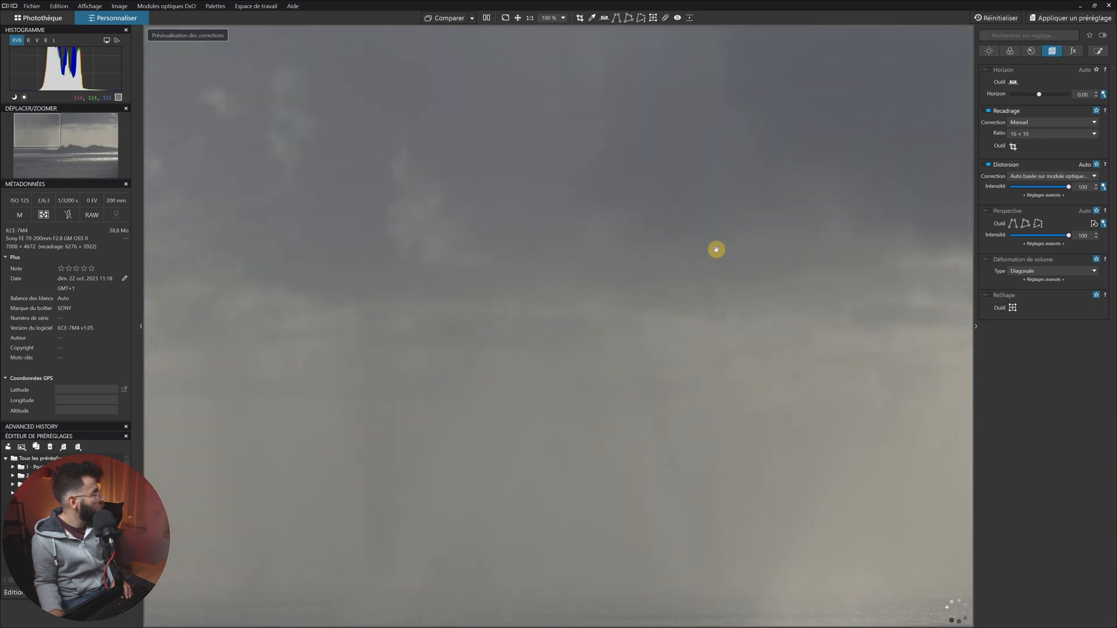
left_click(491, 301)
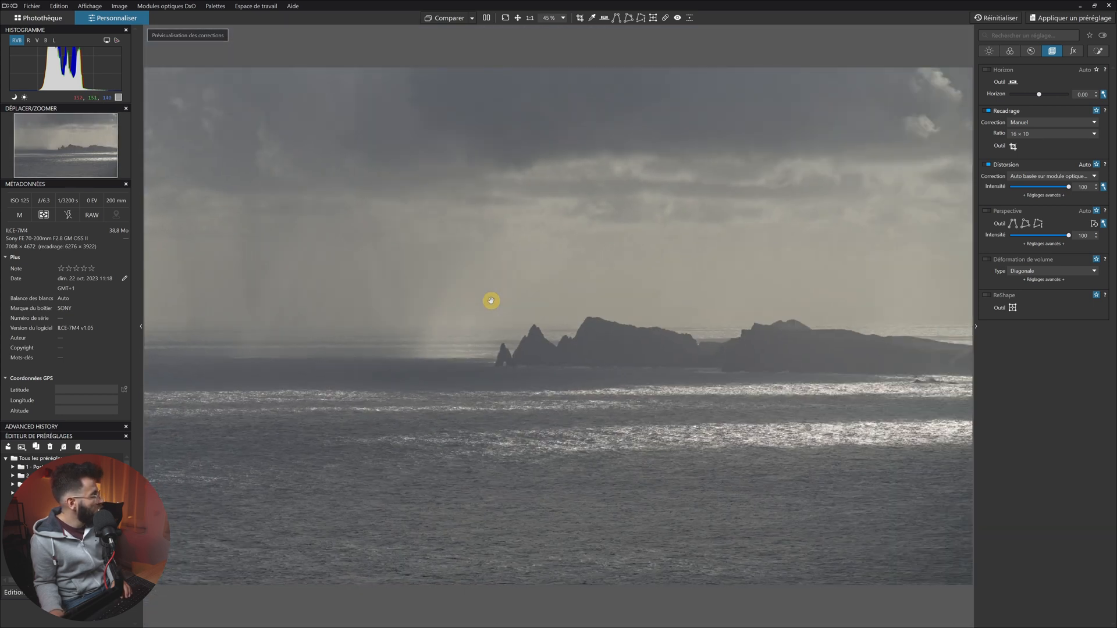
scroll(493, 293, "up", 1)
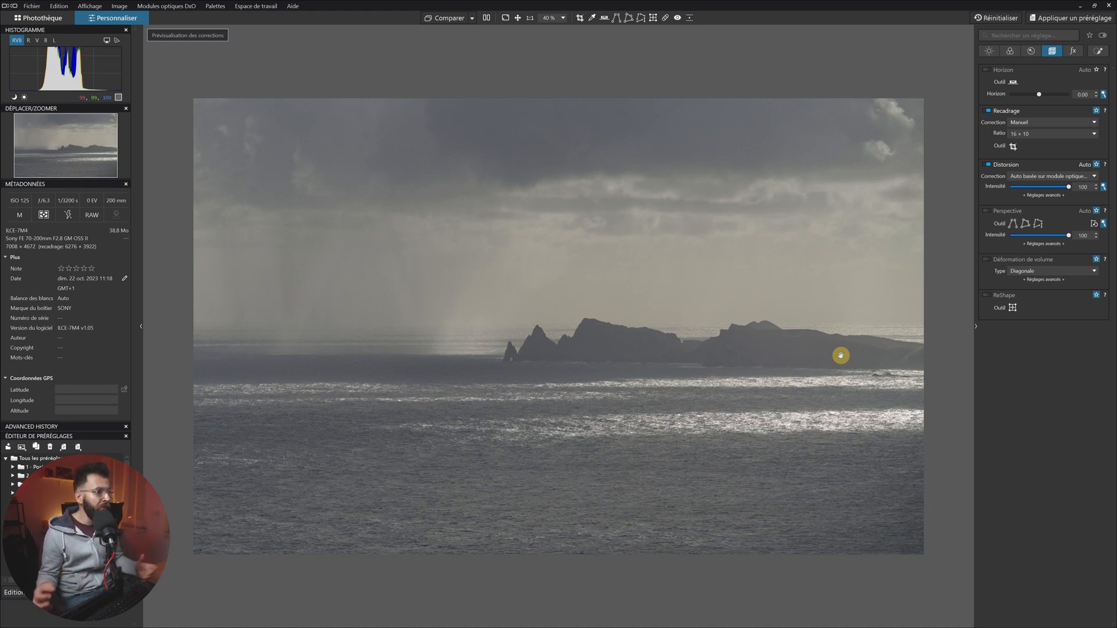
Convert the photo to black and white using the Film noir et blanc type with the Adox CMS 20 rendering
left_click(989, 51)
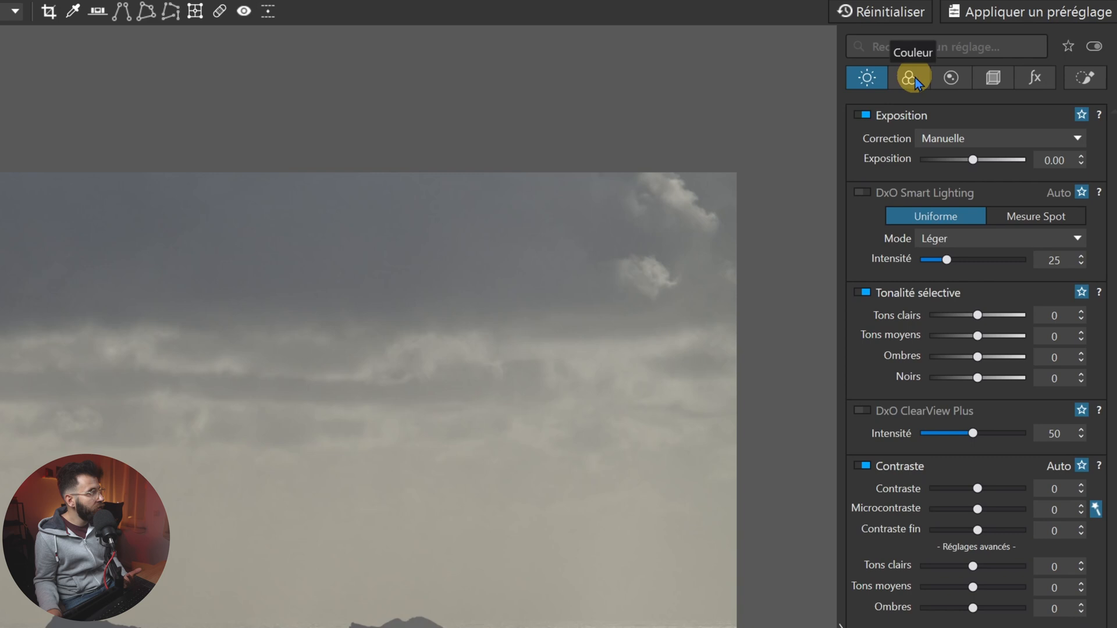
left_click(1012, 53)
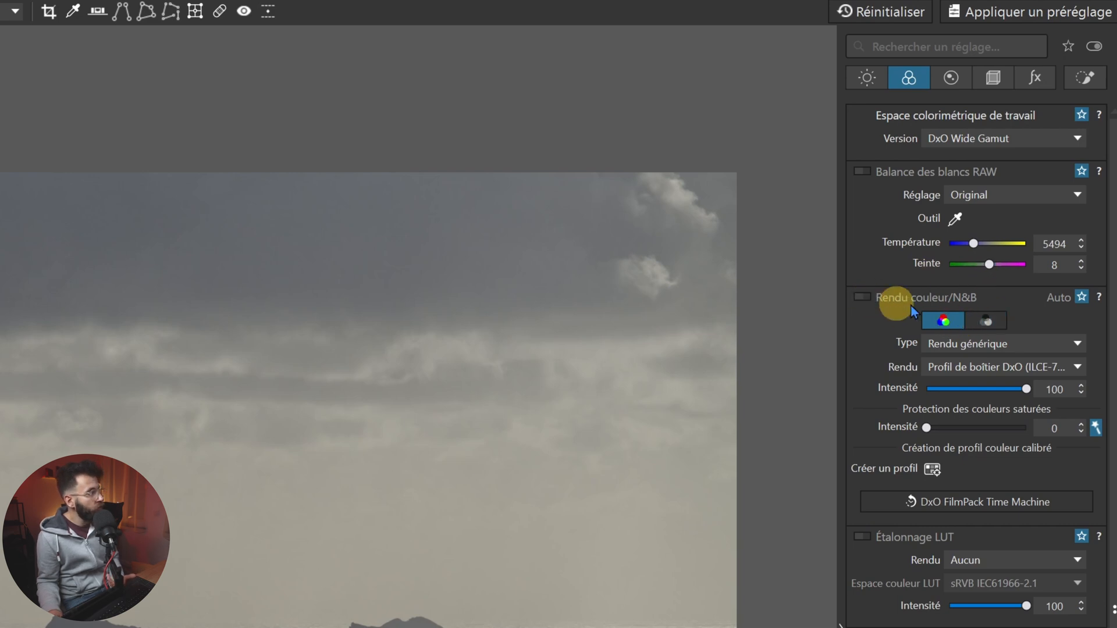
left_click(986, 322)
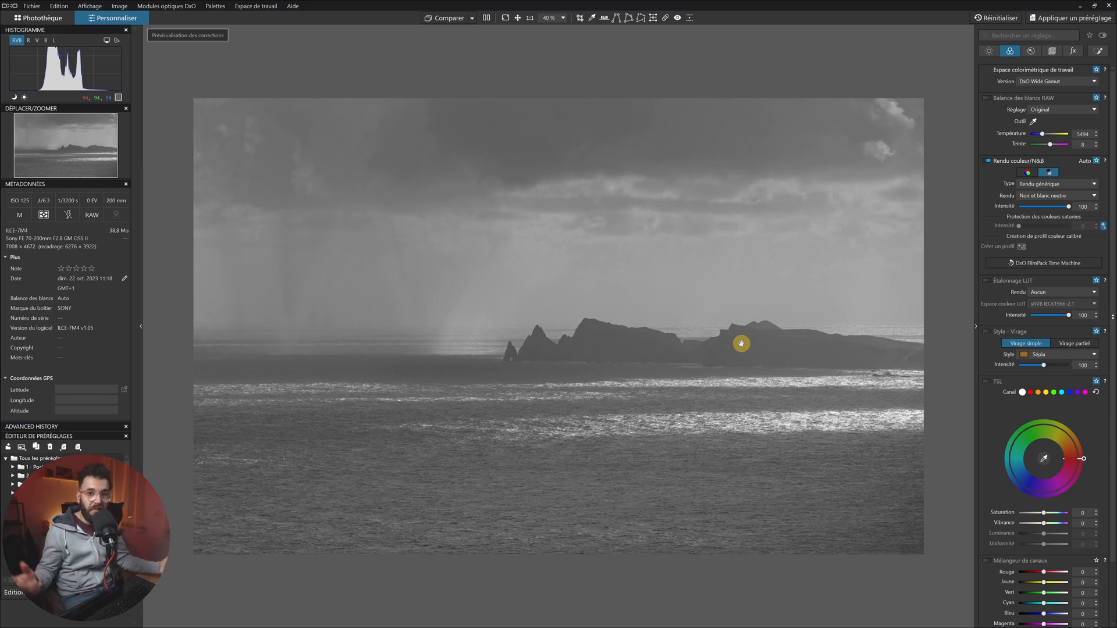
left_click(1072, 184)
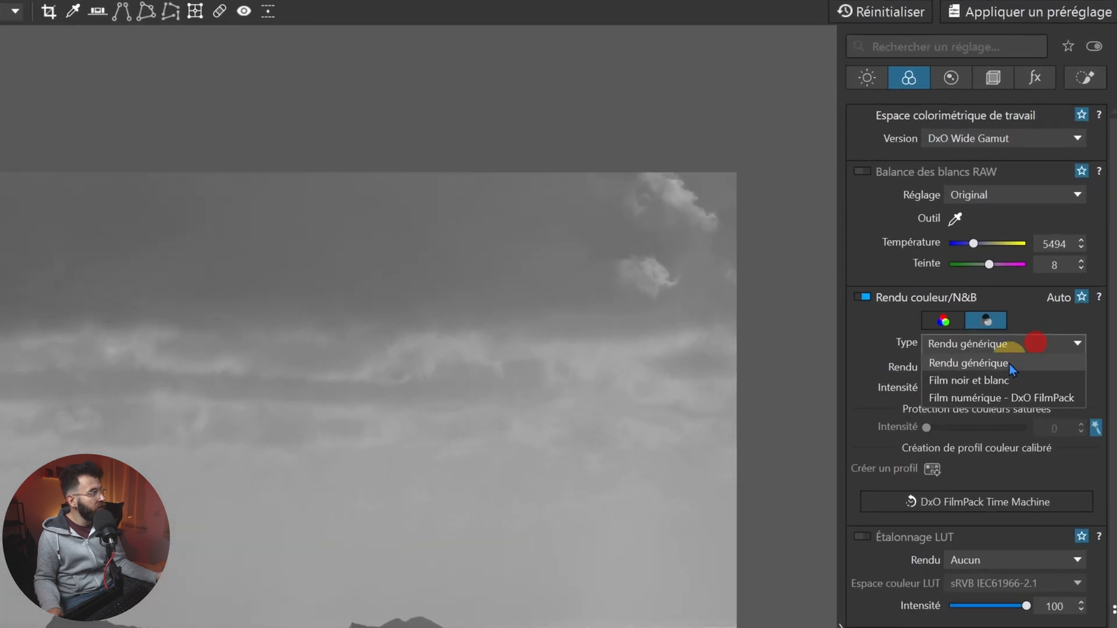
left_click(997, 380)
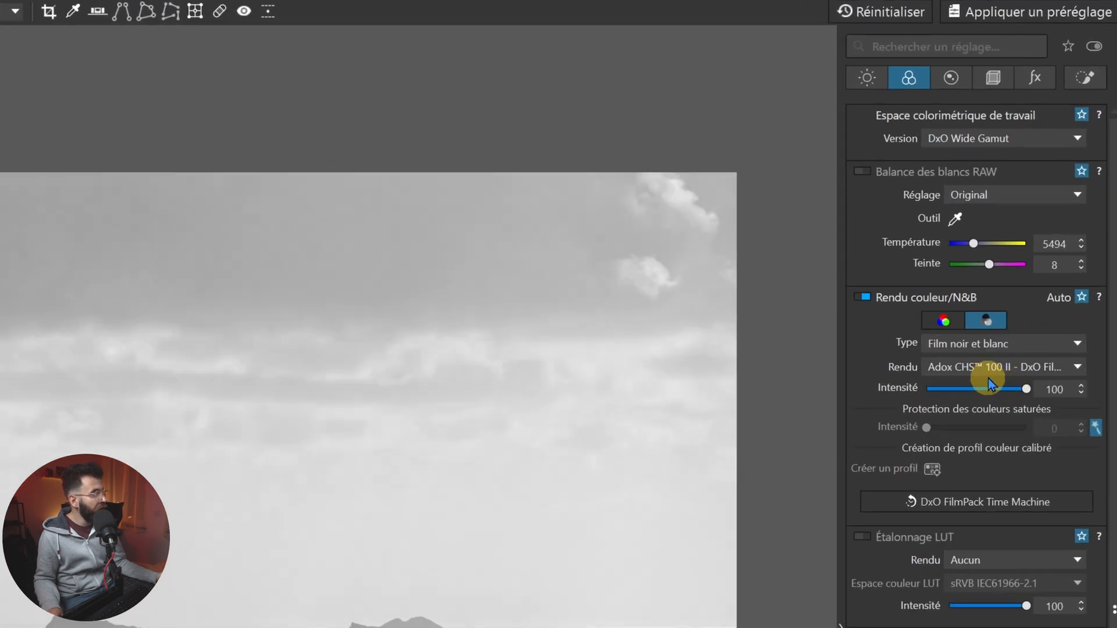
left_click(989, 371)
left_click(970, 382)
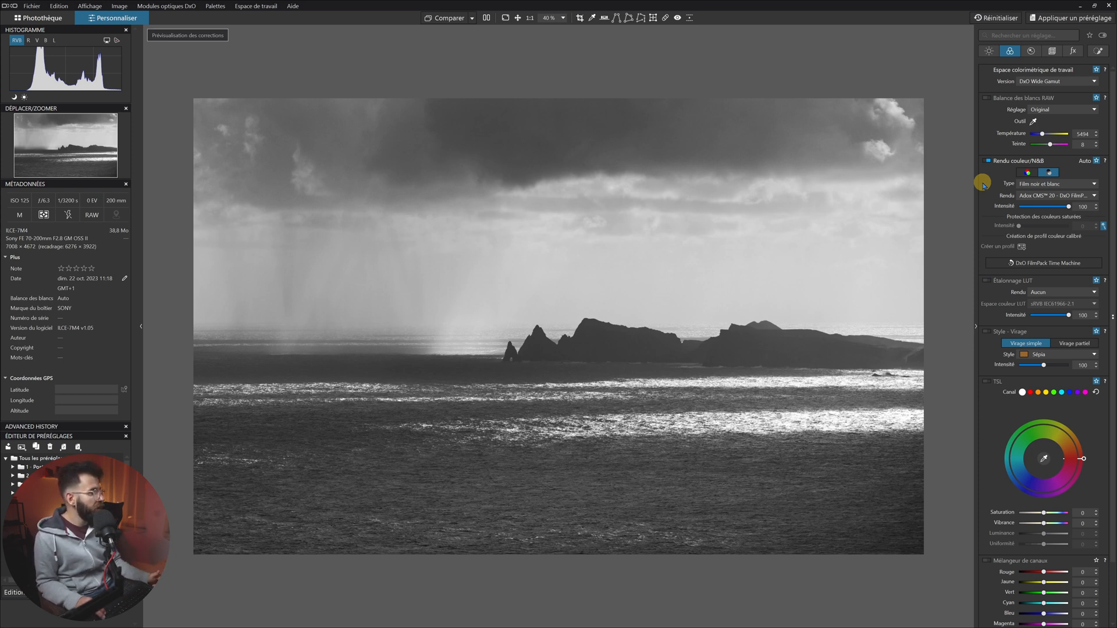
Try the black-and-white film renderings in turn, from Adox CMS 20 through the Agfa, Foma, Fuji, Ilford, Kodak and Polaroid films to Rollei Retro 100 Tonal
key("Down")
key("Down")
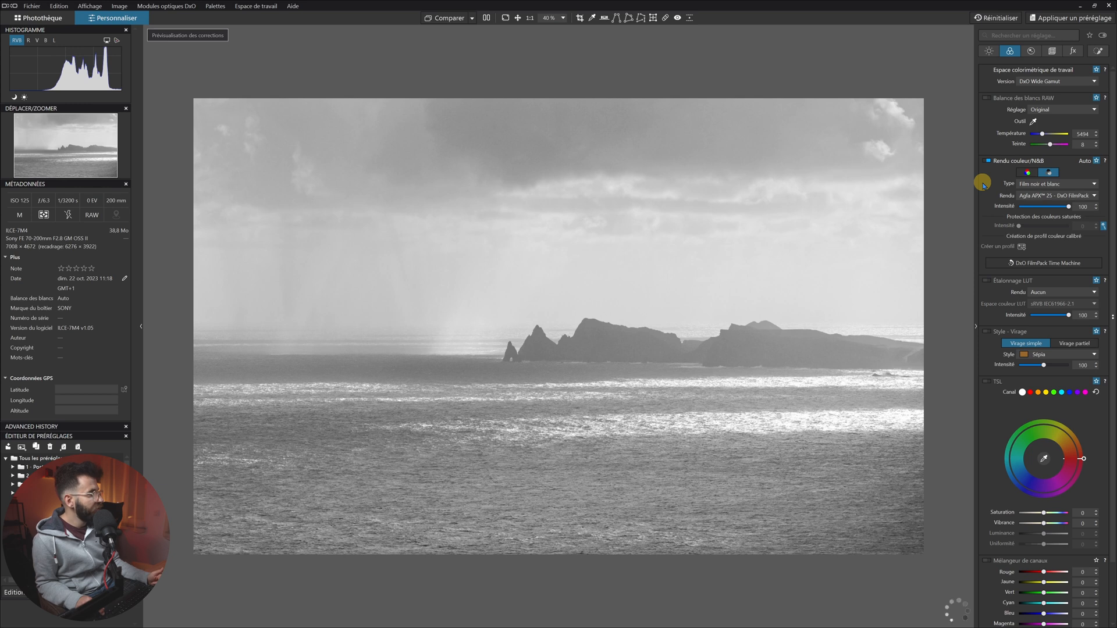
key("Down")
key("Down")
key("Down")
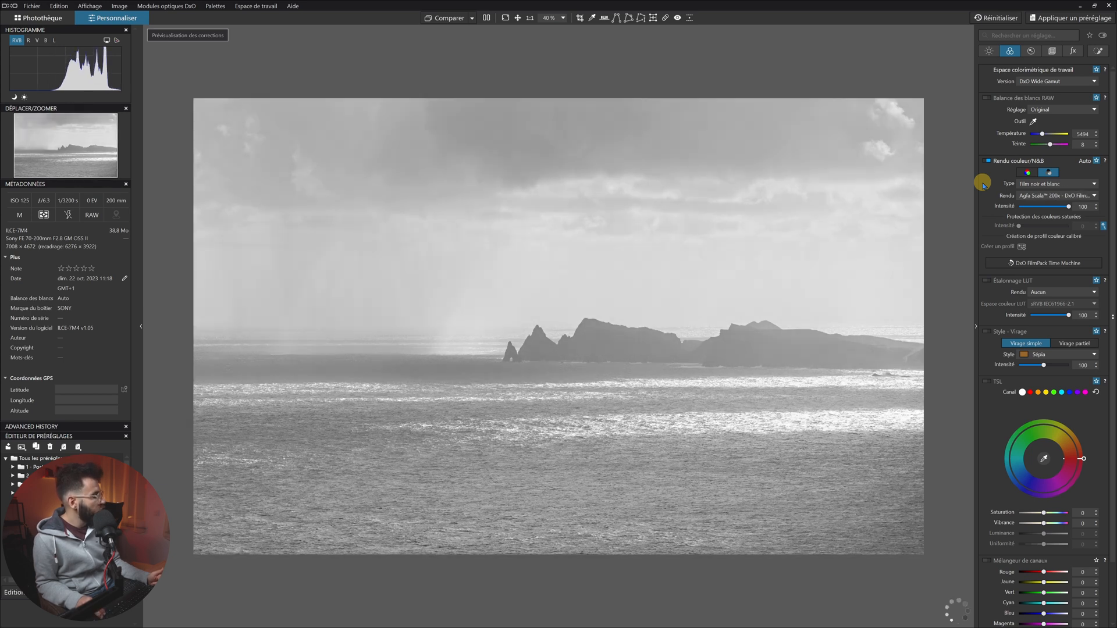
key("Up")
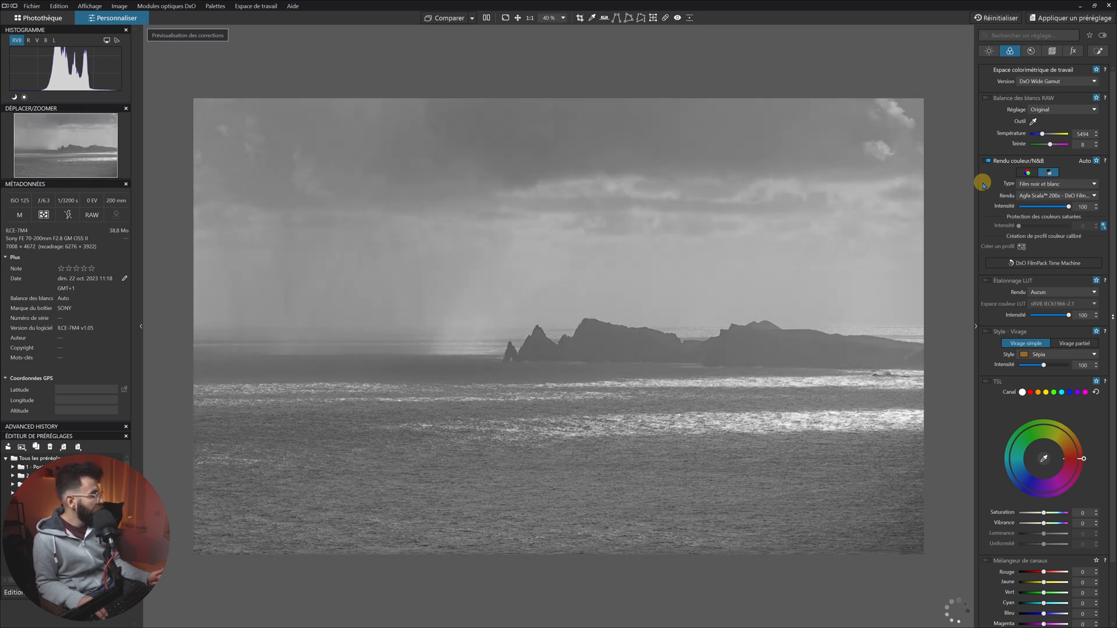
key("Down")
key("Down")
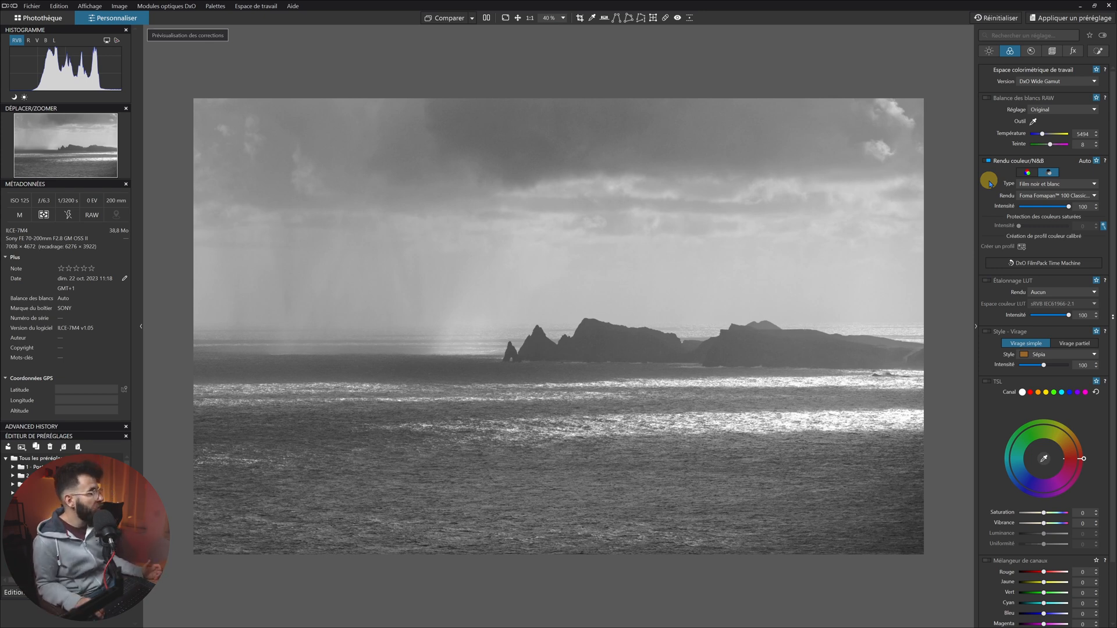
key("Down")
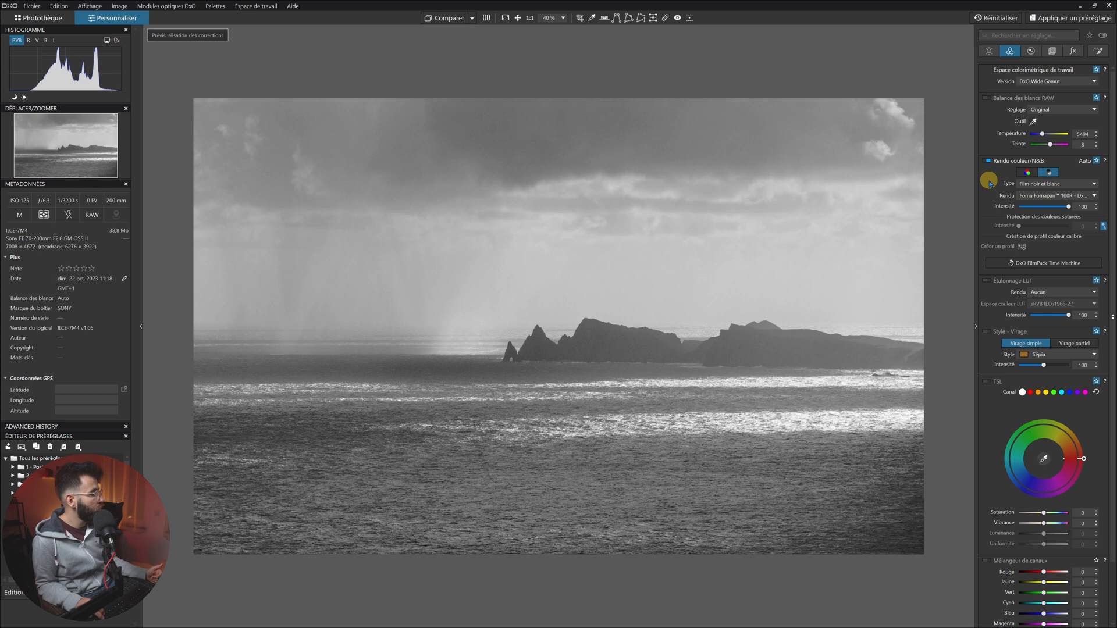
key("Down")
key("Down")
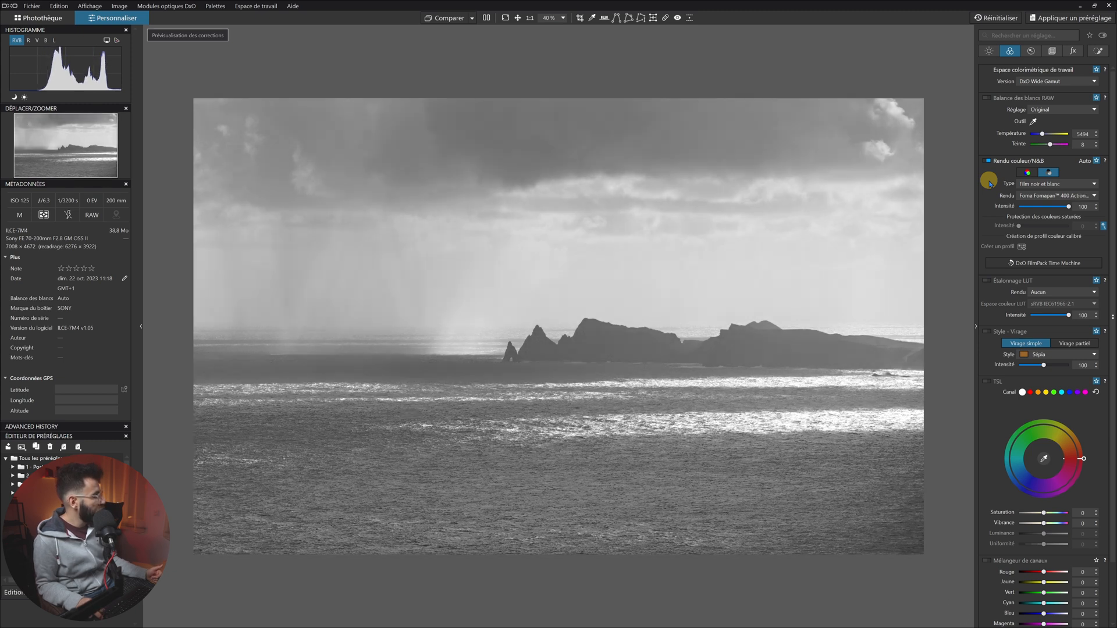
key("Down")
key("Down")
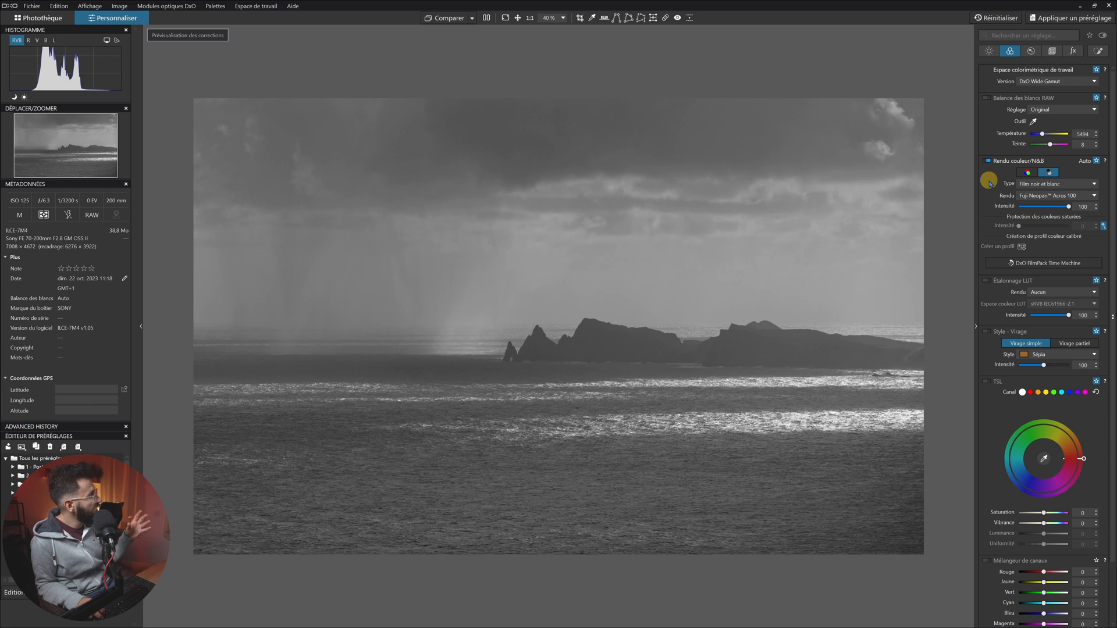
key("Down")
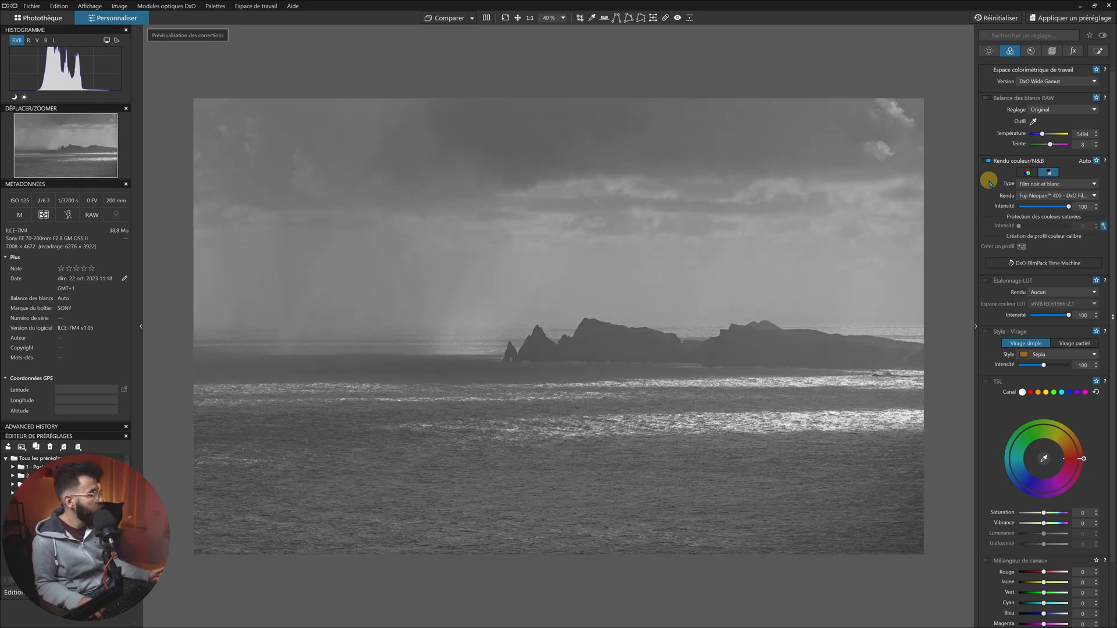
key("Down")
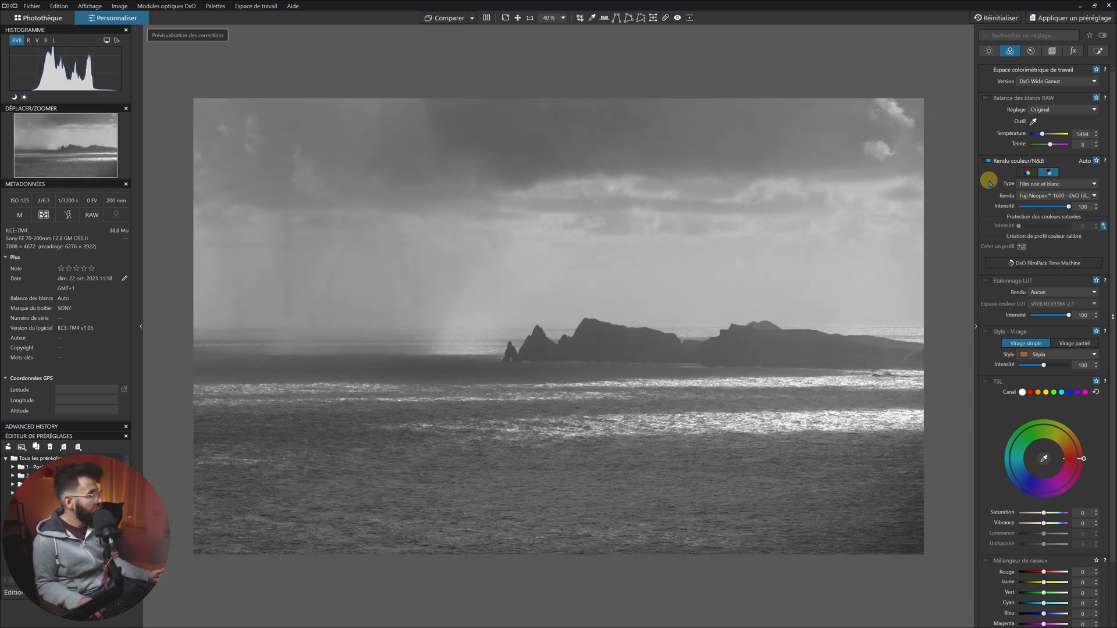
key("Down")
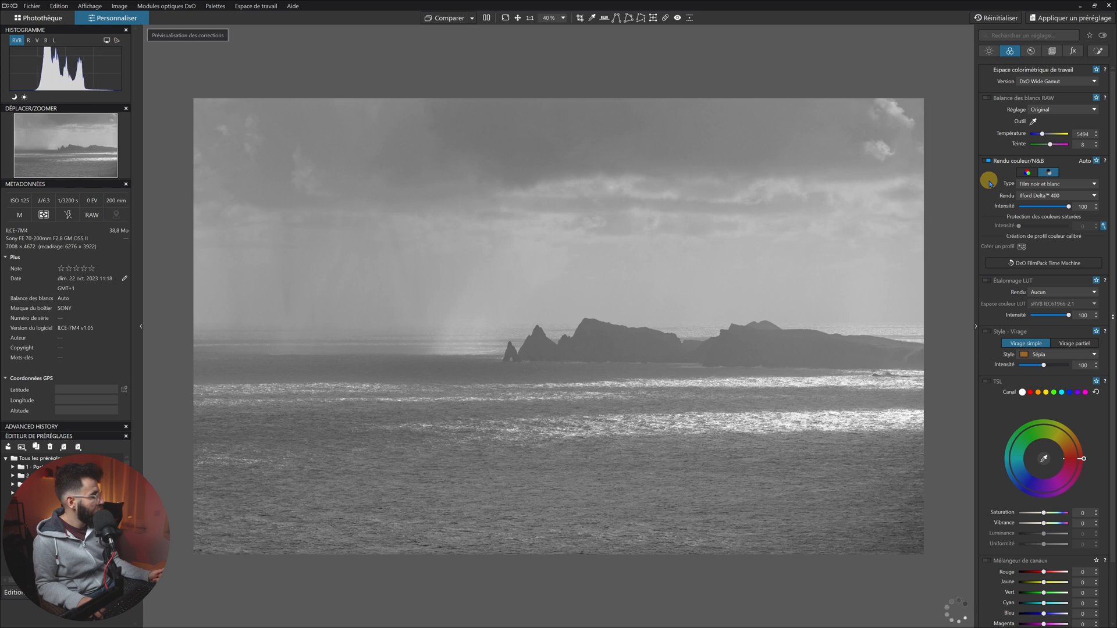
key("Down")
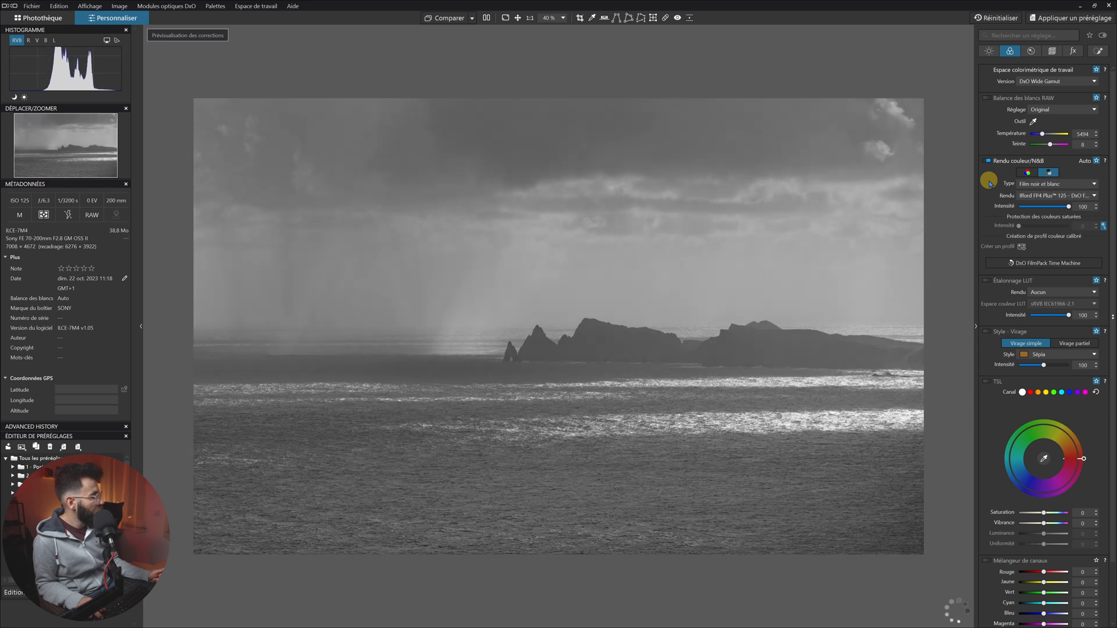
key("Down")
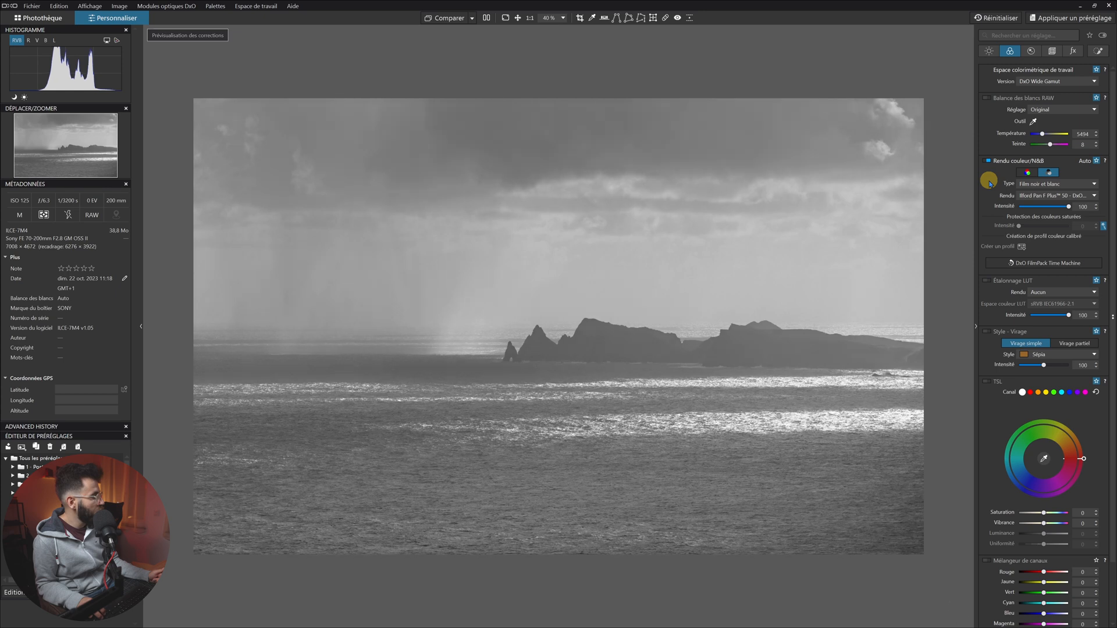
key("Down")
key("Down")
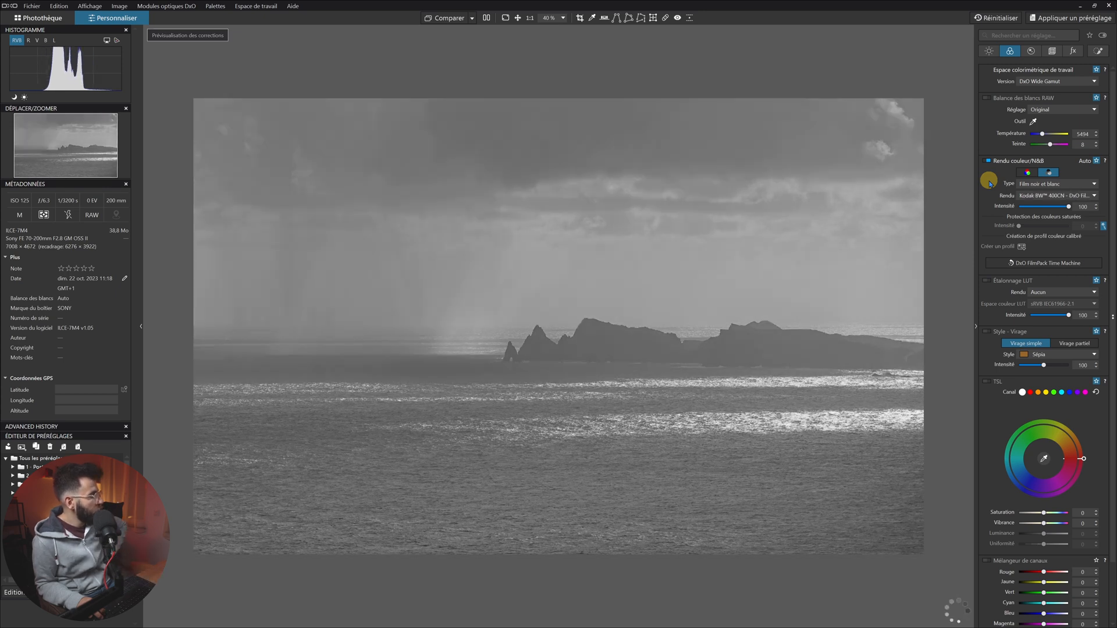
key("Down")
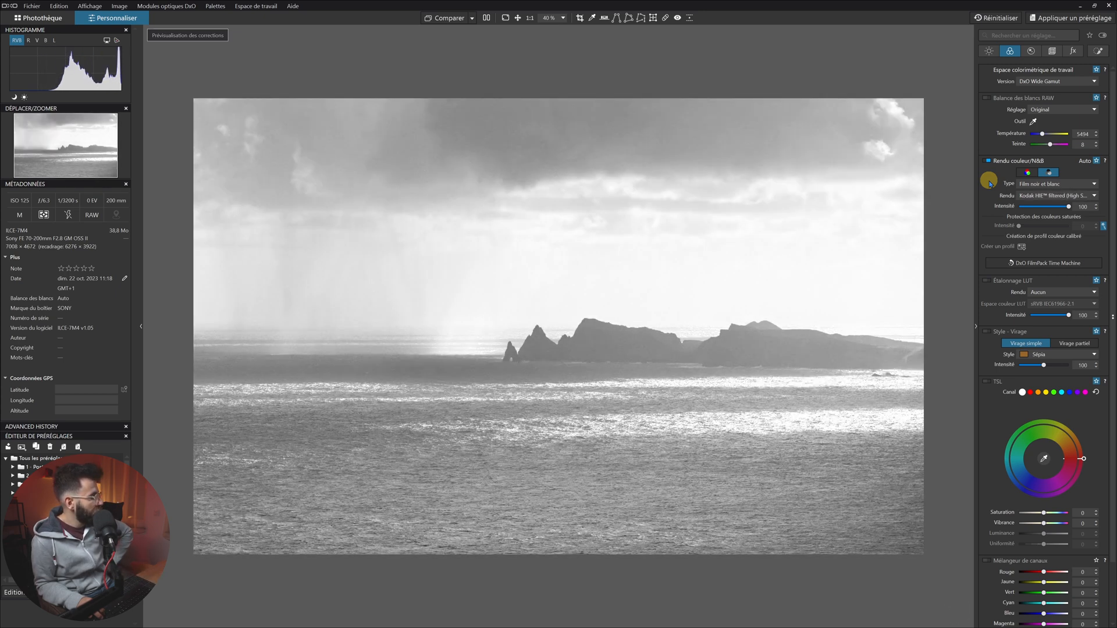
key("Down")
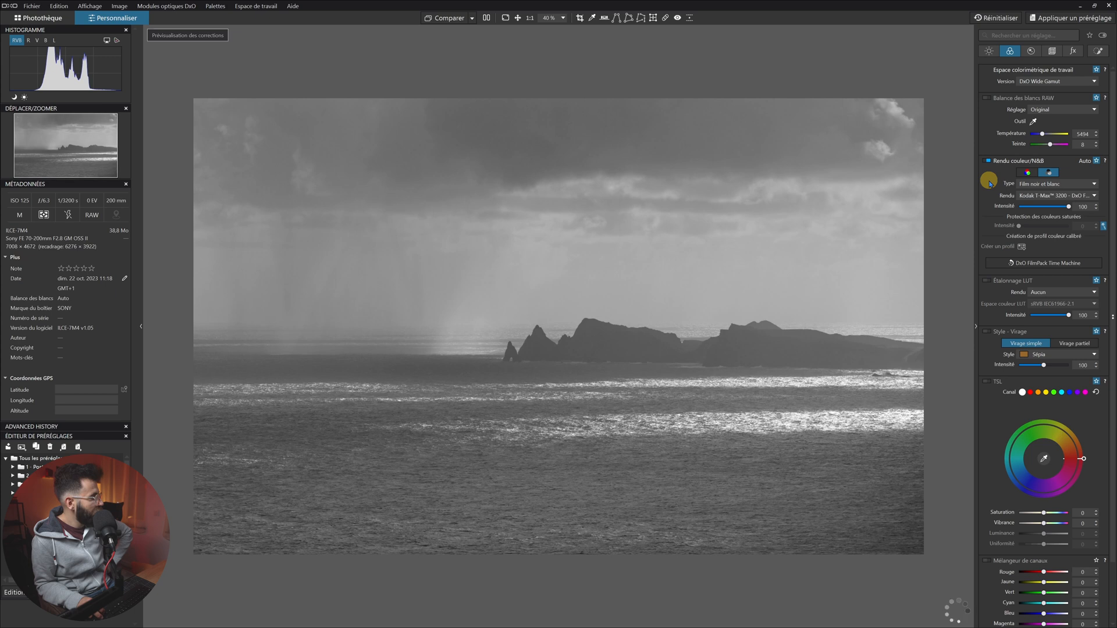
key("Down")
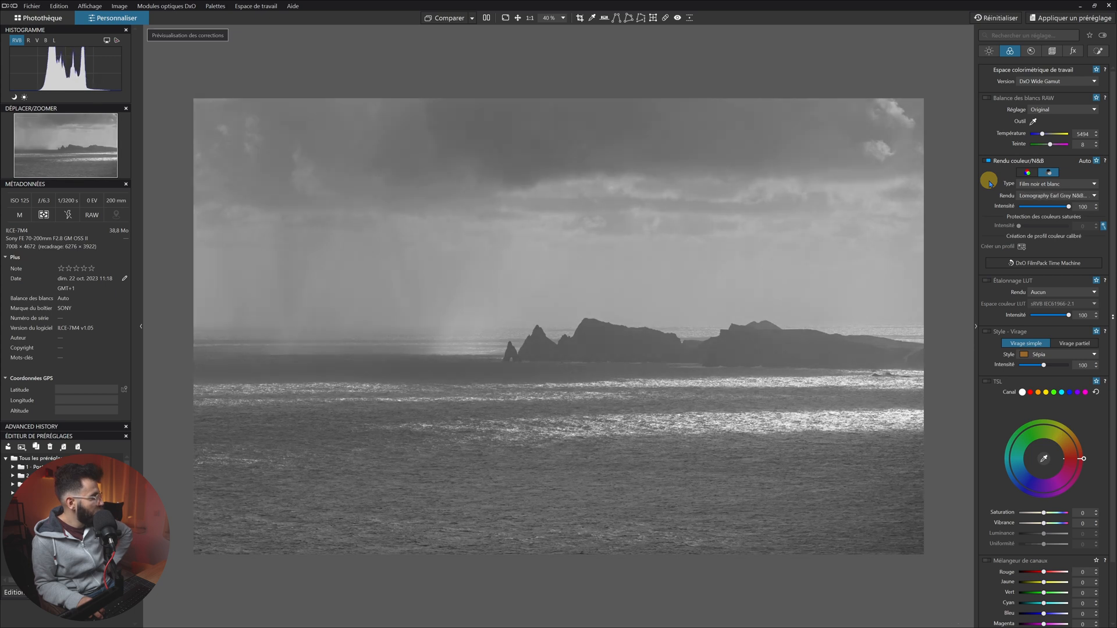
key("Down")
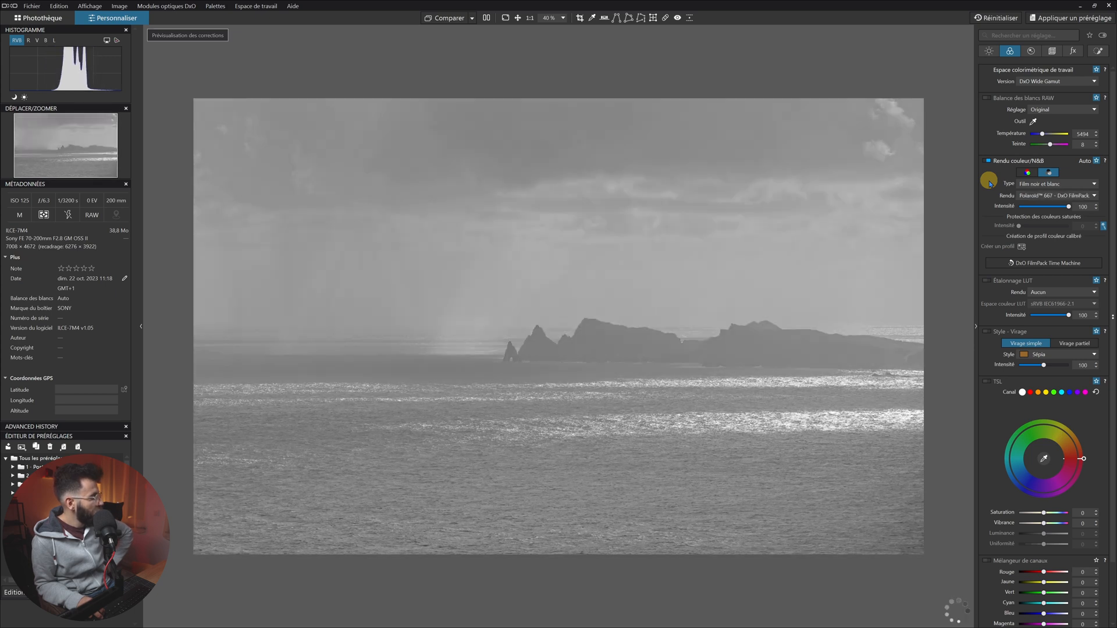
key("Up")
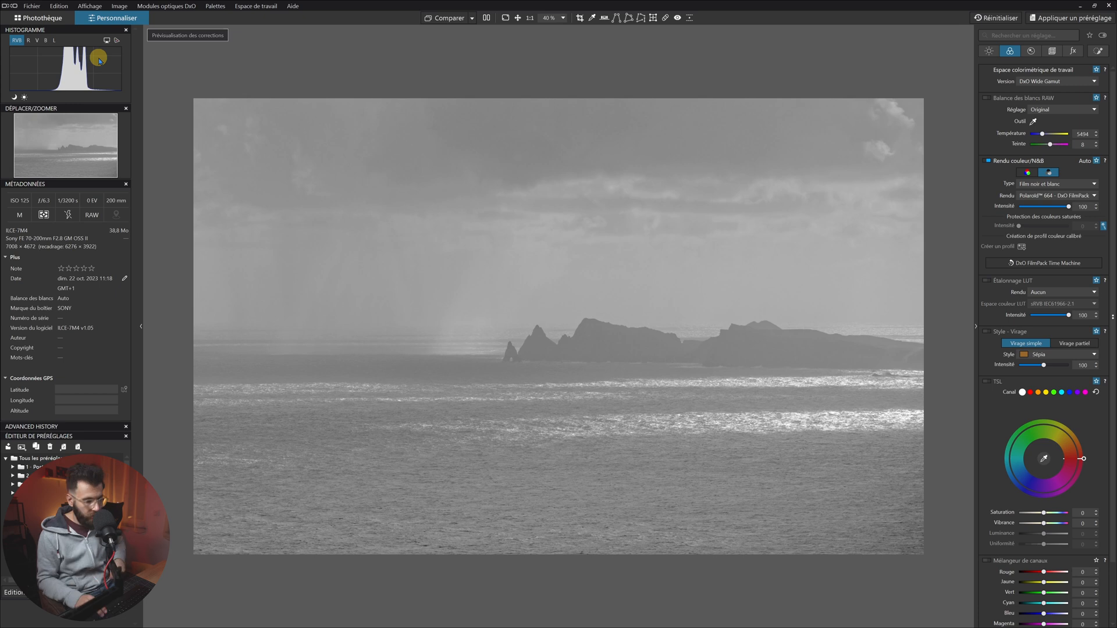
key("Down")
key("Down")
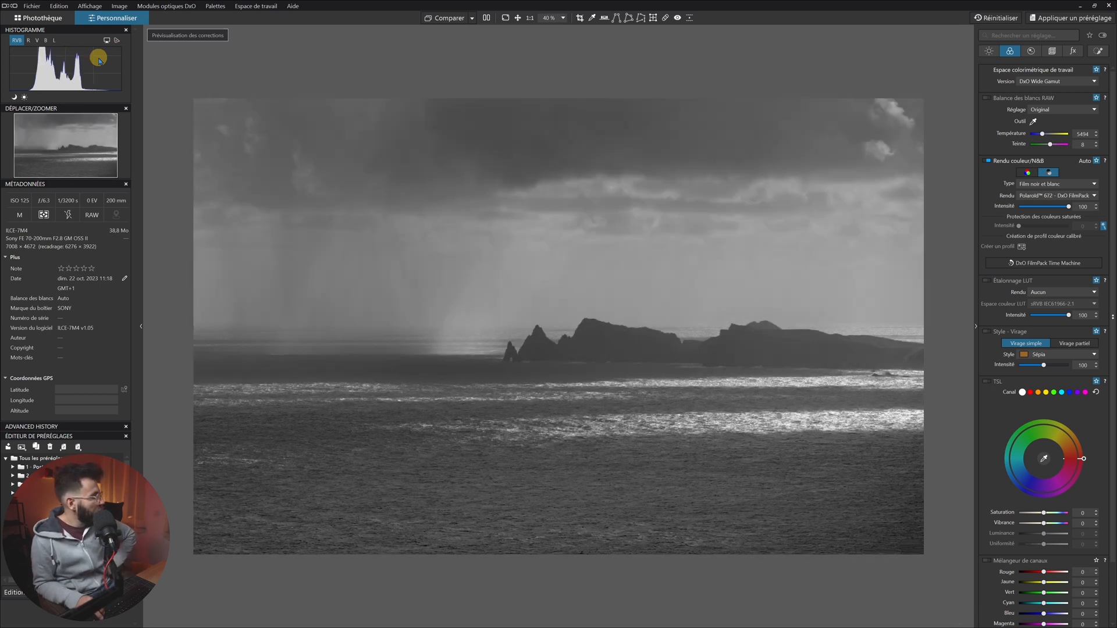
key("Down")
key("Down")
key("Down")
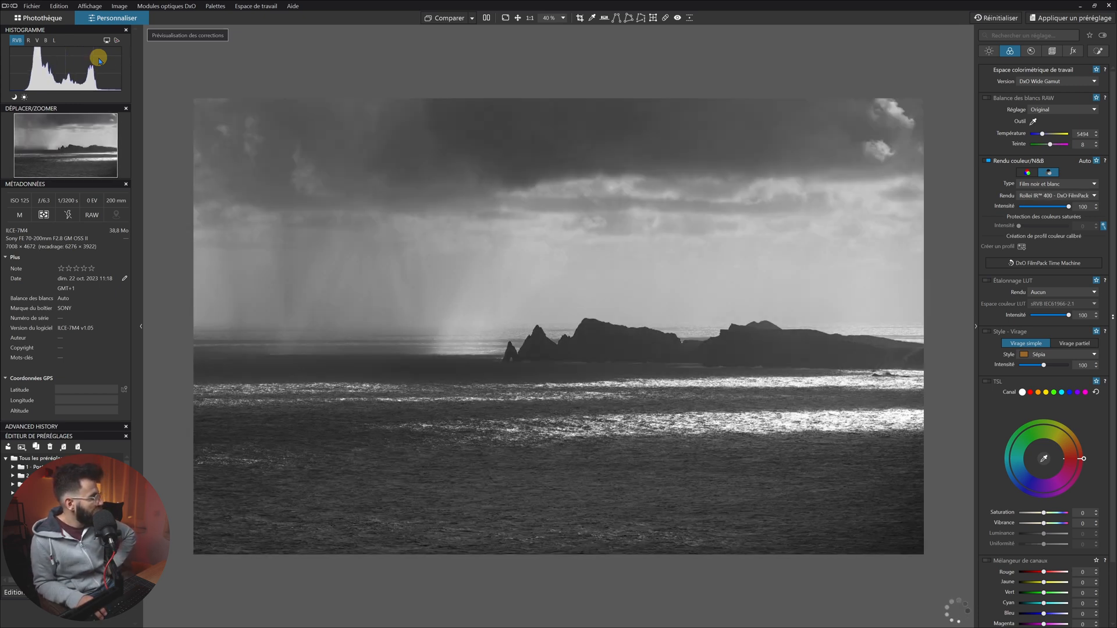
key("Down")
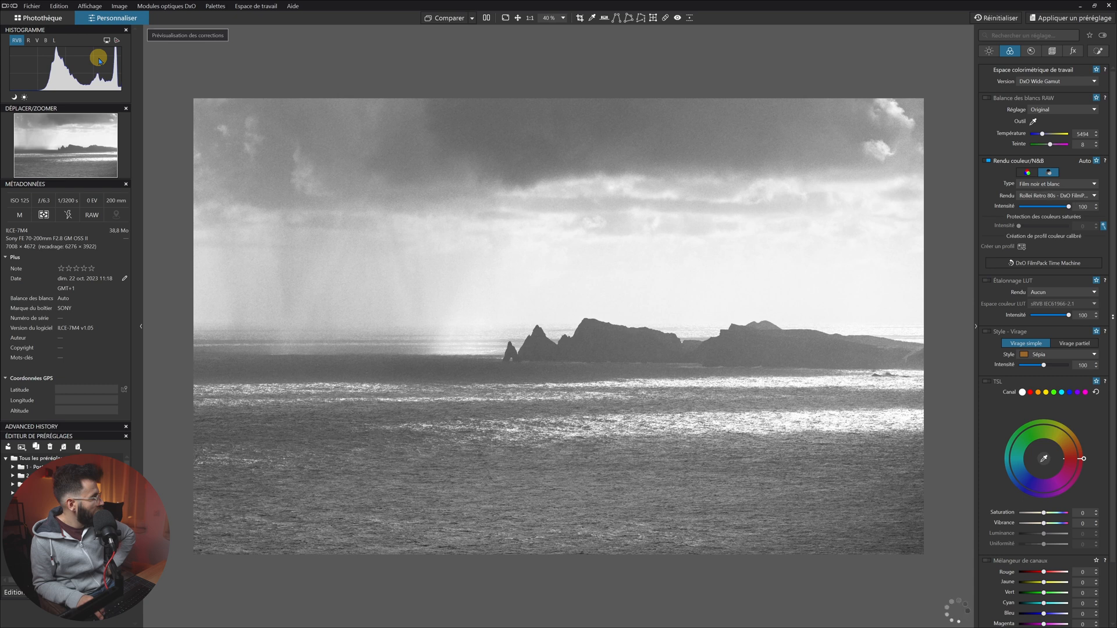
key("Down")
key("Down")
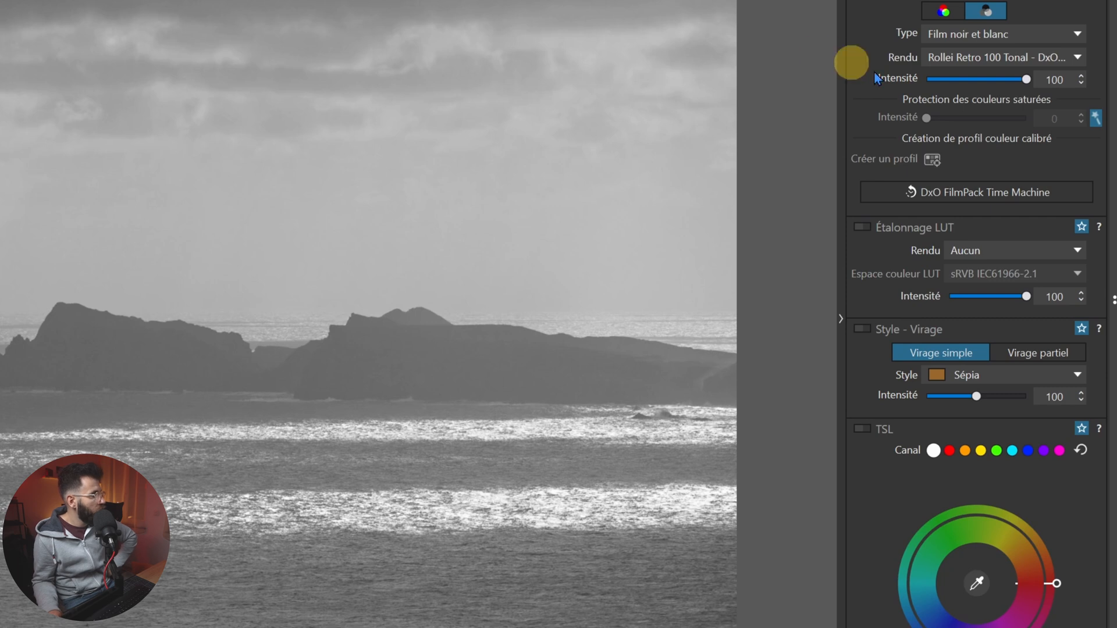
Try the Fuji Neopan 400 rendering on the photo and settle on Fuji Neopan 1600
left_click(963, 59)
scroll(948, 291, "up", 7)
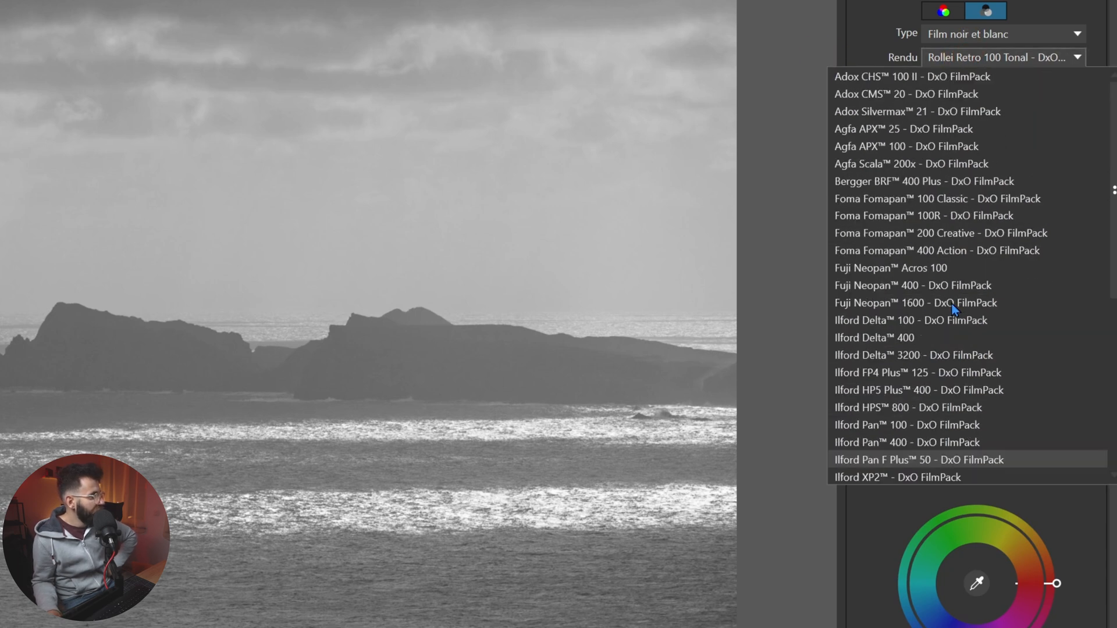
left_click(963, 287)
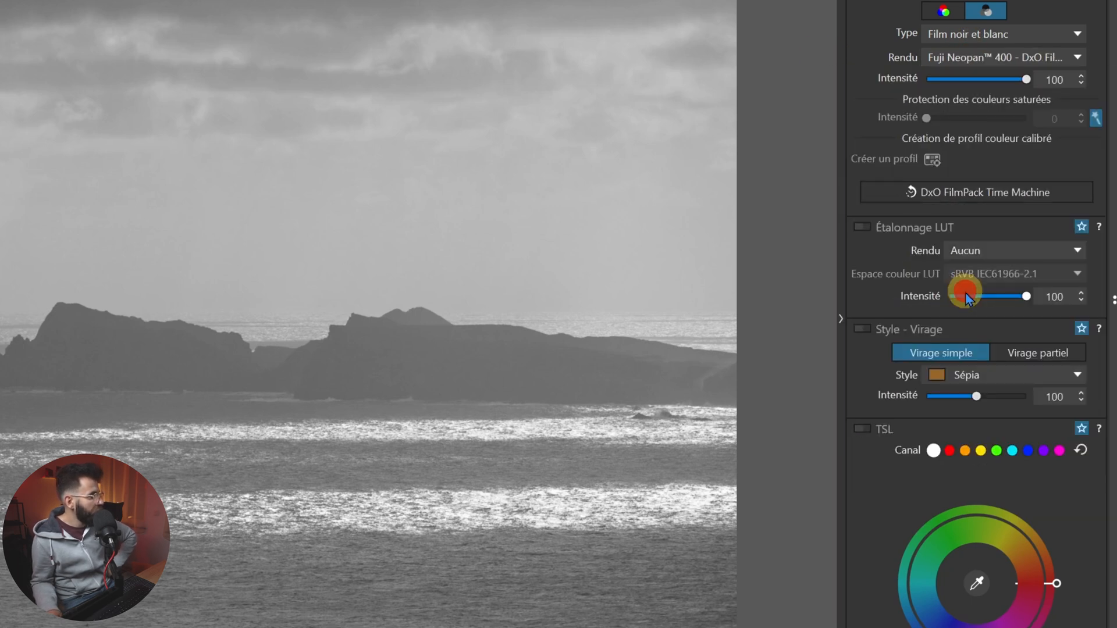
left_click(1008, 59)
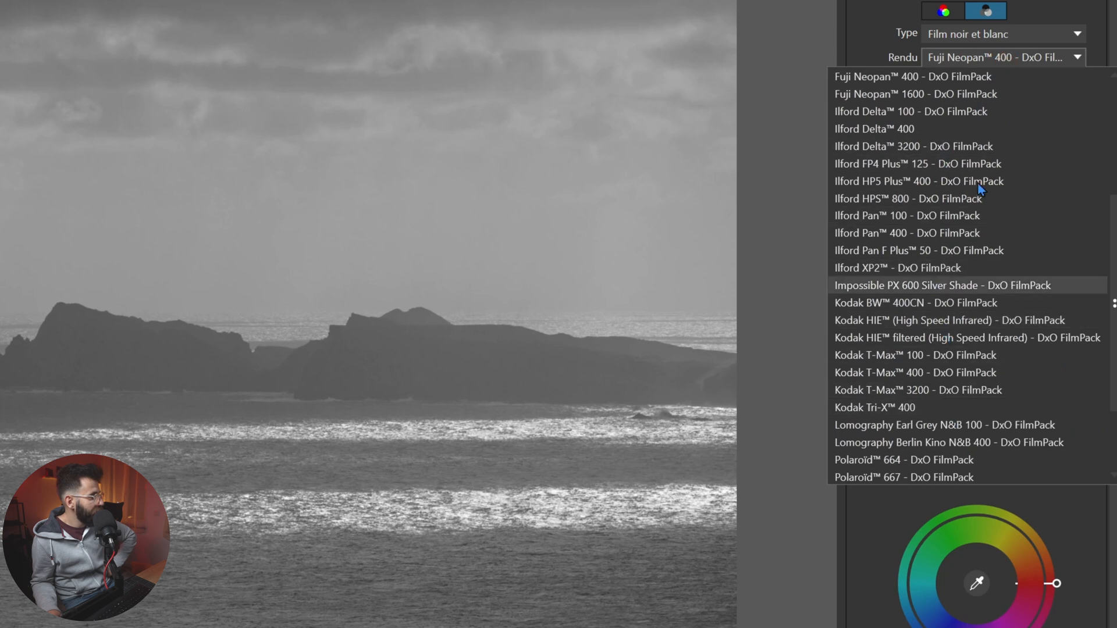
scroll(964, 226, "up", 3)
left_click(947, 248)
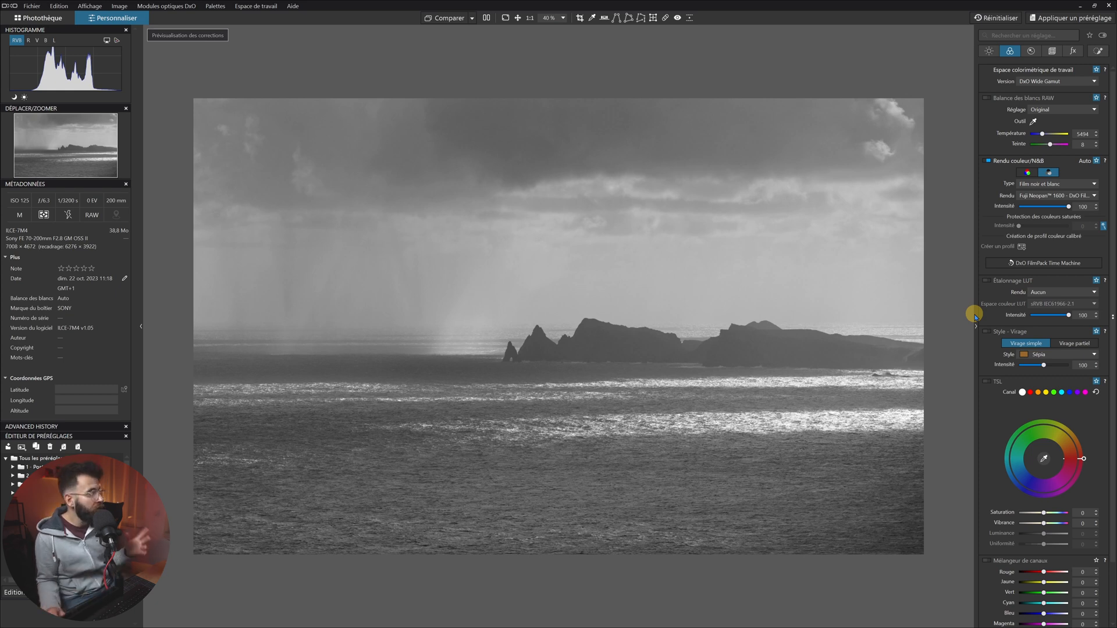
Compare the photo with the Adox CMS 20 rendering and switch back to Fuji Neopan 1600
left_click(1072, 195)
scroll(1035, 232, "up", 5)
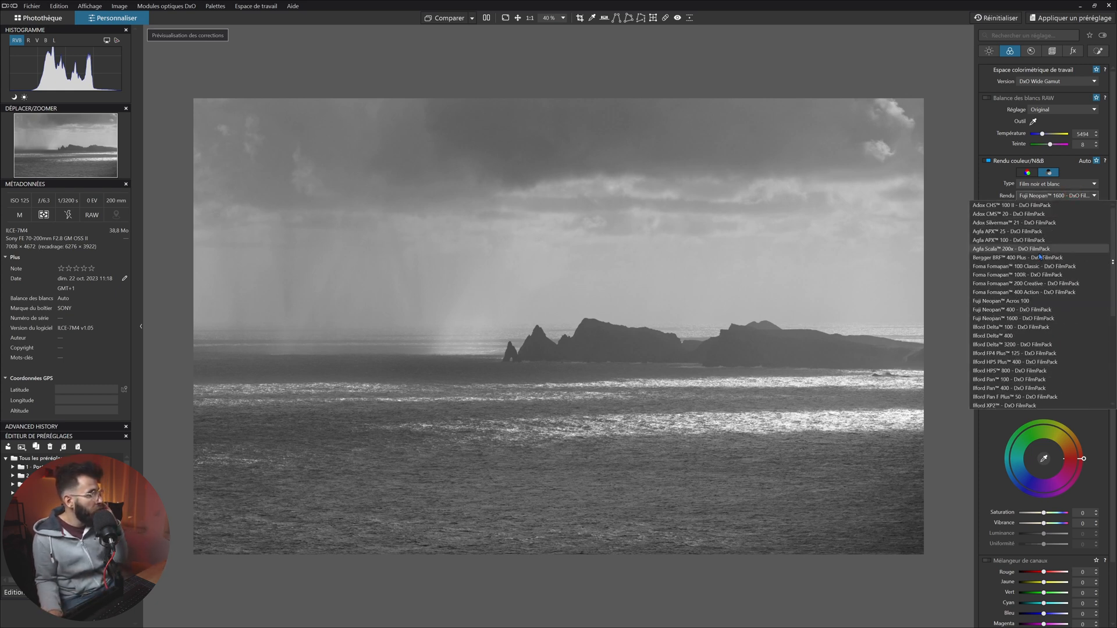
left_click(1034, 214)
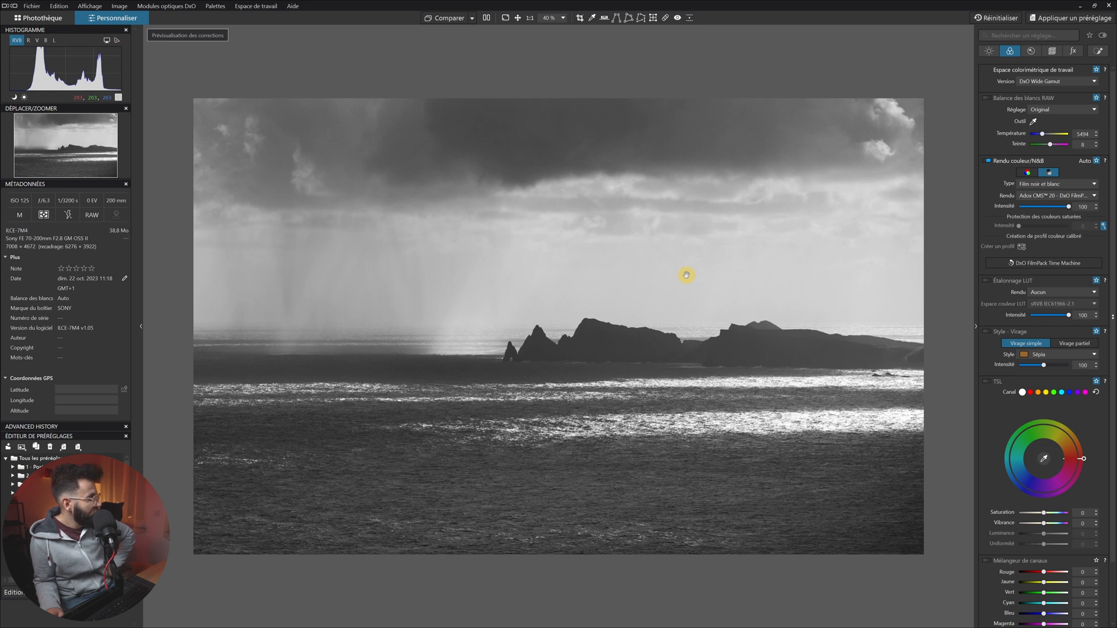
left_click(1035, 197)
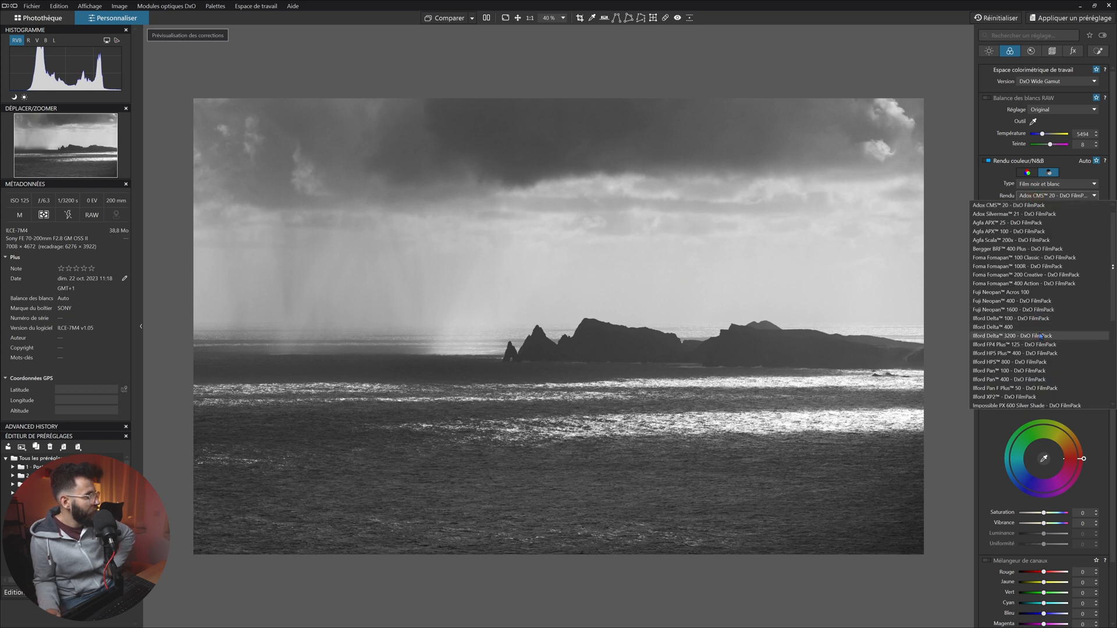
left_click(1019, 309)
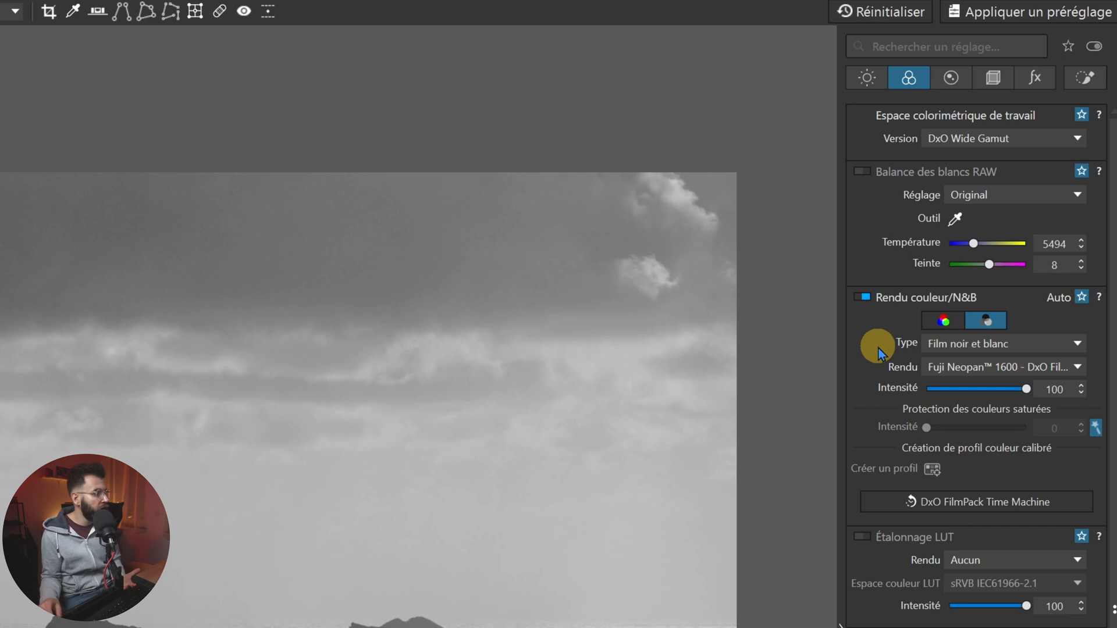
Enable DxO ClearView Plus among the light corrections and set its intensity to 17
scroll(884, 610, "down", 3)
left_click(860, 82)
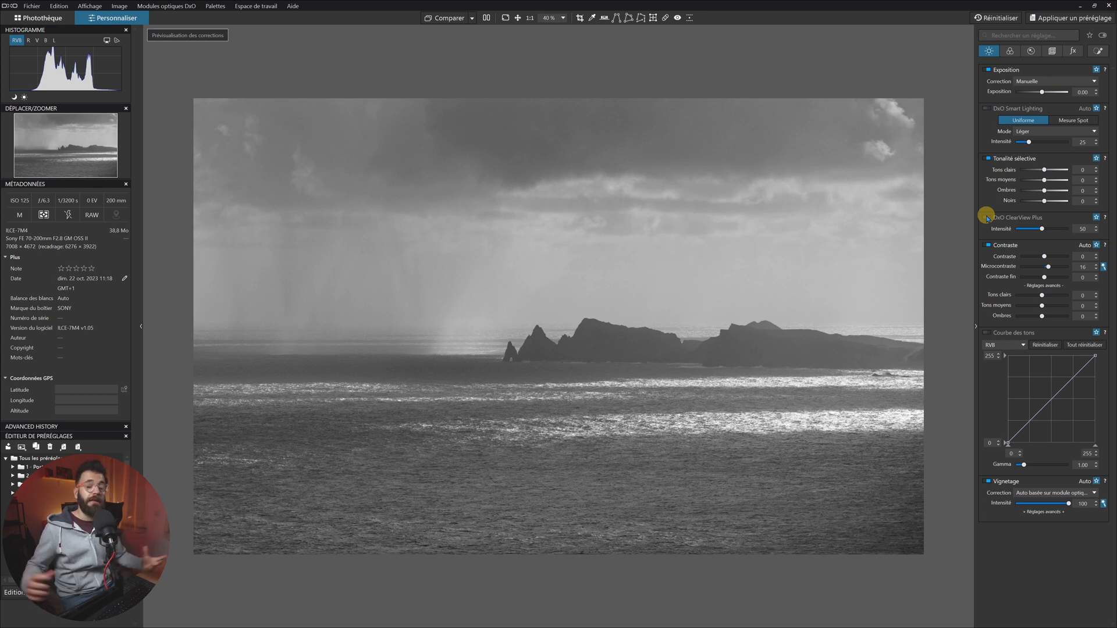
left_click(987, 217)
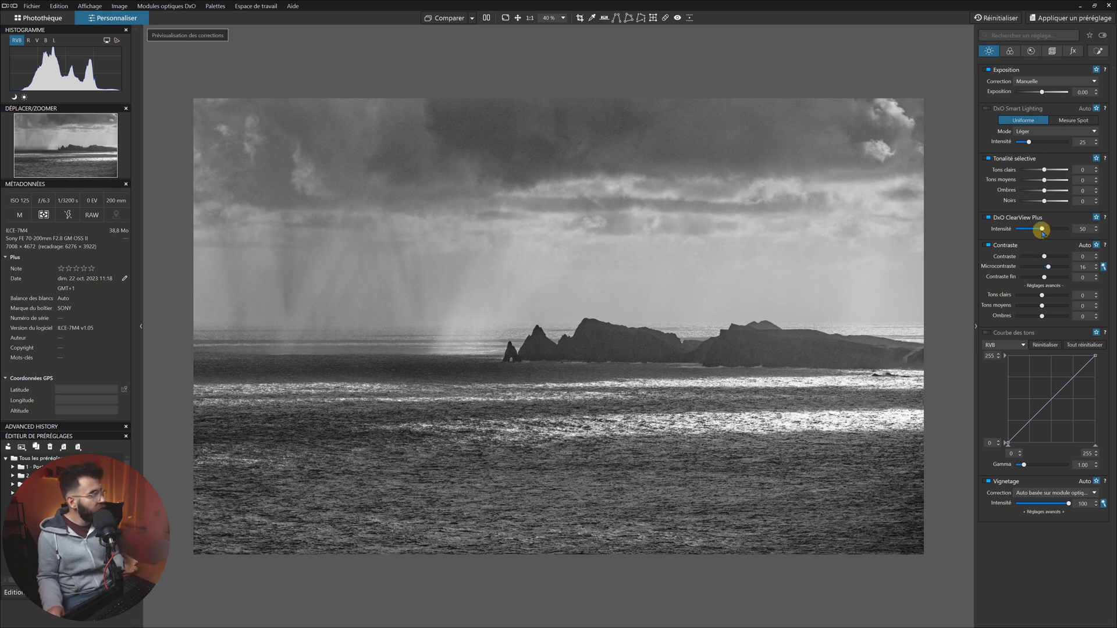
left_click_drag(1041, 229, 1025, 230)
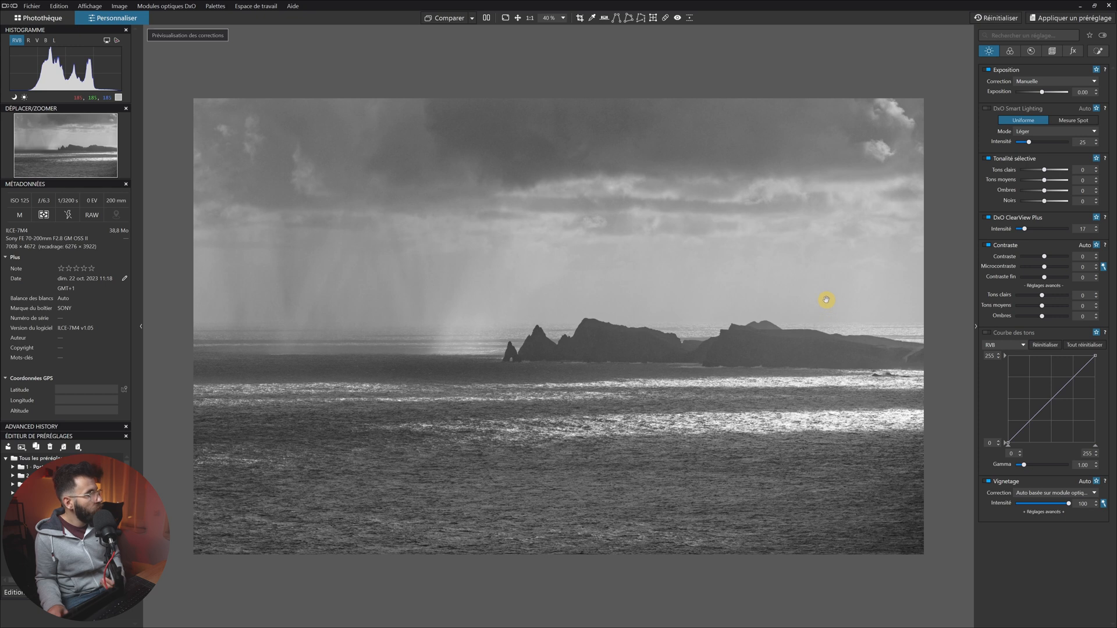
Turn DxO ClearView Plus off and on twice to compare the photo with and without it
left_click(989, 218)
left_click(989, 217)
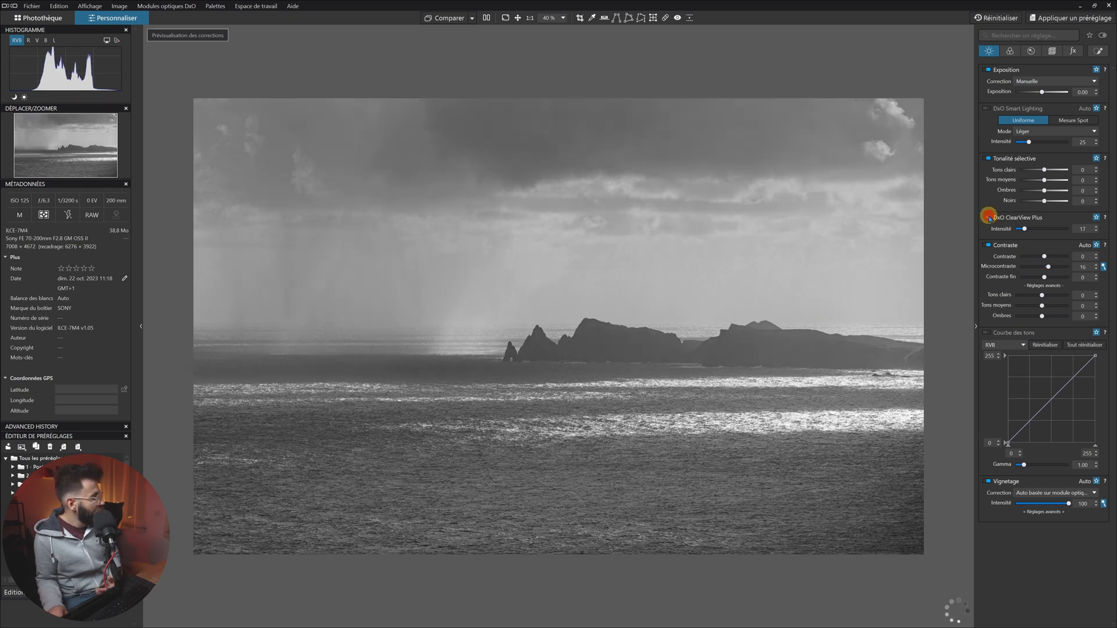
left_click(989, 217)
left_click(989, 217)
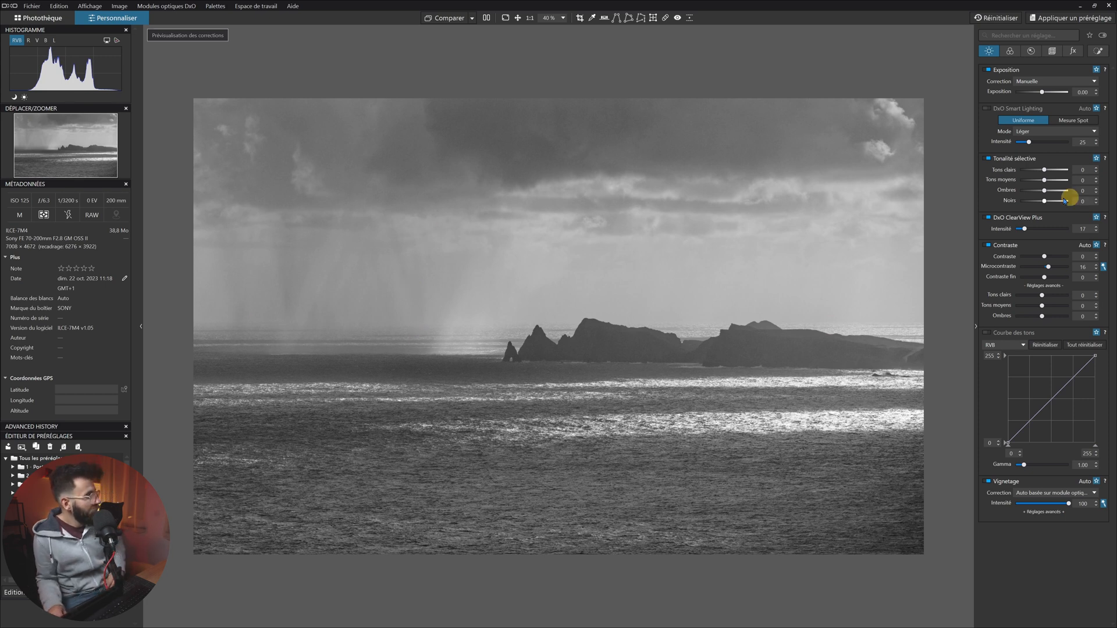
Turn DxO ClearView Plus off and back on once more to check its effect on the photo
left_click(987, 218)
left_click(988, 218)
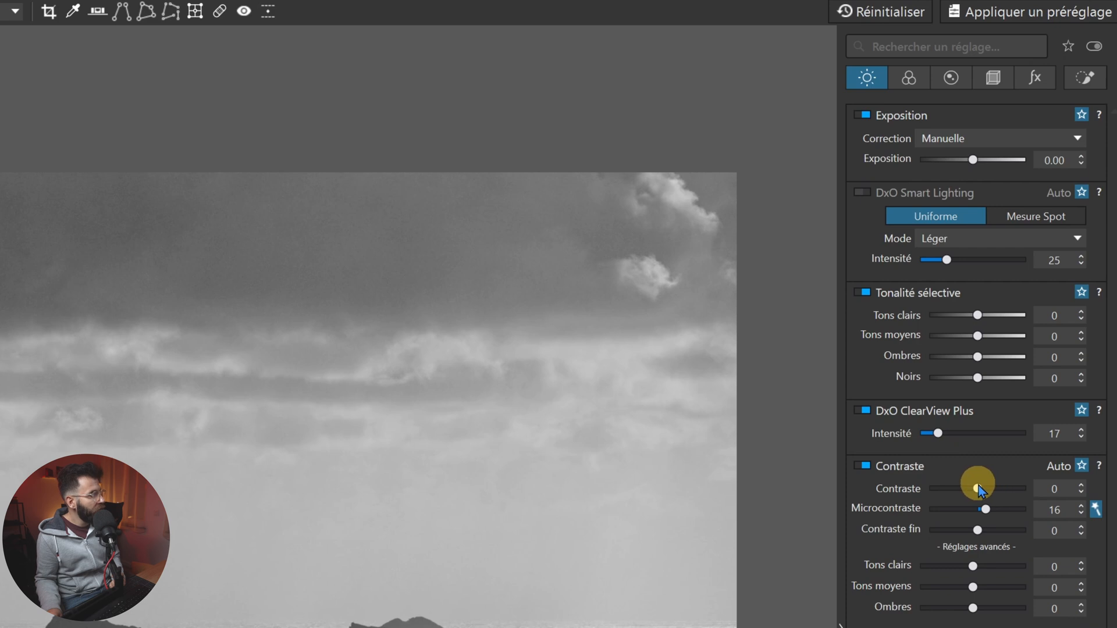
Reset the photo's microcontrast to 0 and set its overall contrast to 50
double_click(985, 509)
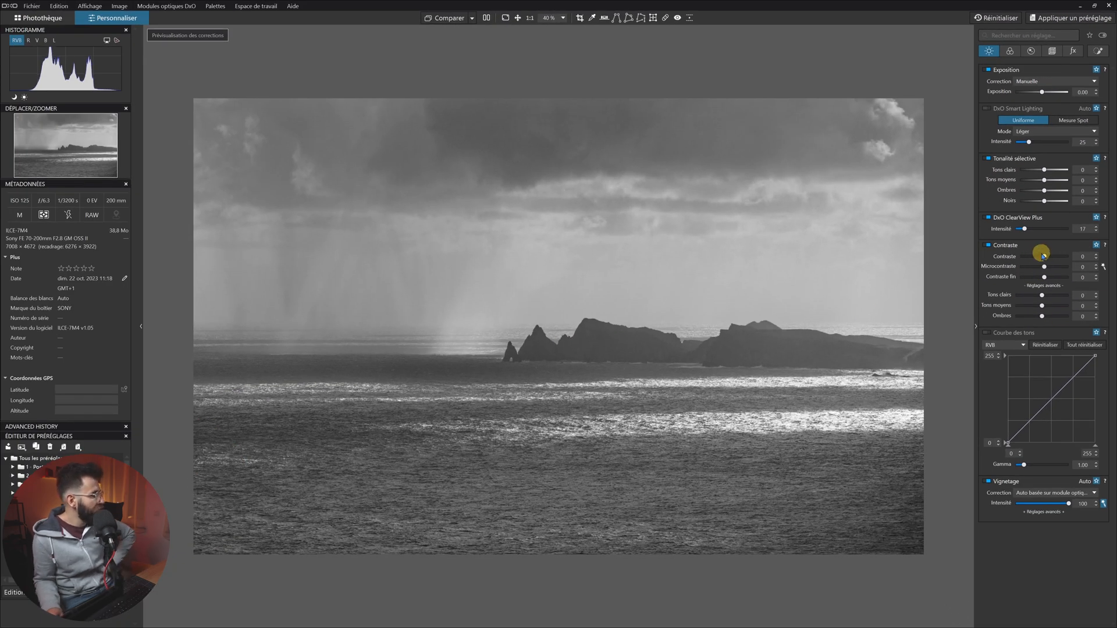
mouse_move(1044, 256)
left_mouse_down()
mouse_move(1077, 254)
mouse_move(1037, 257)
mouse_move(1059, 256)
left_mouse_up()
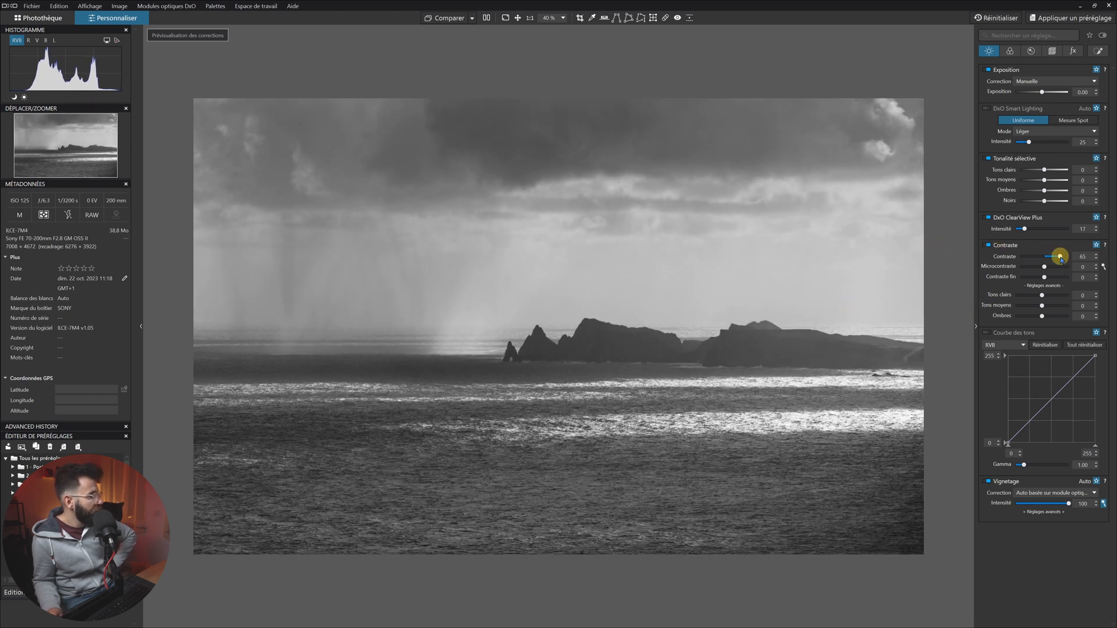
left_click_drag(1060, 258, 1055, 256)
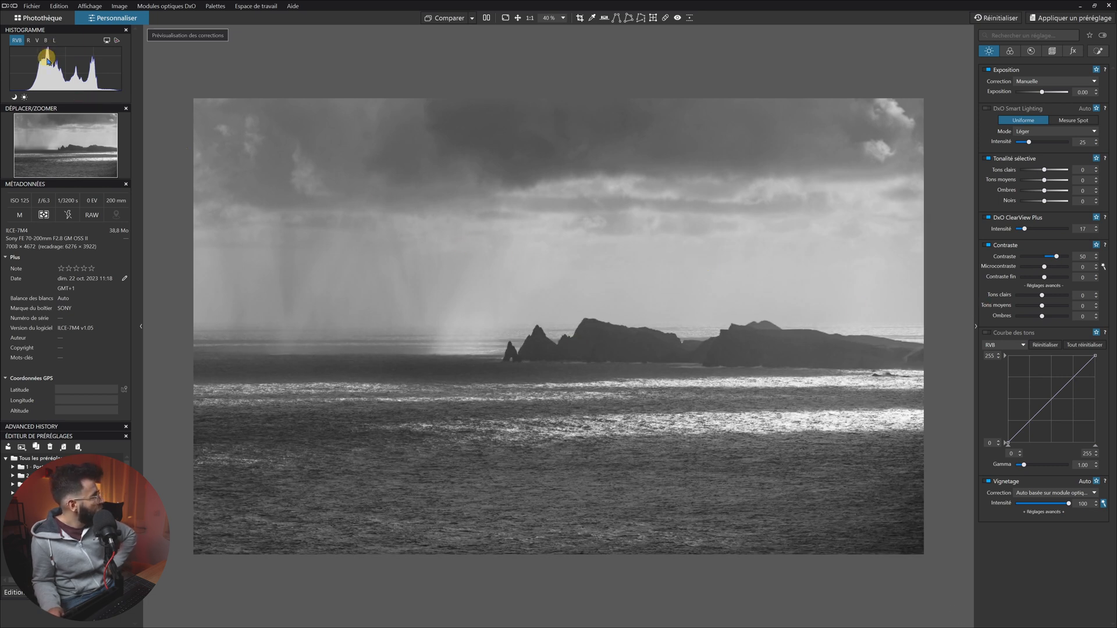
Check the available comparison references and repeatedly compare the edited photo with the uncorrected version that keeps the geometry
left_click(472, 20)
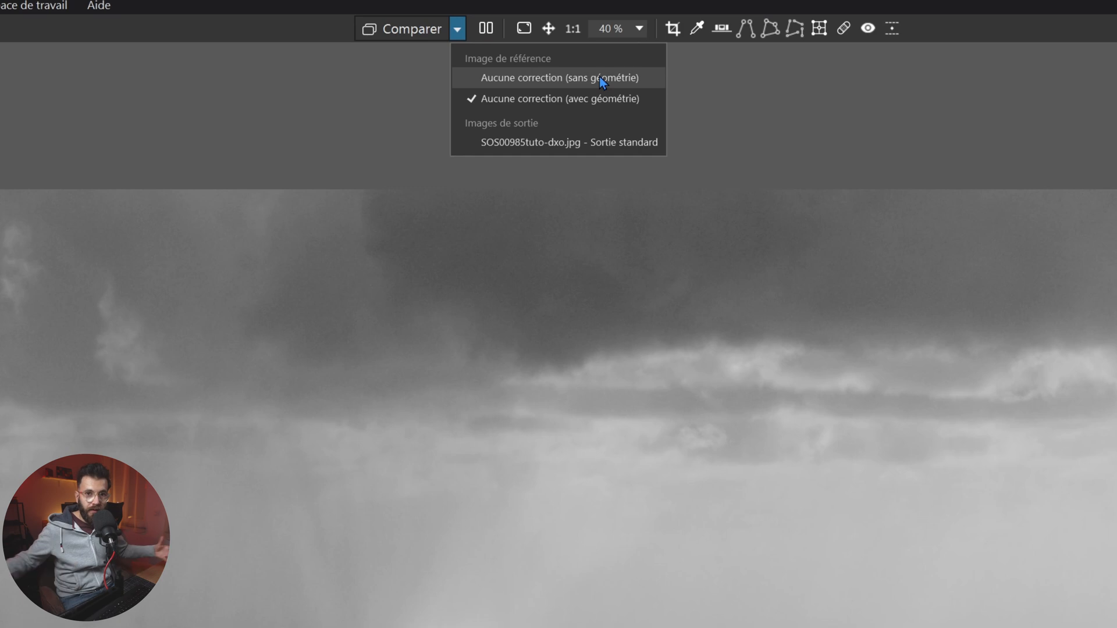
left_click(326, 103)
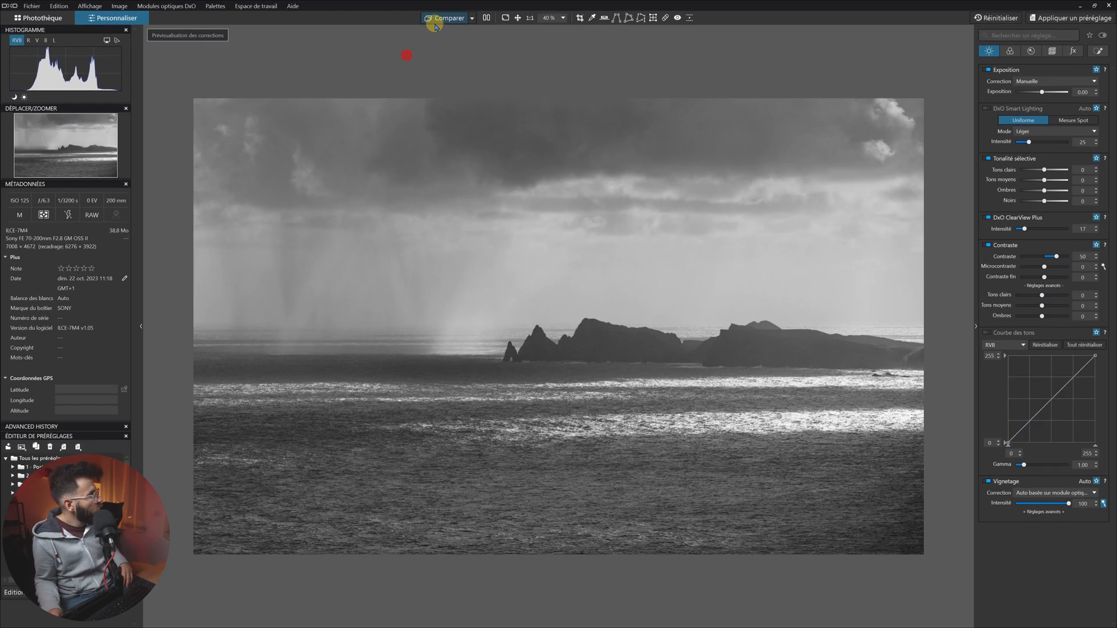
left_click(439, 19)
left_click(440, 19)
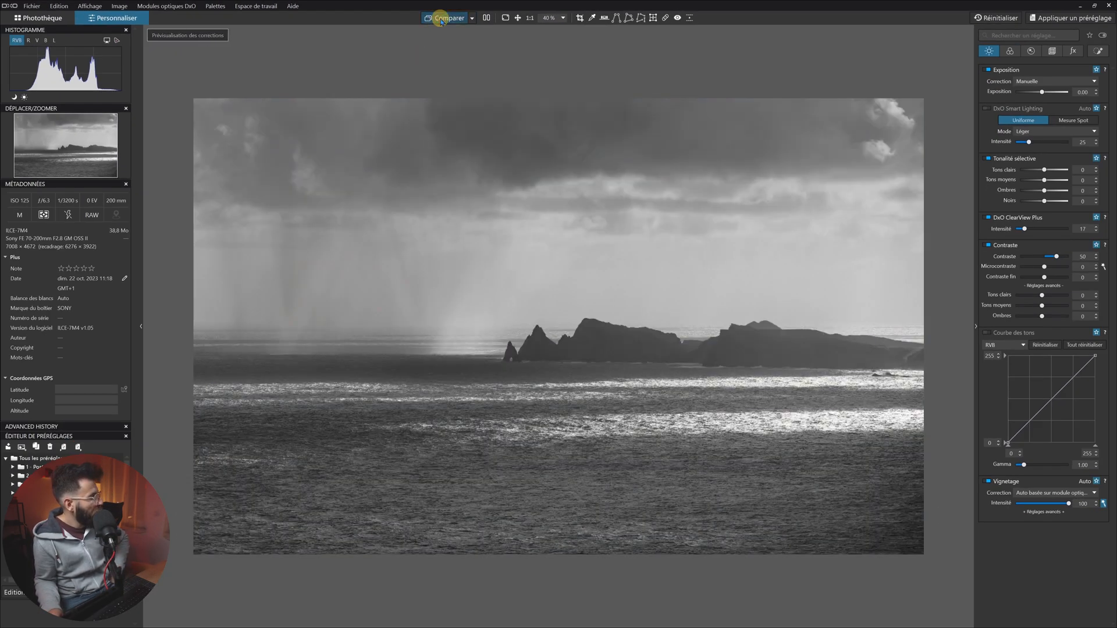
left_click(440, 19)
left_click(440, 19)
left_click(440, 21)
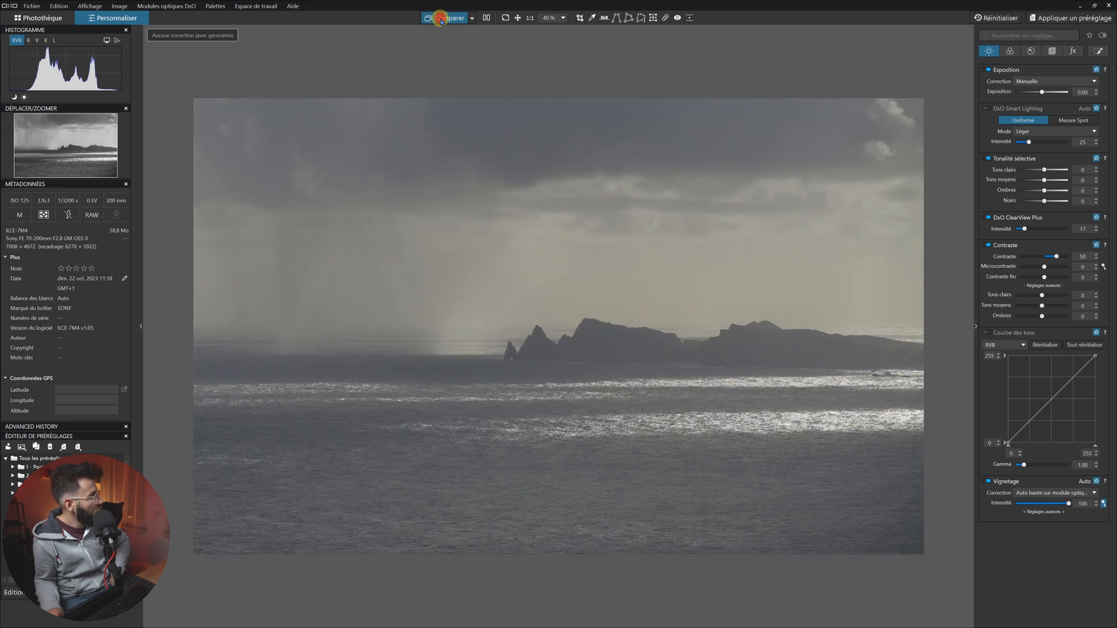
left_click(440, 21)
left_click(440, 21)
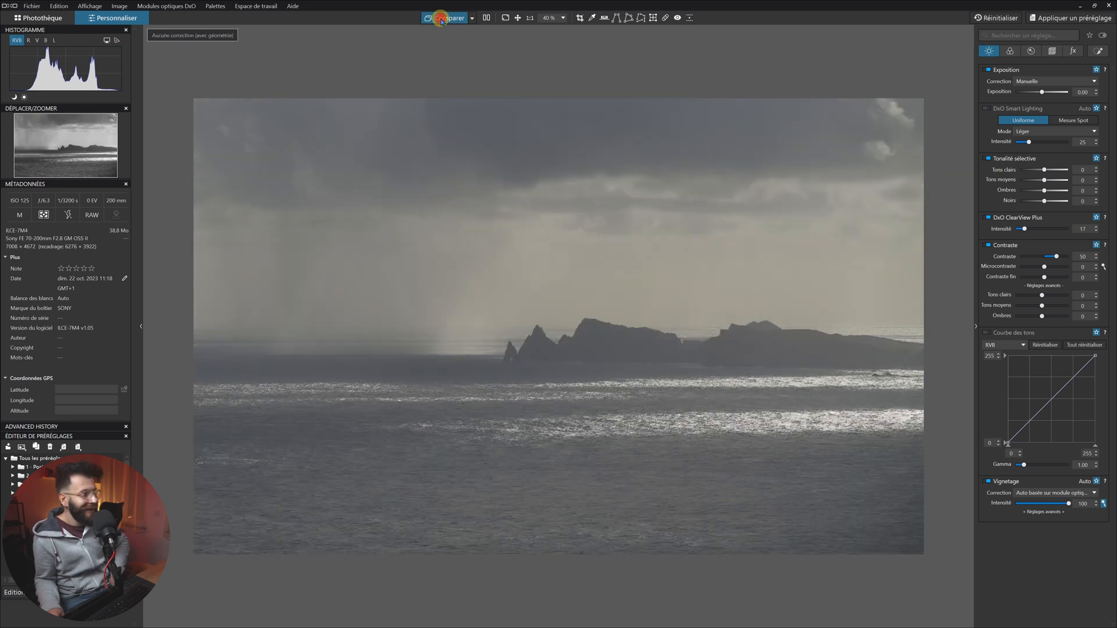
left_click(441, 20)
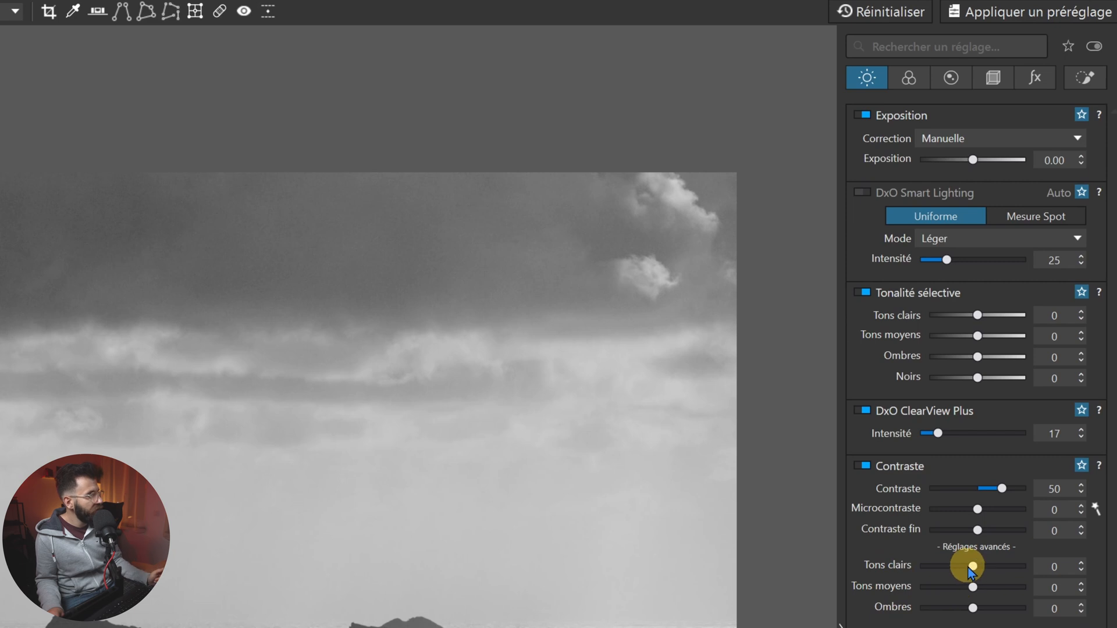
Try a highlight contrast of 37 and a brighter selective-tone highlights value, resetting each to 0
mouse_move(973, 566)
left_mouse_down()
mouse_move(1011, 568)
mouse_move(993, 567)
left_mouse_up()
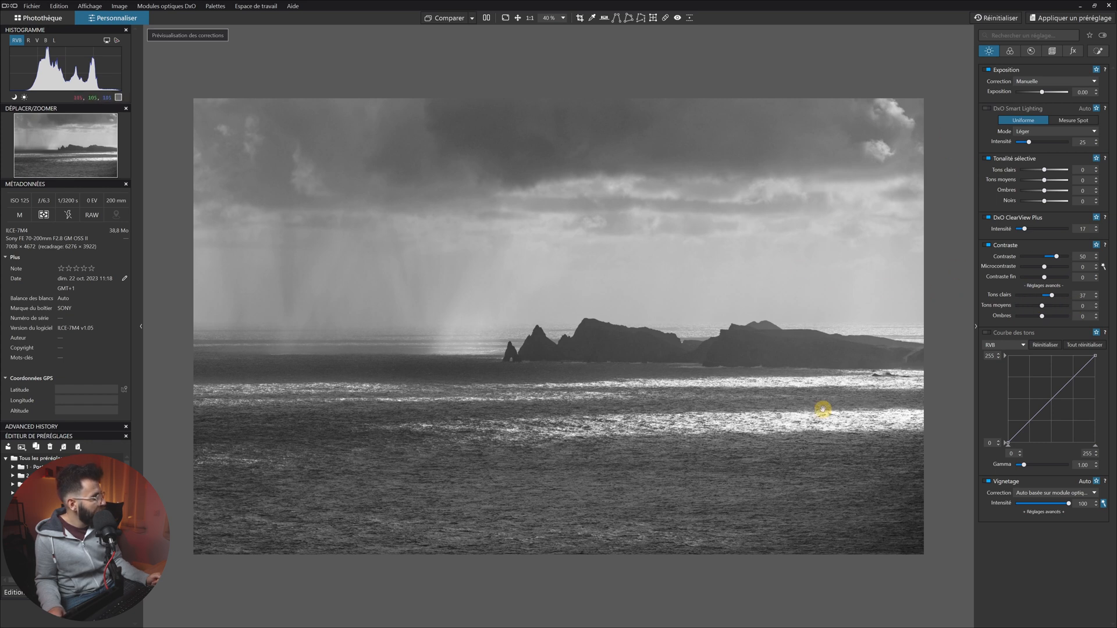
double_click(1051, 295)
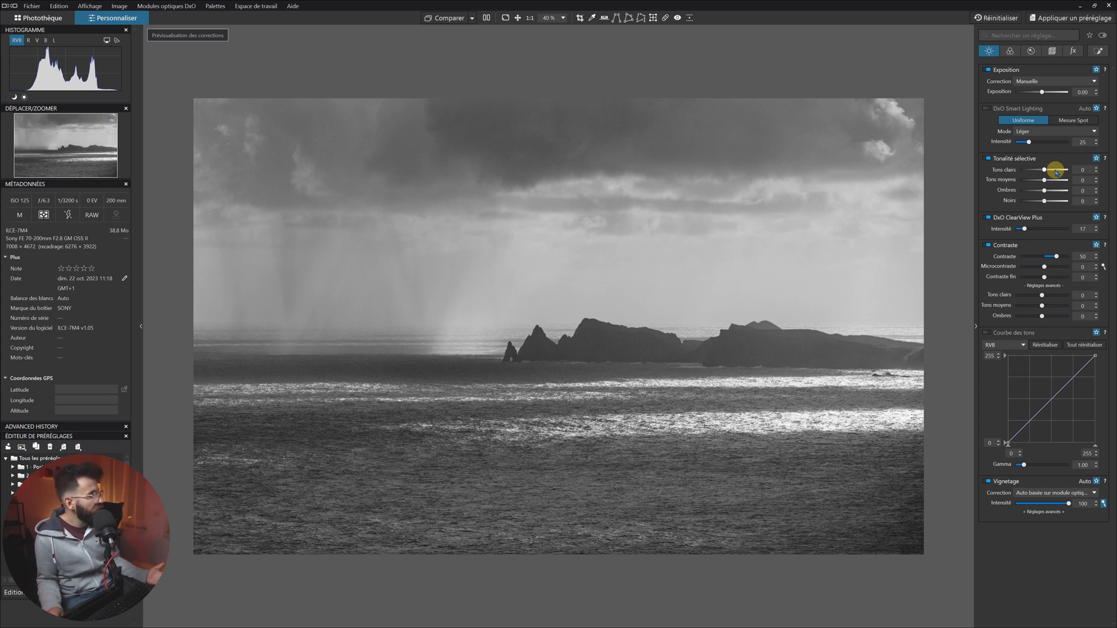
left_click_drag(1044, 169, 1057, 170)
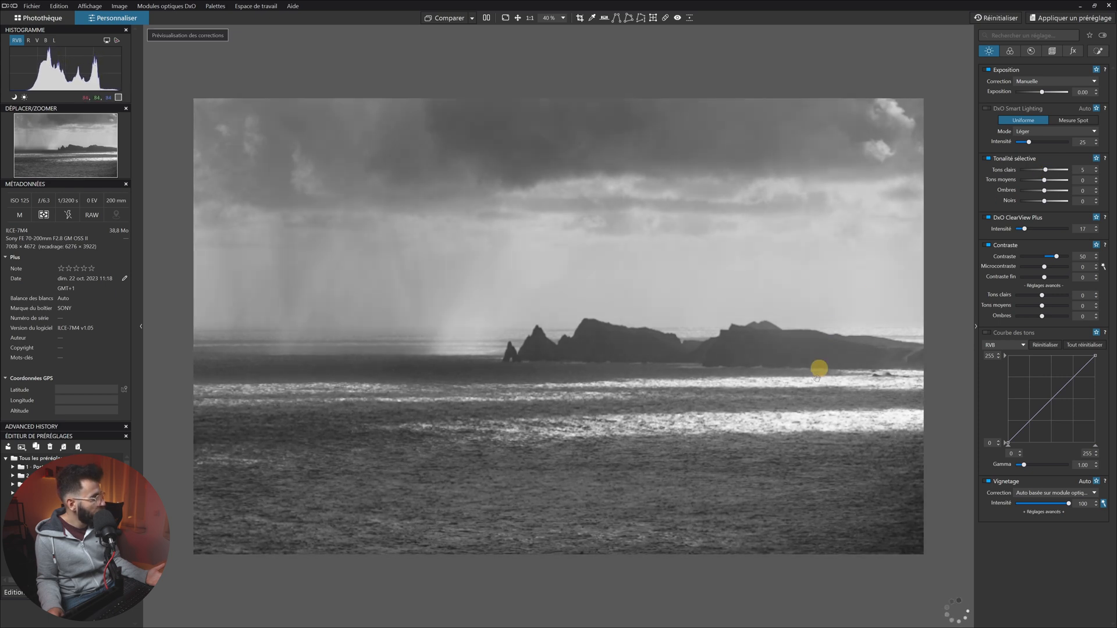
left_click(1046, 171)
double_click(1046, 170)
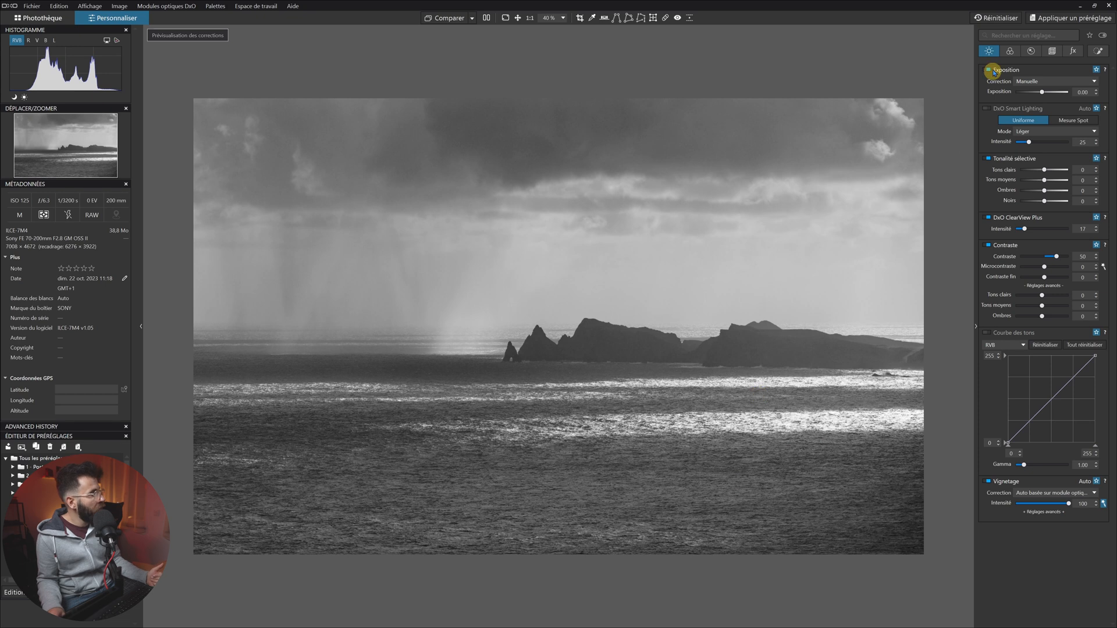
Show the colour corrections and compare the photo with its uncorrected version and with the black-and-white rendering turned off
left_click(1012, 52)
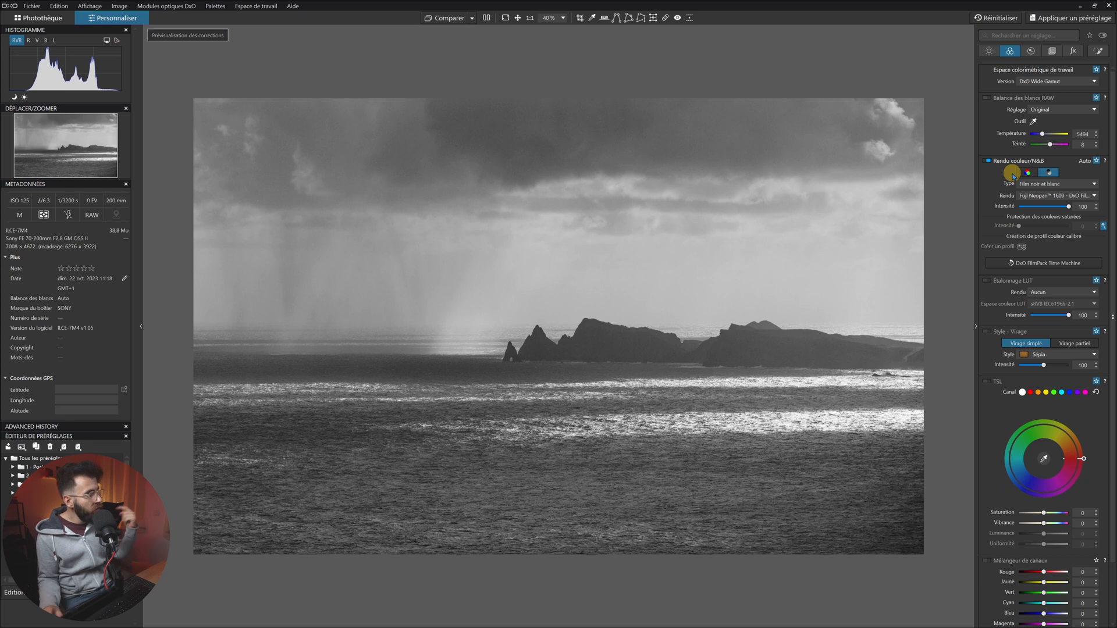
scroll(1004, 433, "down", 2)
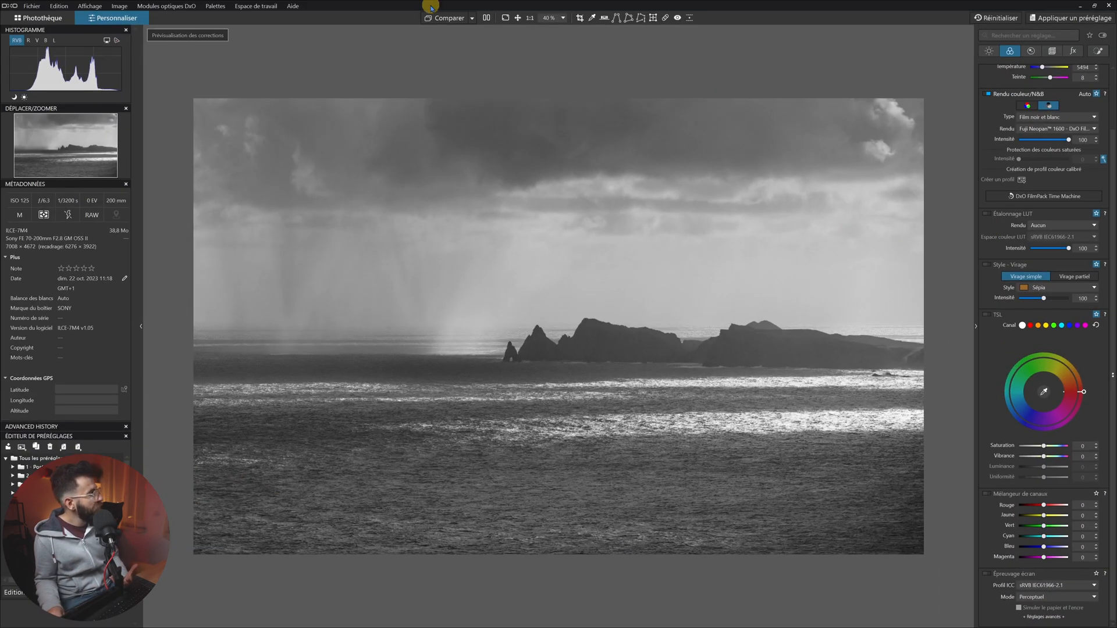
left_click(443, 18)
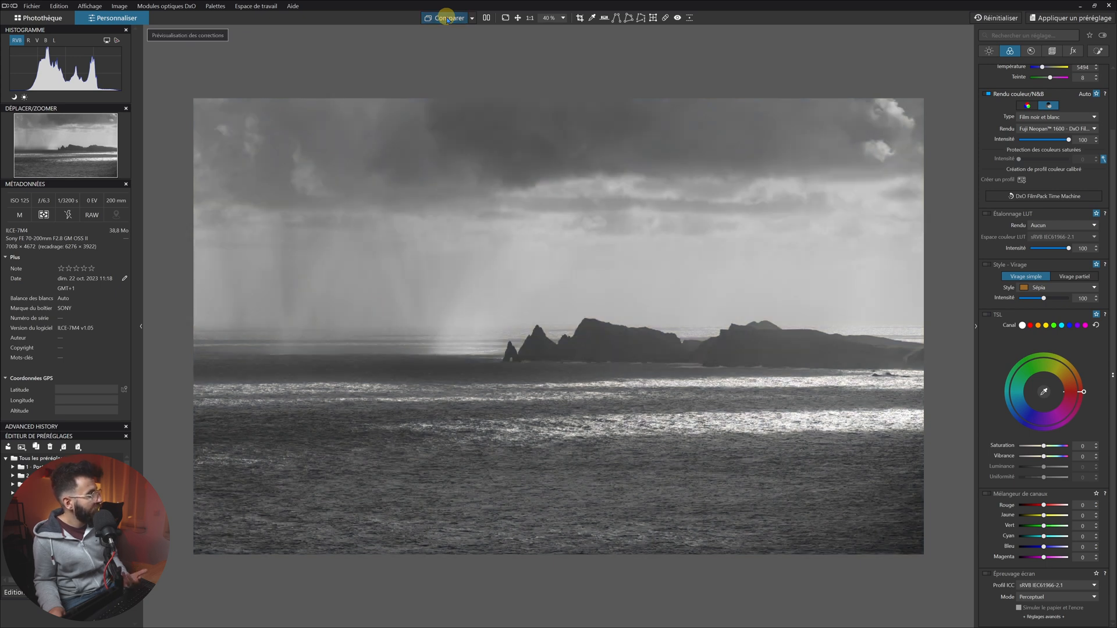
left_click(446, 18)
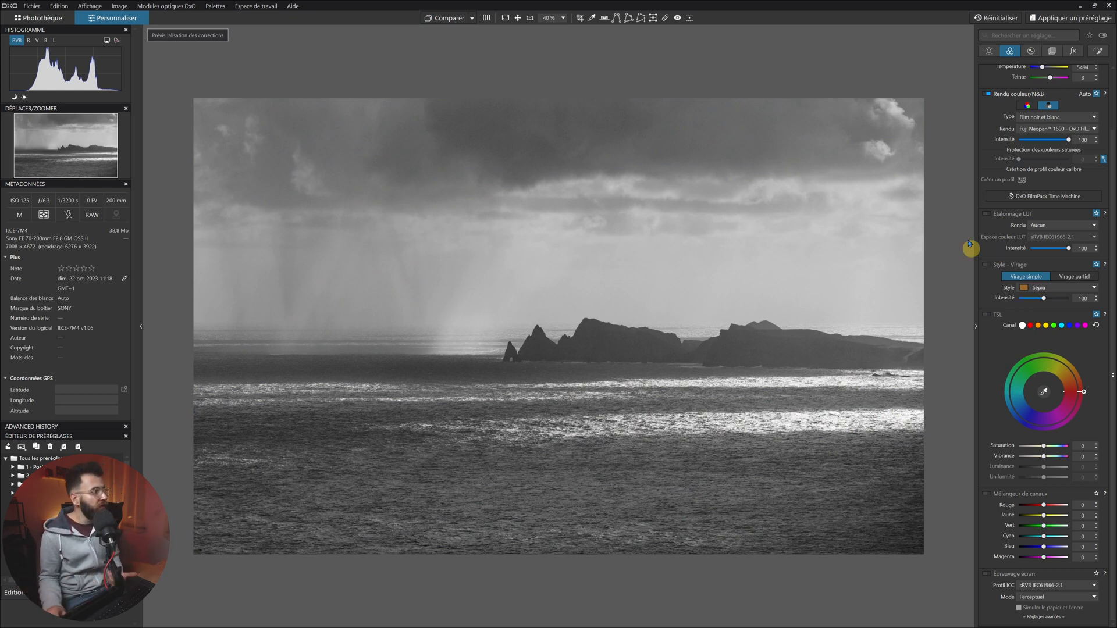
left_click(988, 94)
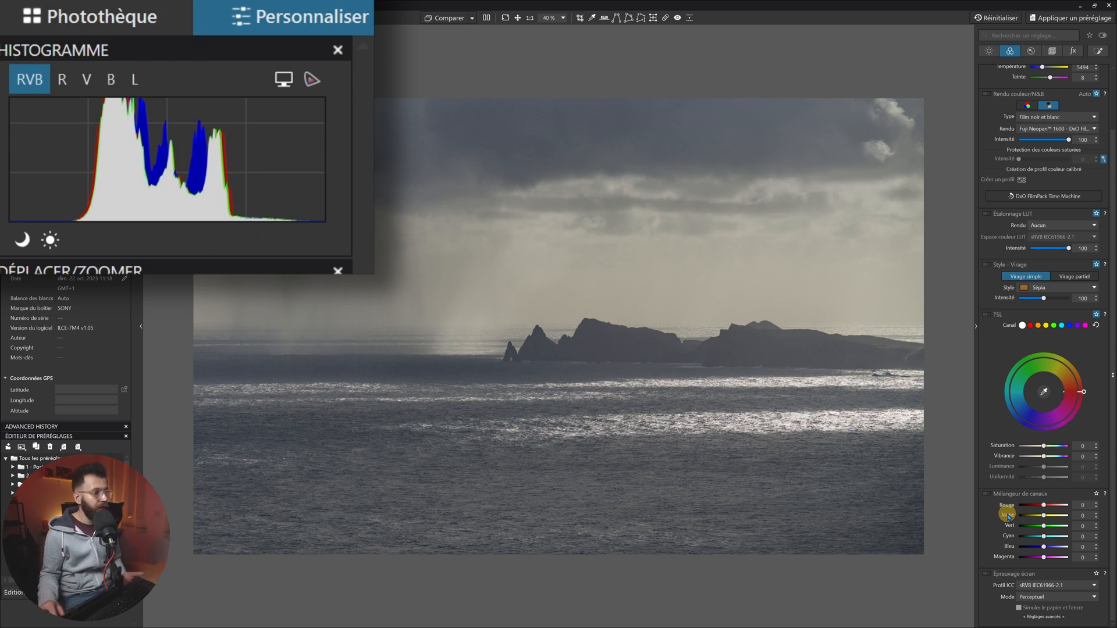
left_click(988, 95)
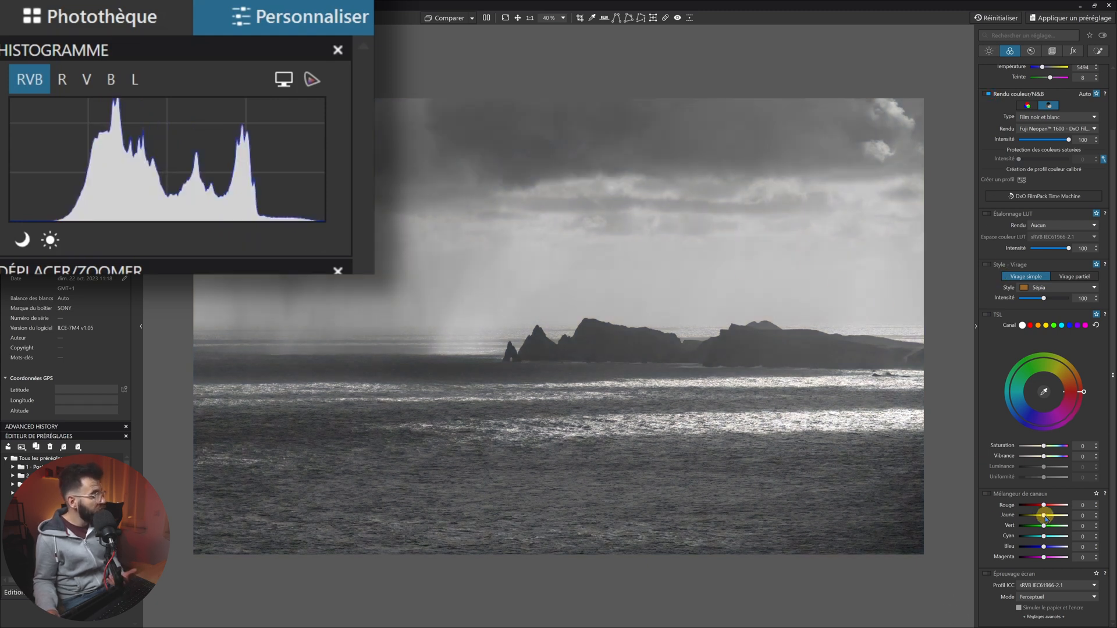
Try the channel mixer with yellow at 100 and a lower blue, reset both channels and disable the mixer
left_click_drag(1044, 516, 1071, 515)
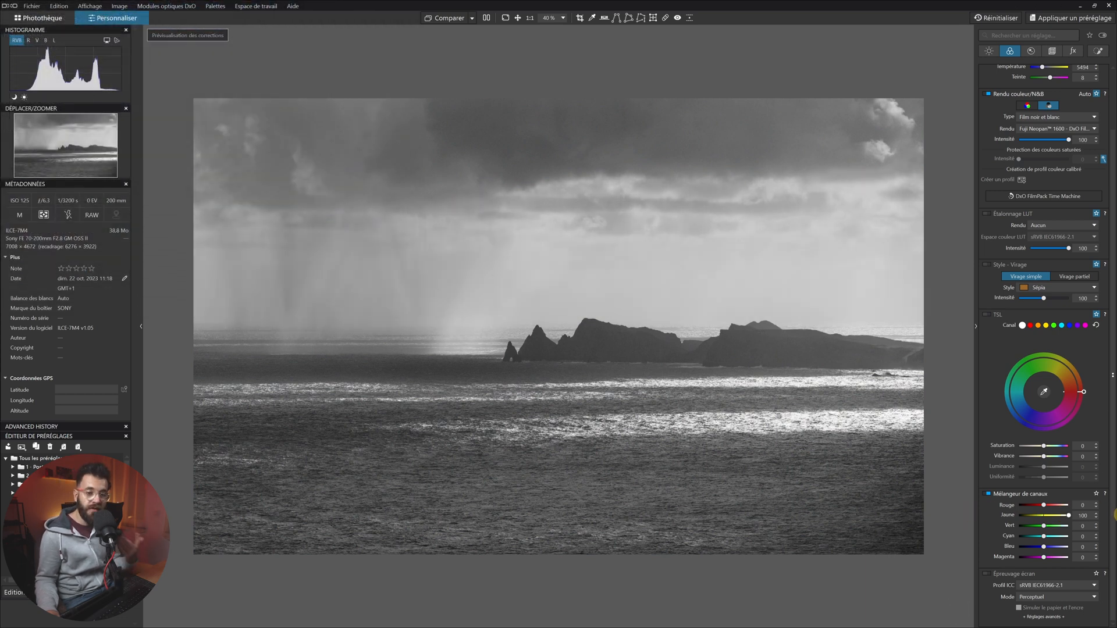
left_click_drag(1069, 515, 1025, 549)
double_click(1063, 518)
left_click(1043, 548)
double_click(1025, 549)
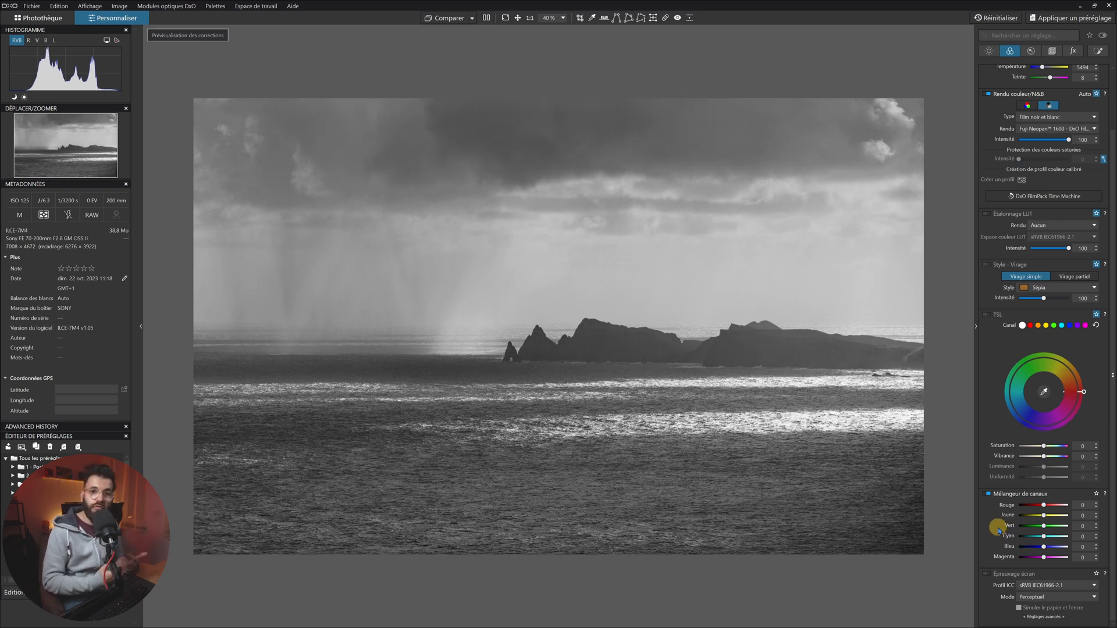
left_click(986, 493)
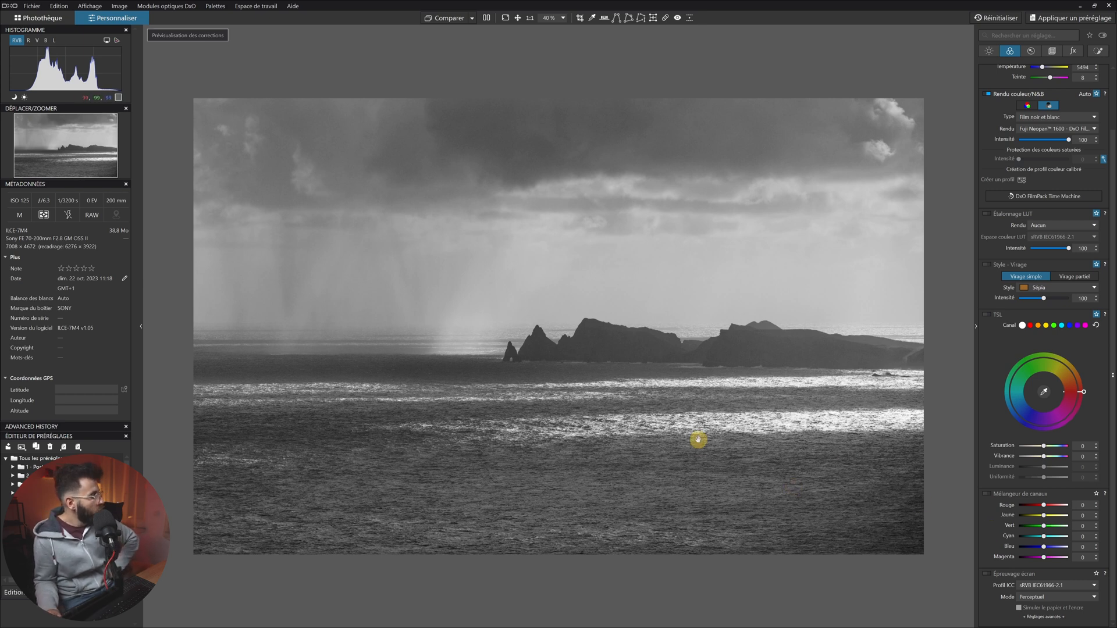
Add a local graduated filter over the sky, running from above the photo's upper edge down to just above the islands
scroll(694, 444, "down", 1)
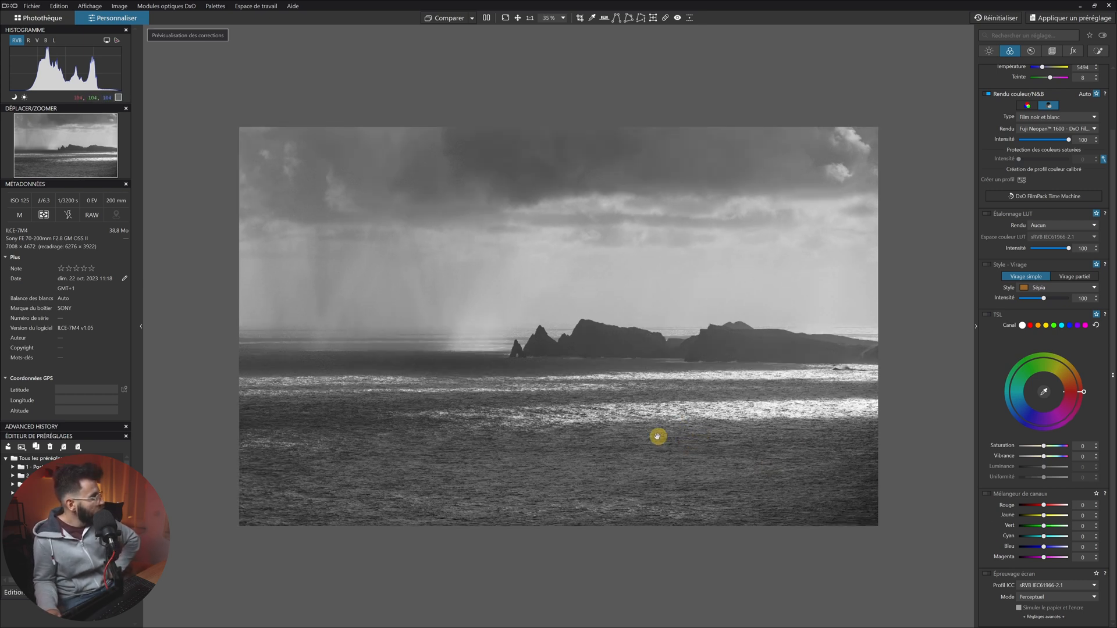
scroll(608, 455, "up", 1)
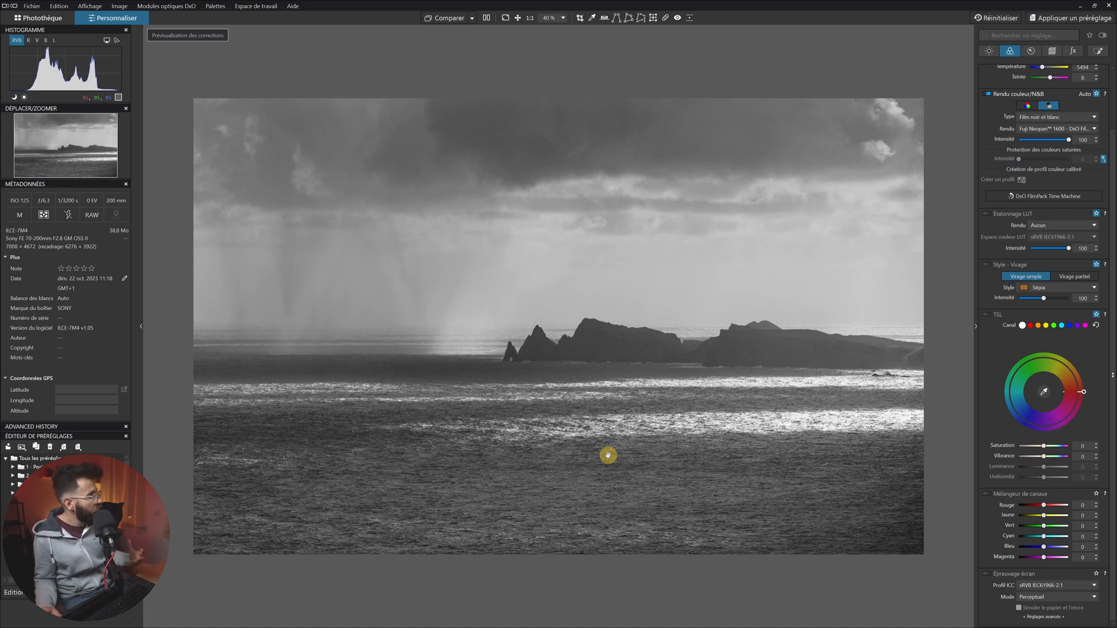
left_click(1098, 50)
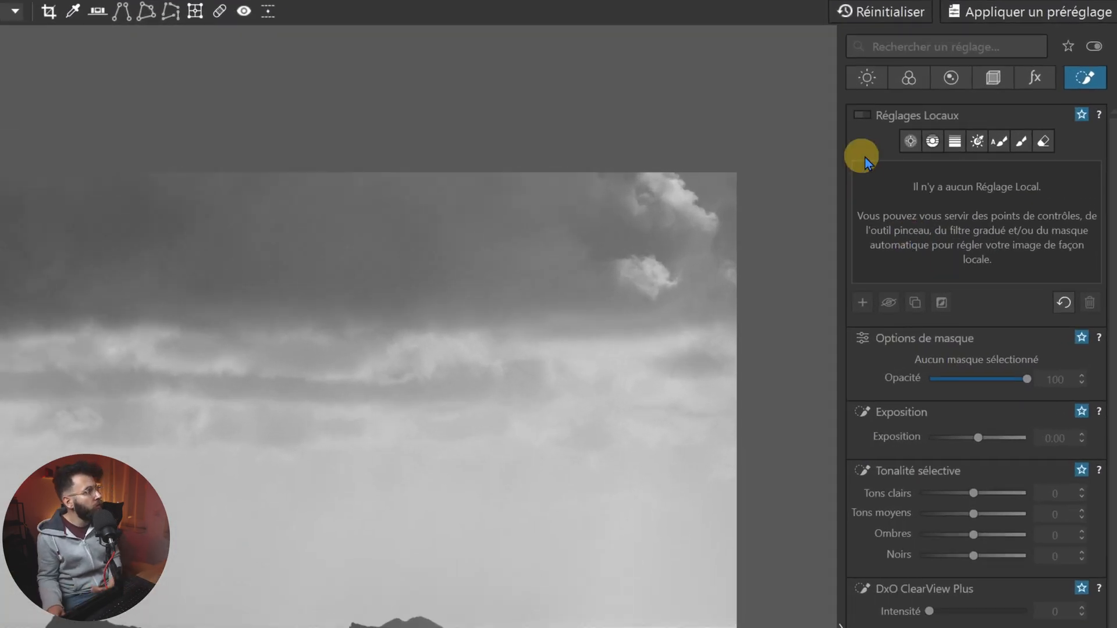
left_click(955, 139)
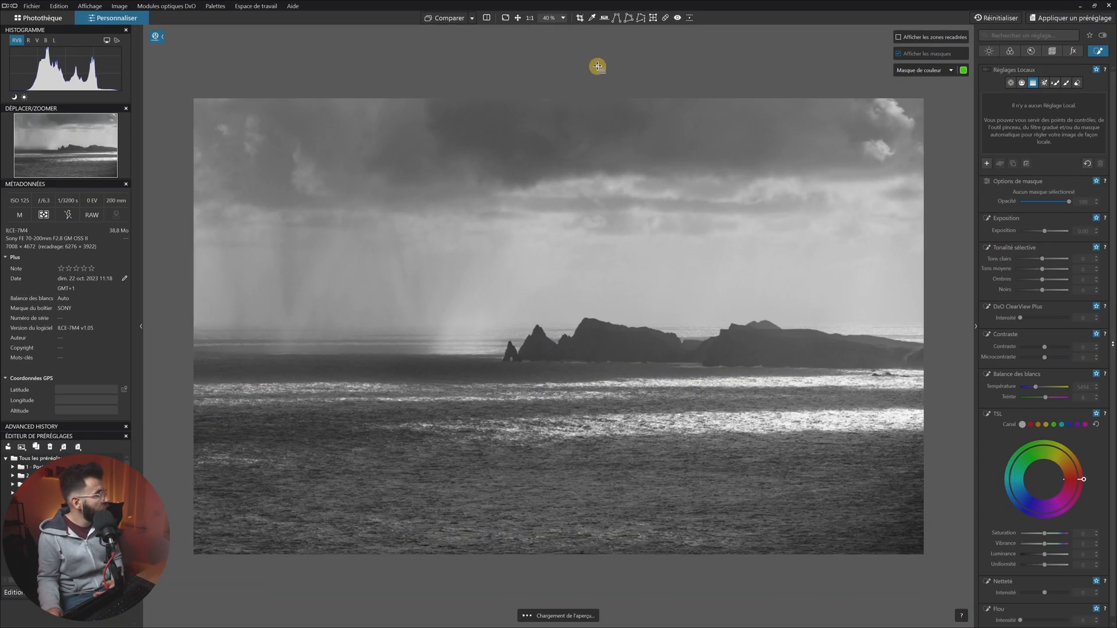
left_click_drag(586, 39, 587, 281)
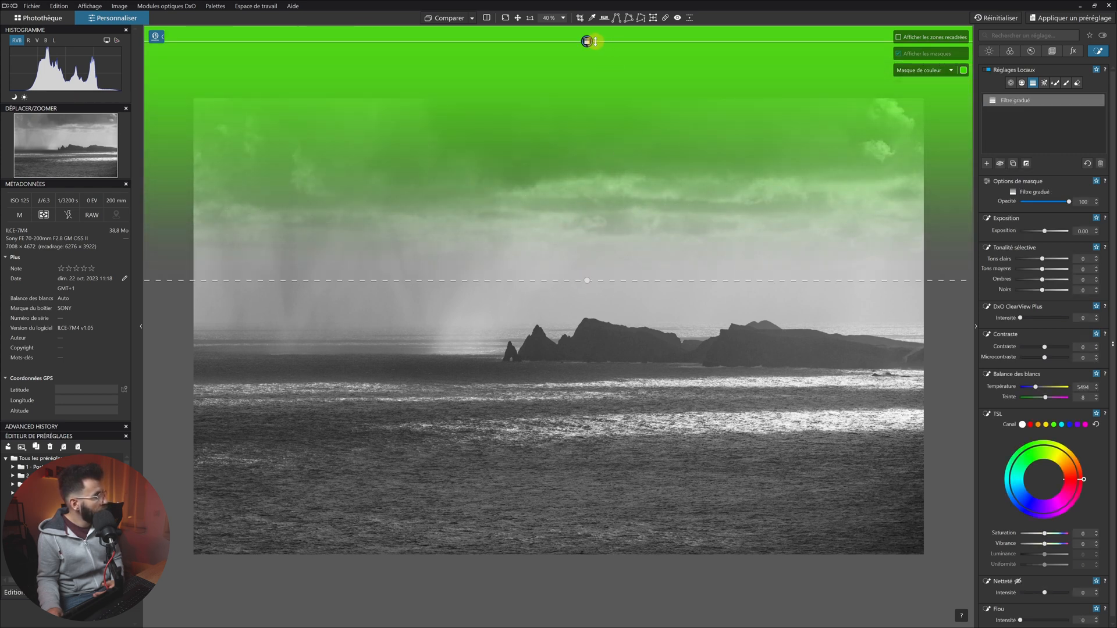
Set the sky graduated filter's exposure to -0.51, contrast to 30 and highlights to 23
scroll(613, 158, "down", 2)
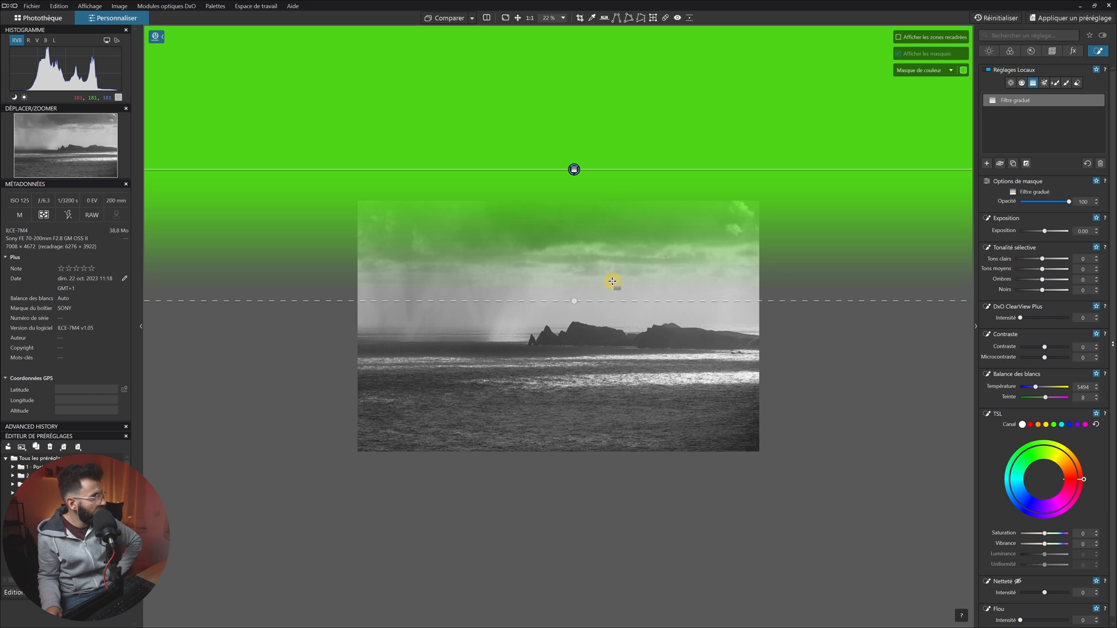
scroll(576, 239, "up", 4)
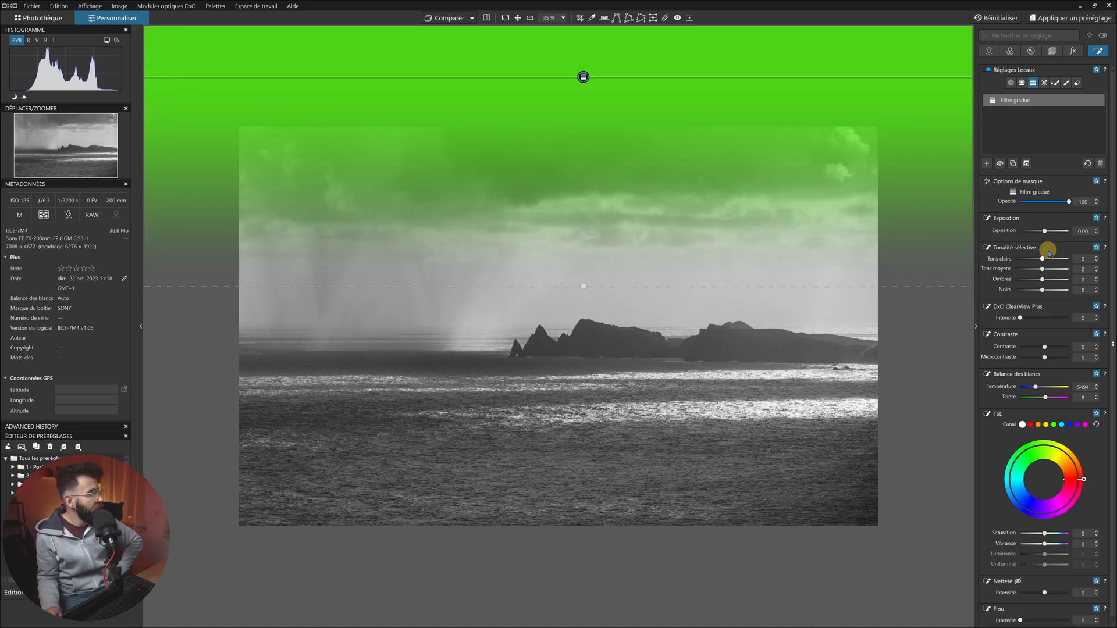
left_click_drag(1047, 233, 1042, 232)
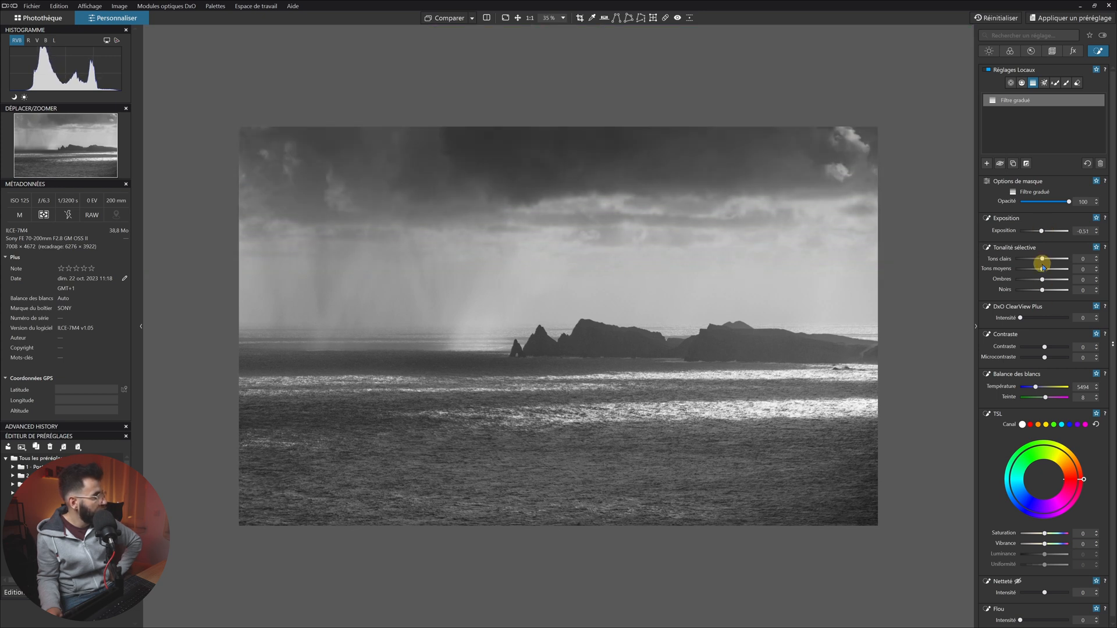
left_click(1045, 348)
left_click_drag(1044, 348, 1052, 347)
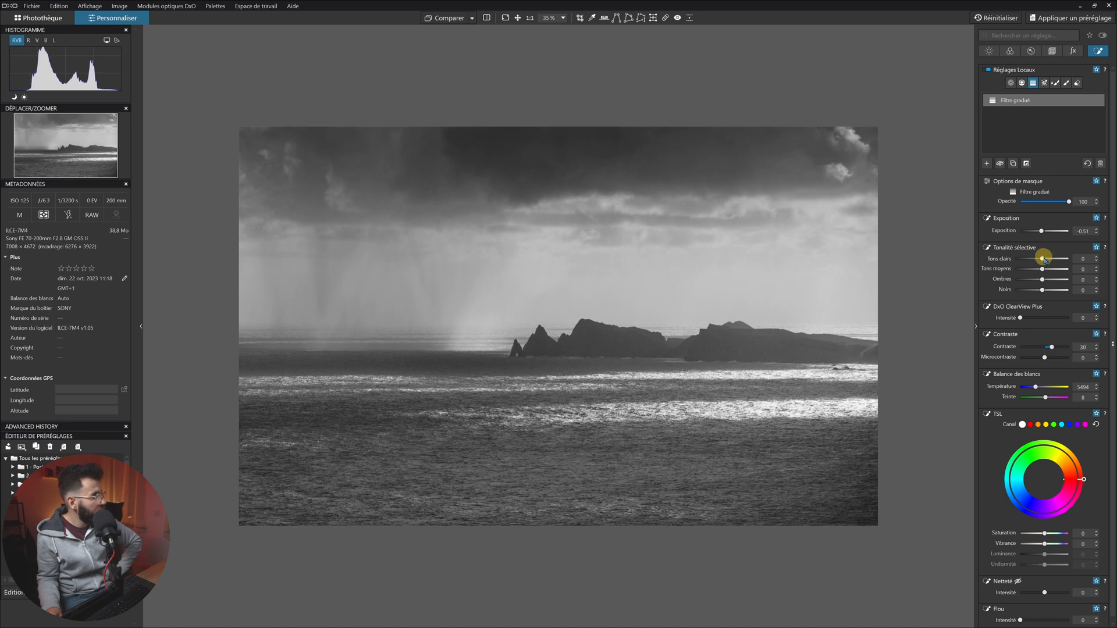
left_click_drag(1042, 259, 1053, 264)
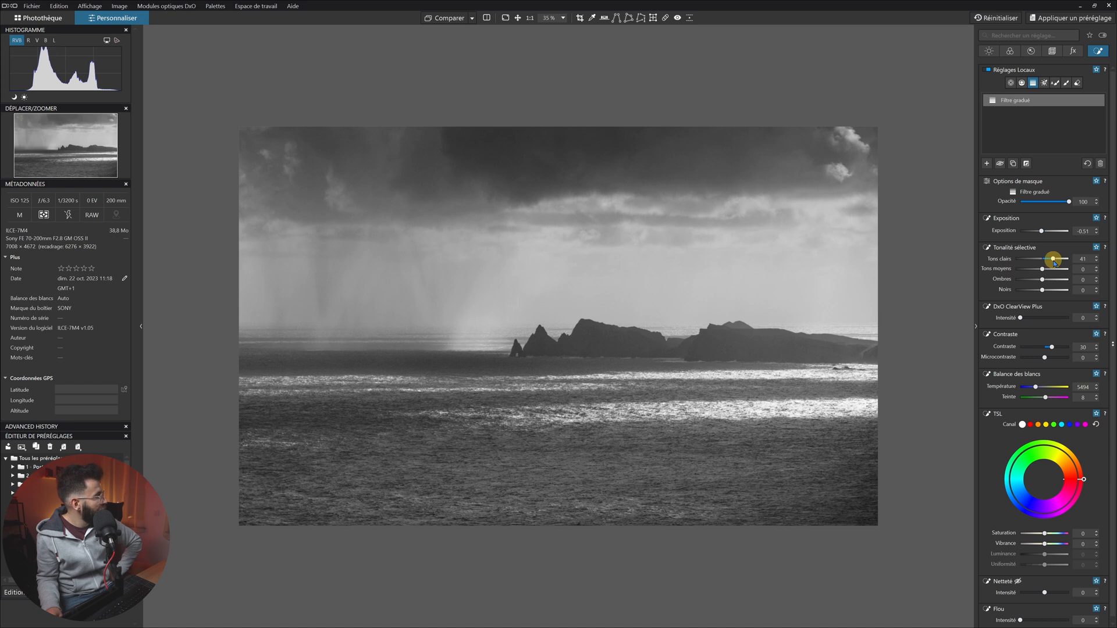
left_click_drag(1052, 265, 1050, 264)
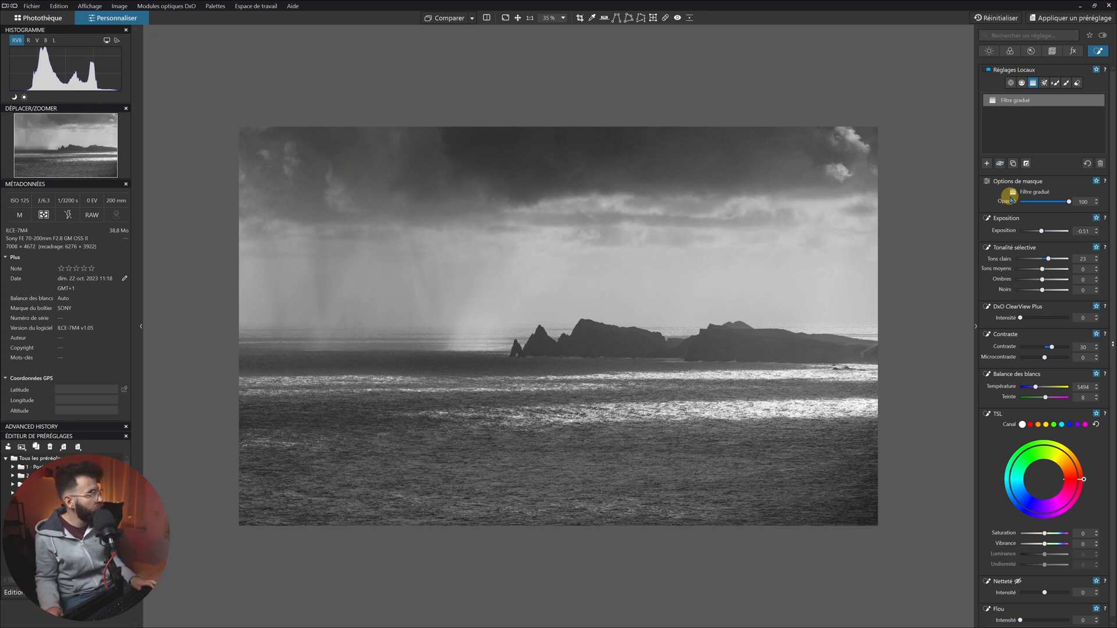
left_click(1021, 100)
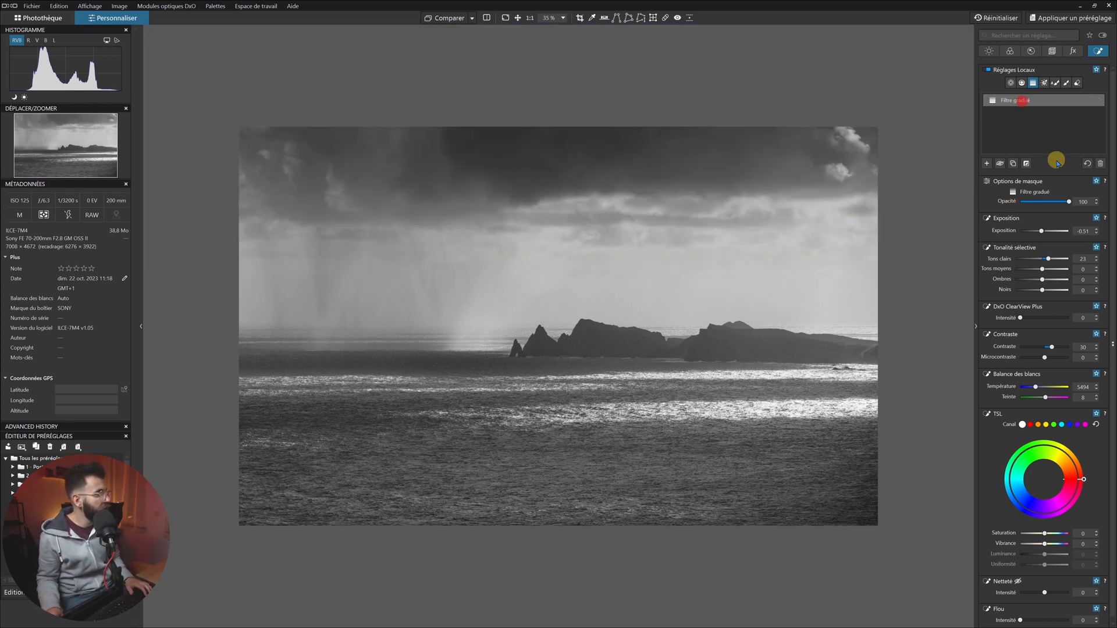
Rename the graduated filter over the sky as "GND supérieur"
double_click(1029, 100)
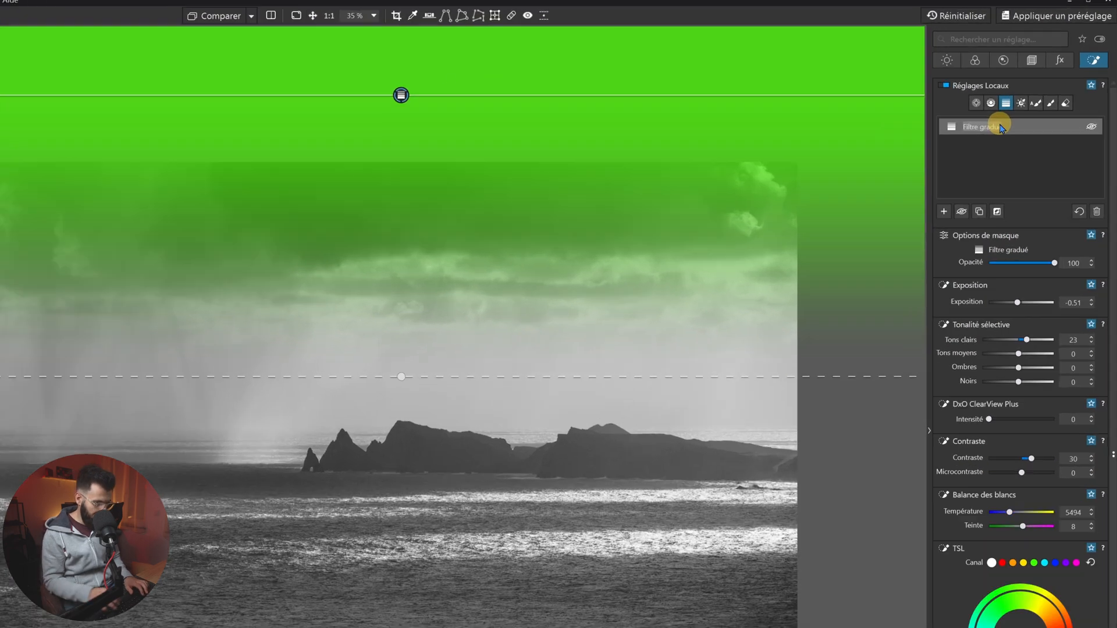
type("GND supérieur")
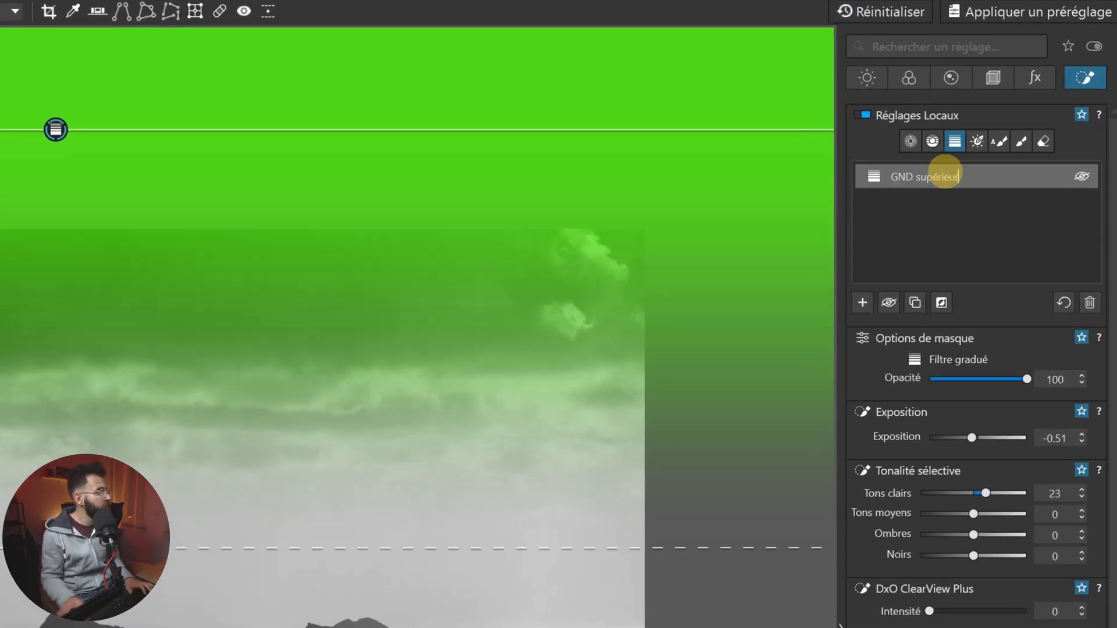
key("Return")
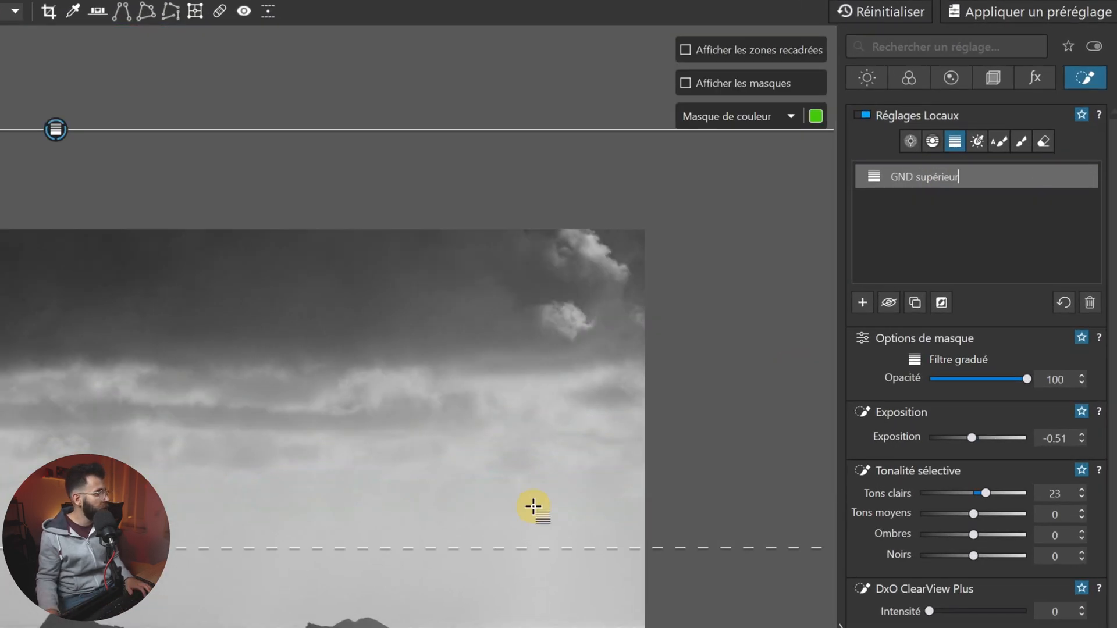
left_click(863, 303)
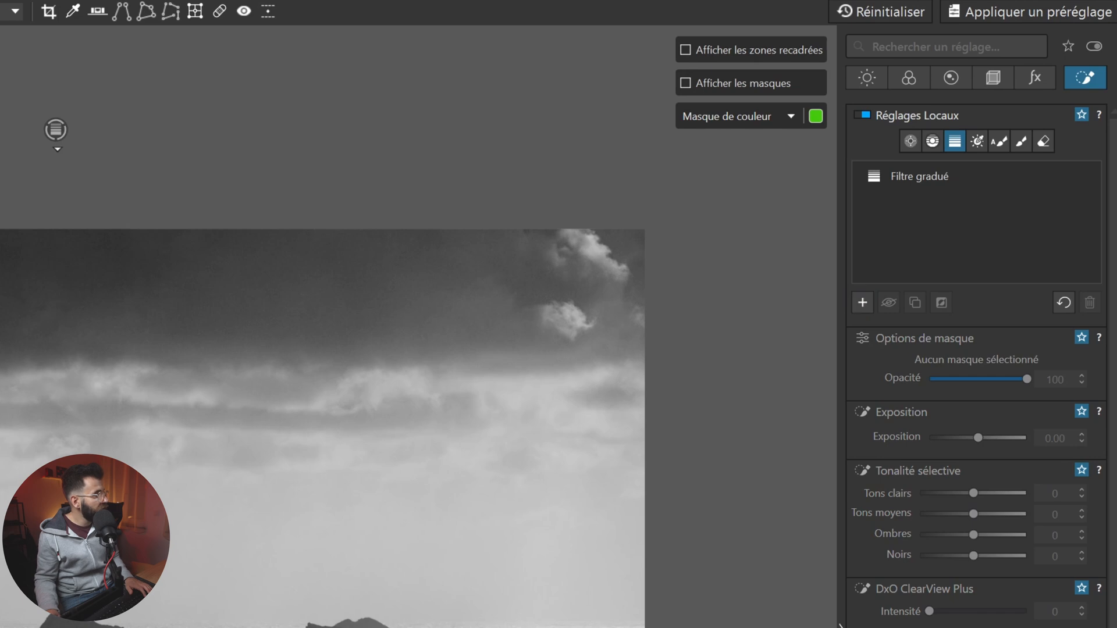
left_click(930, 176)
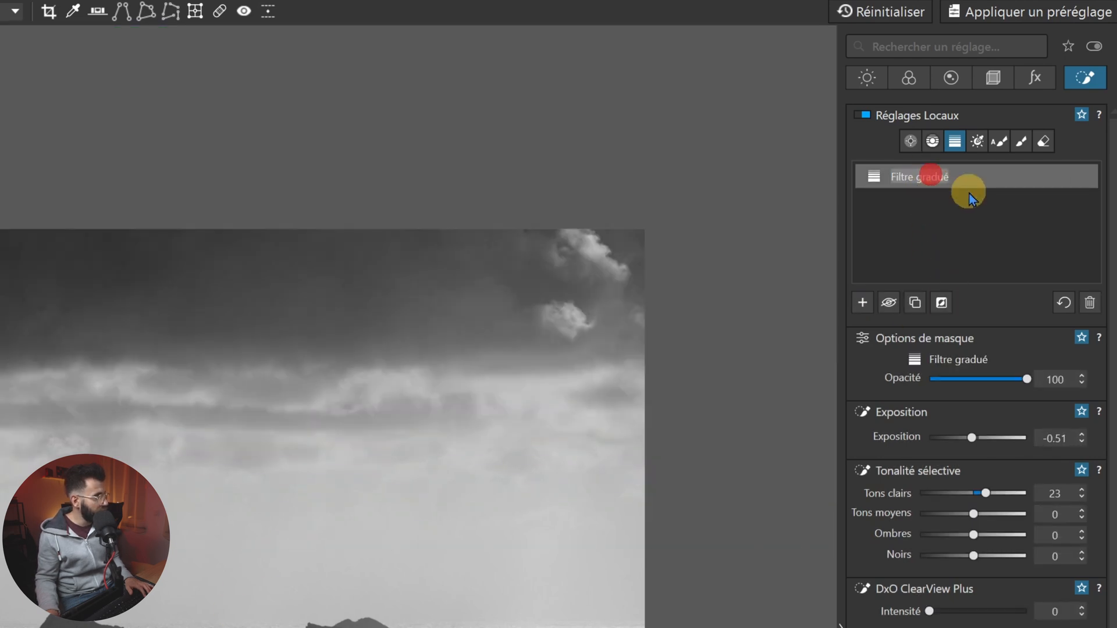
type("GND supérieur")
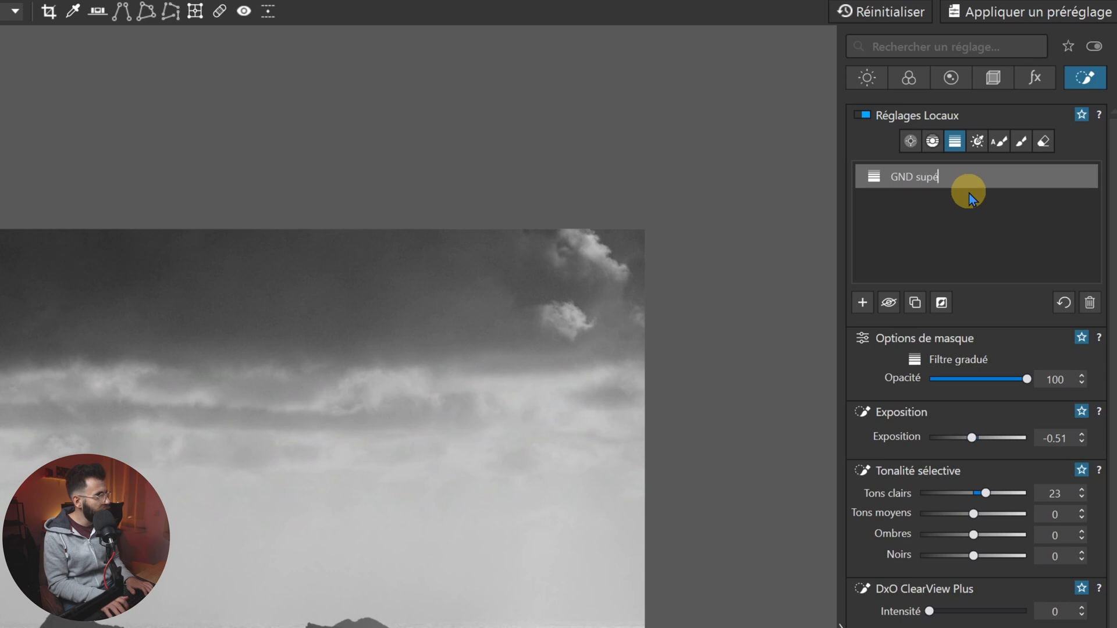
key("Return")
left_click(969, 198)
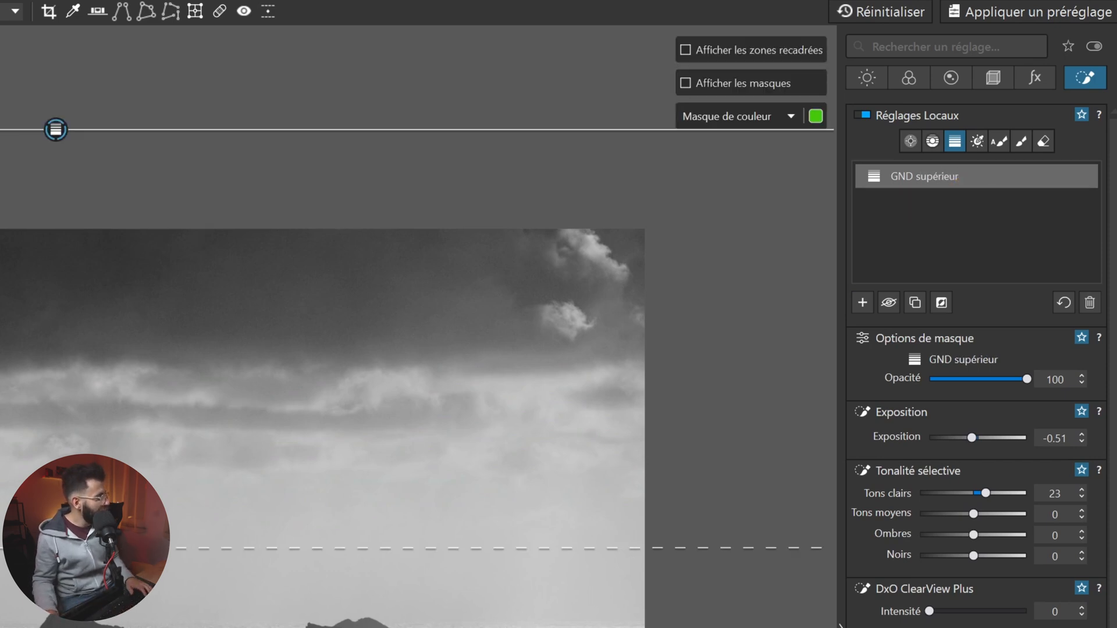
Add a graduated filter over the sea, fading upward from below the photo's lower edge, with exposure -0.80 and contrast 21
key("Escape")
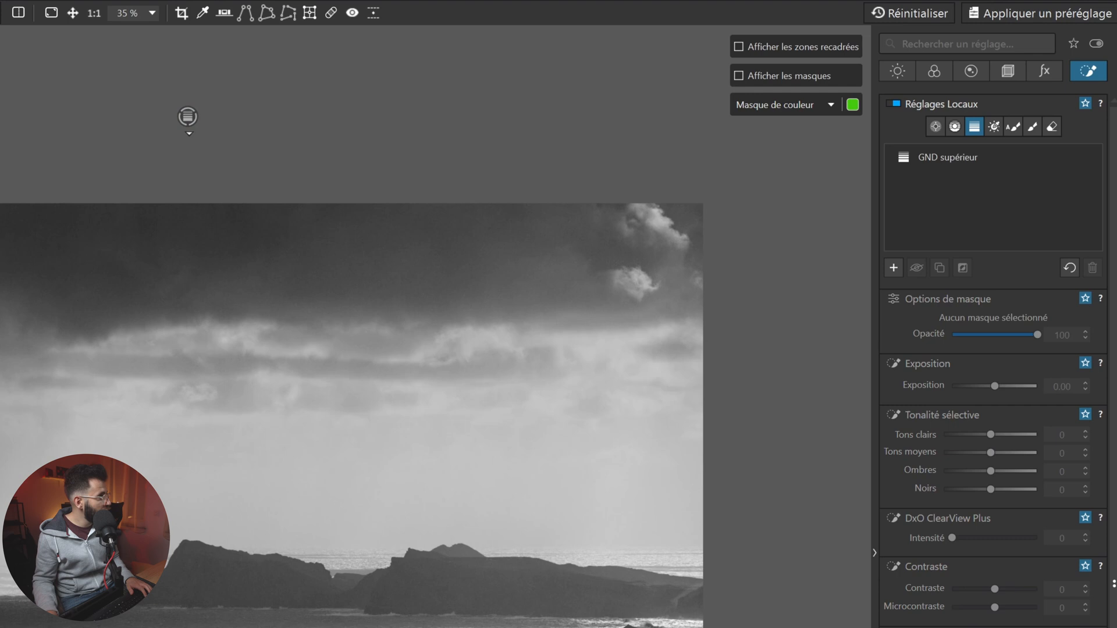
left_click_drag(582, 582, 584, 414)
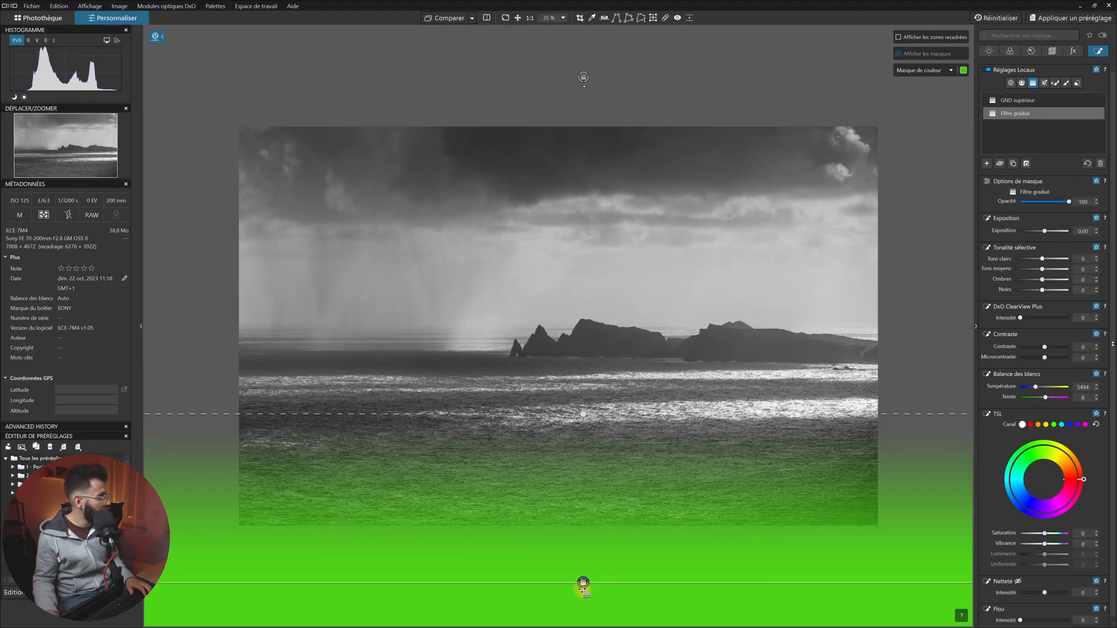
left_click_drag(584, 590, 584, 573)
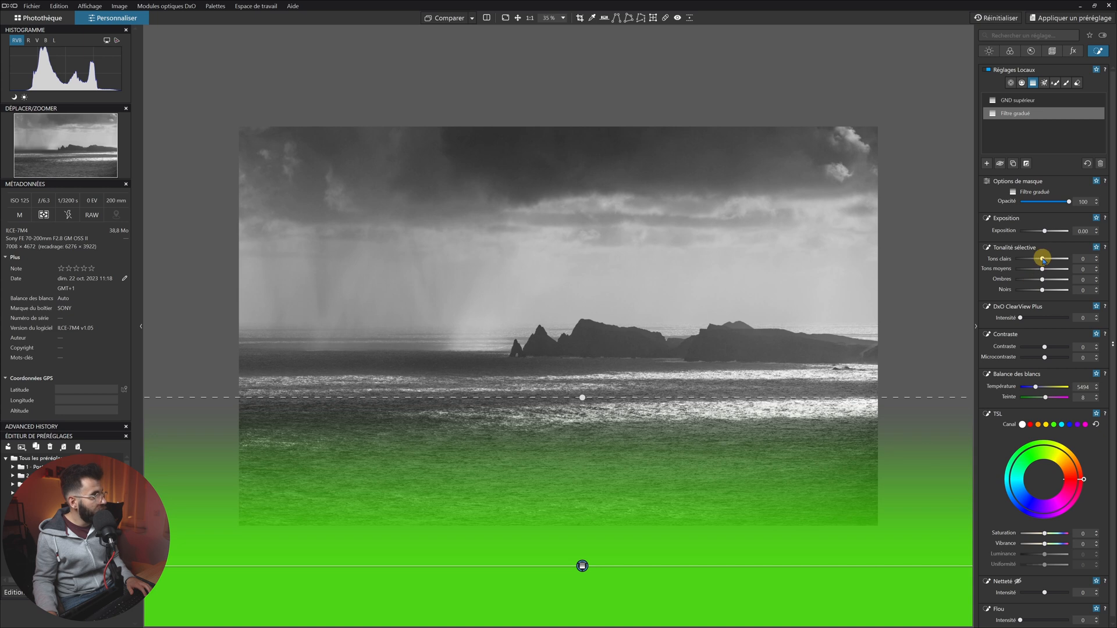
left_click_drag(1045, 235, 1041, 234)
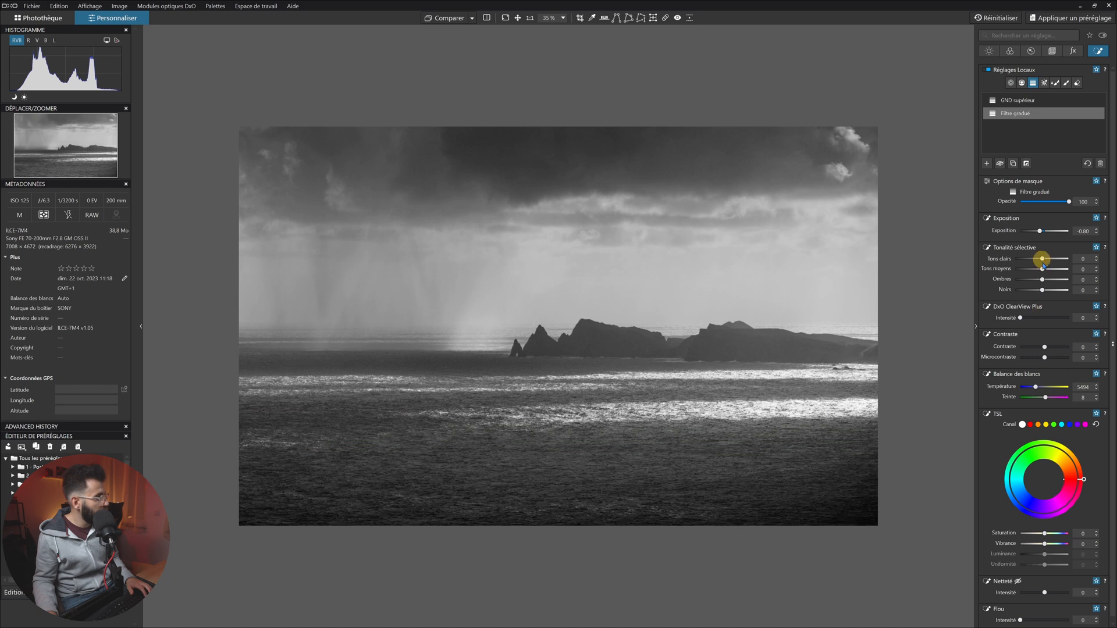
left_click_drag(1044, 347, 1052, 348)
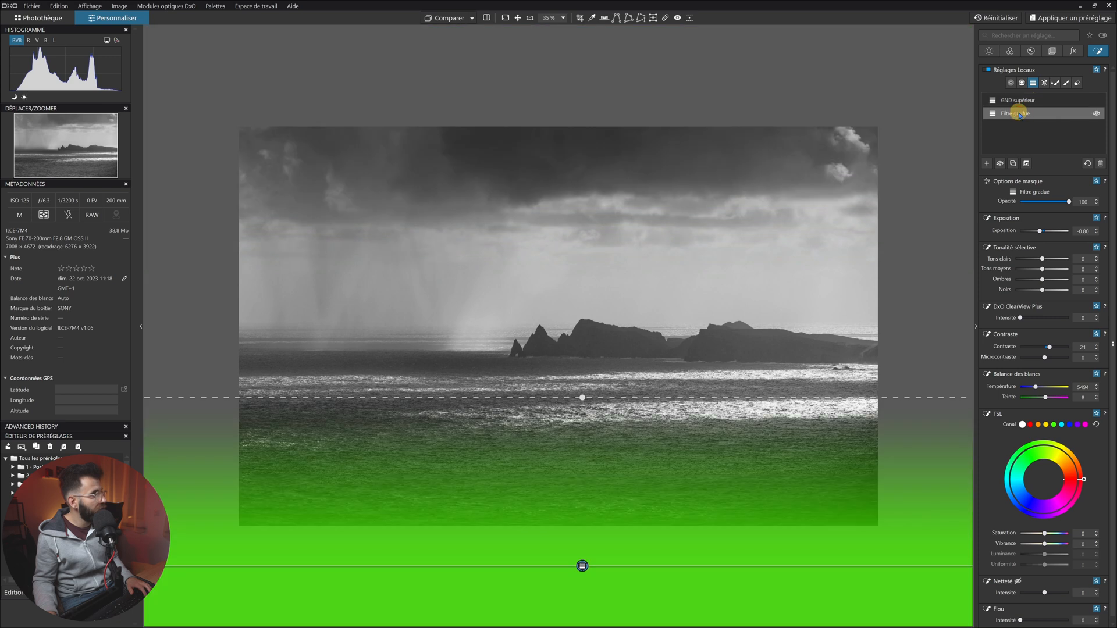
Rename the graduated filter over the sea as "GND inférieur"
left_click(1017, 113)
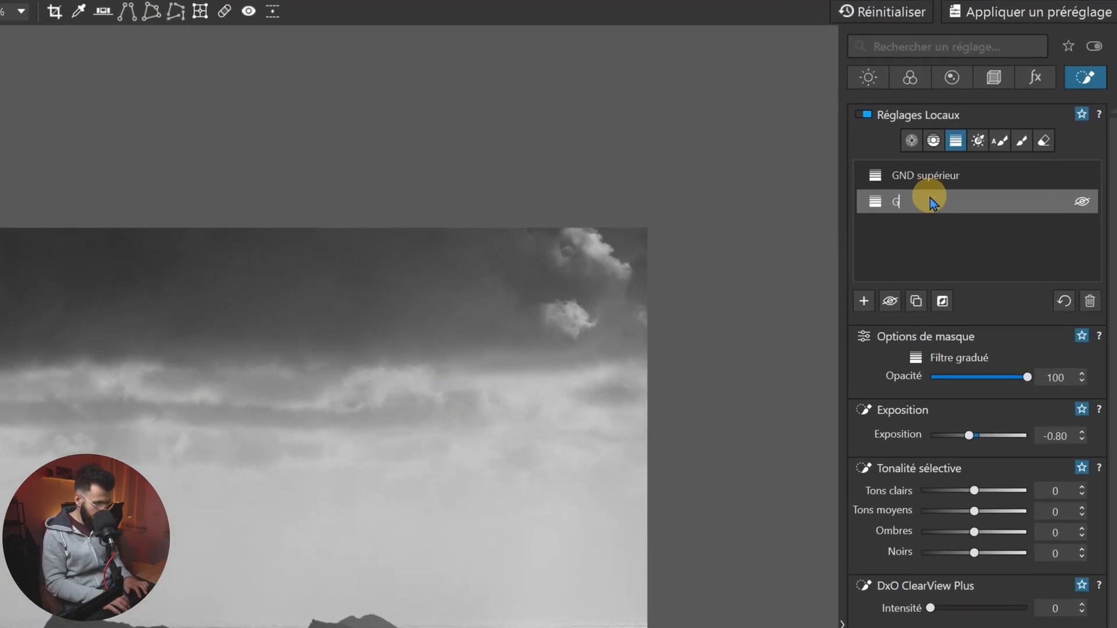
type("GND inf")
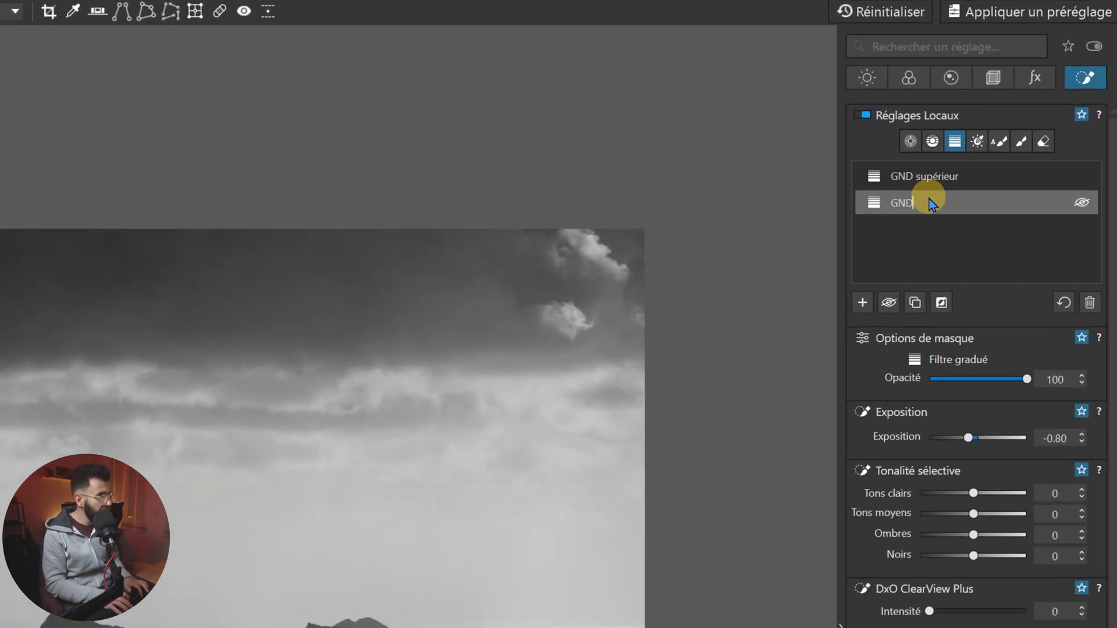
type("érieur")
key("Return")
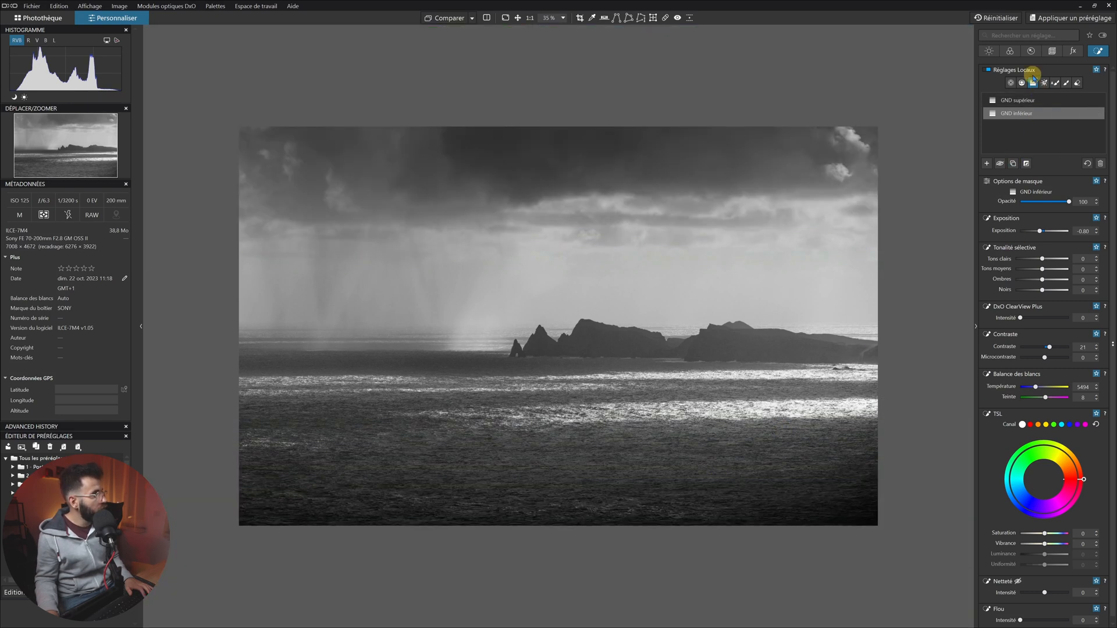
Leave the graduated filter tool and compare the edited photo with its uncorrected version
left_click(1032, 83)
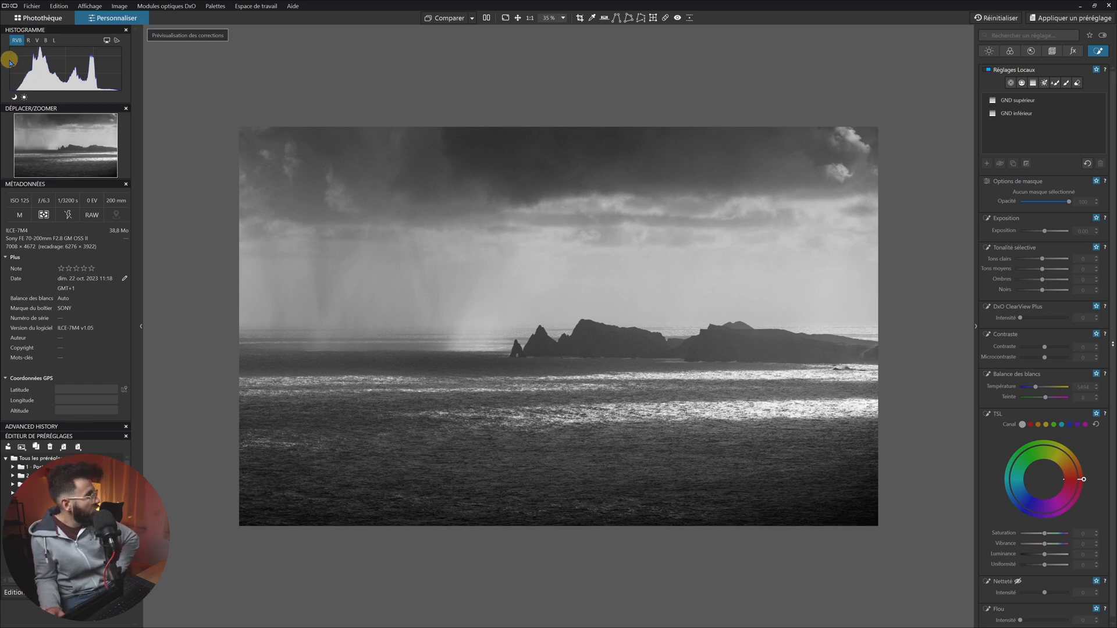
left_click(441, 18)
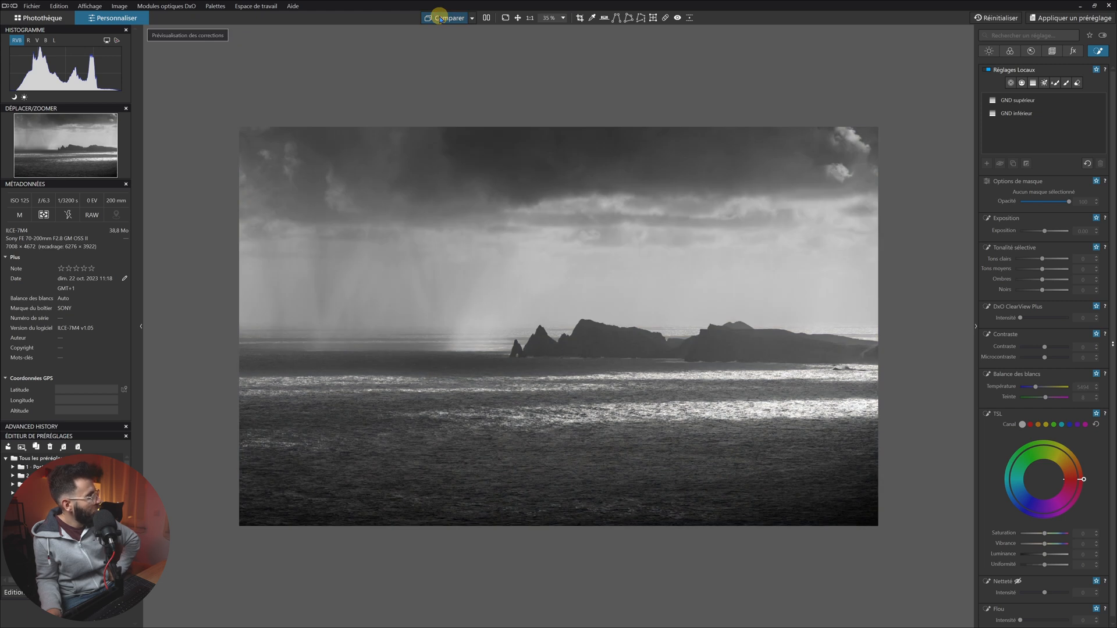
left_click(441, 18)
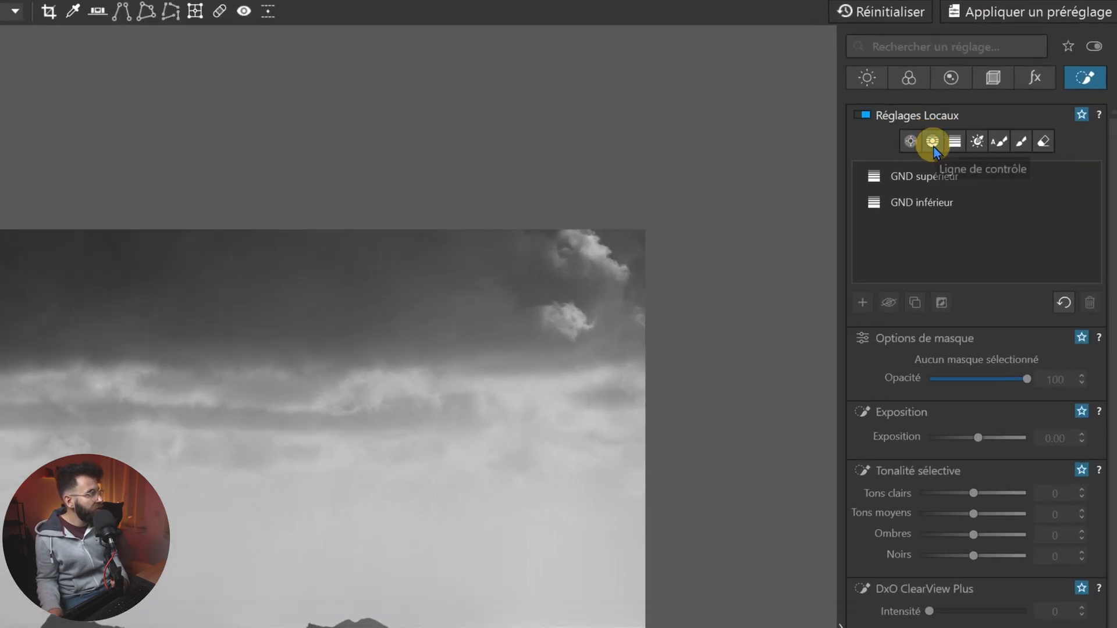
Add a control line covering the sky, fading from mid-height of the islands to their base, and sample the bright sky above them
left_click(933, 142)
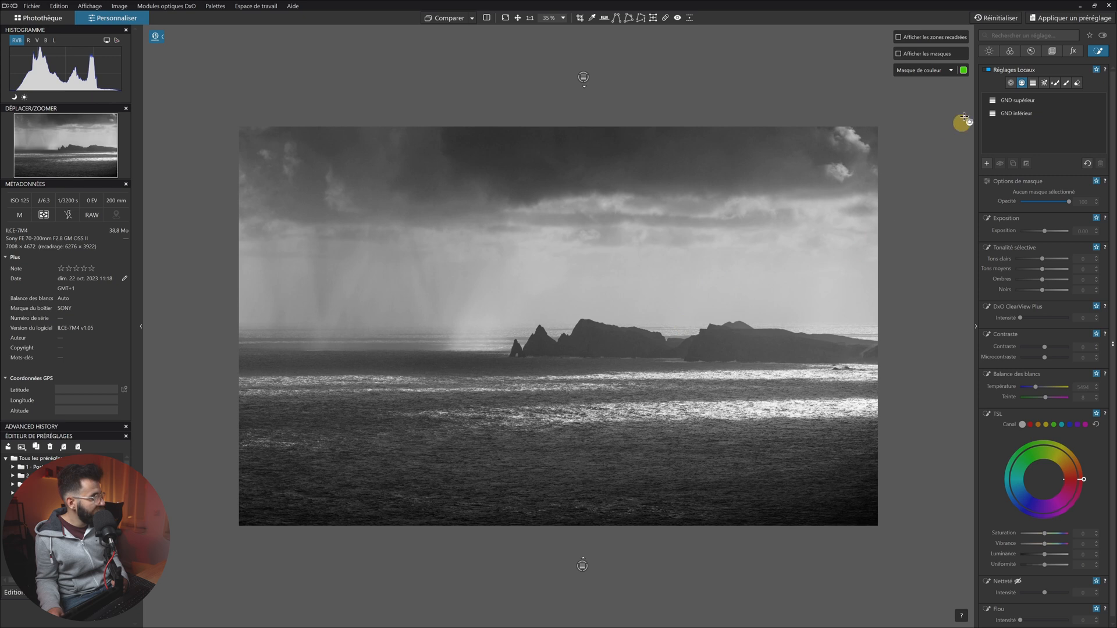
left_click(1022, 83)
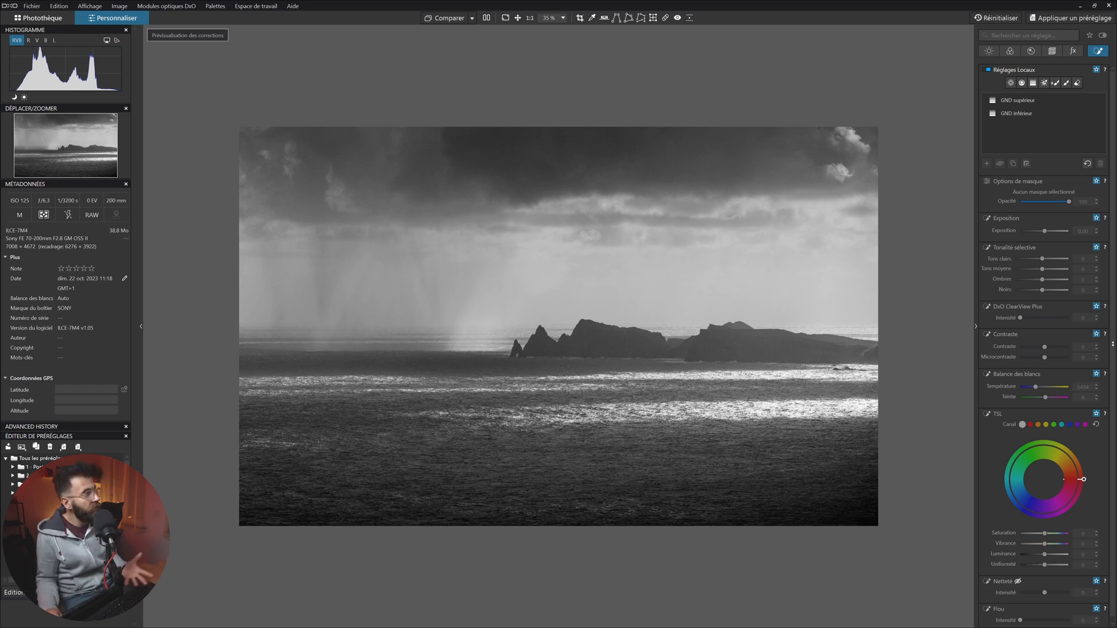
left_click(1022, 83)
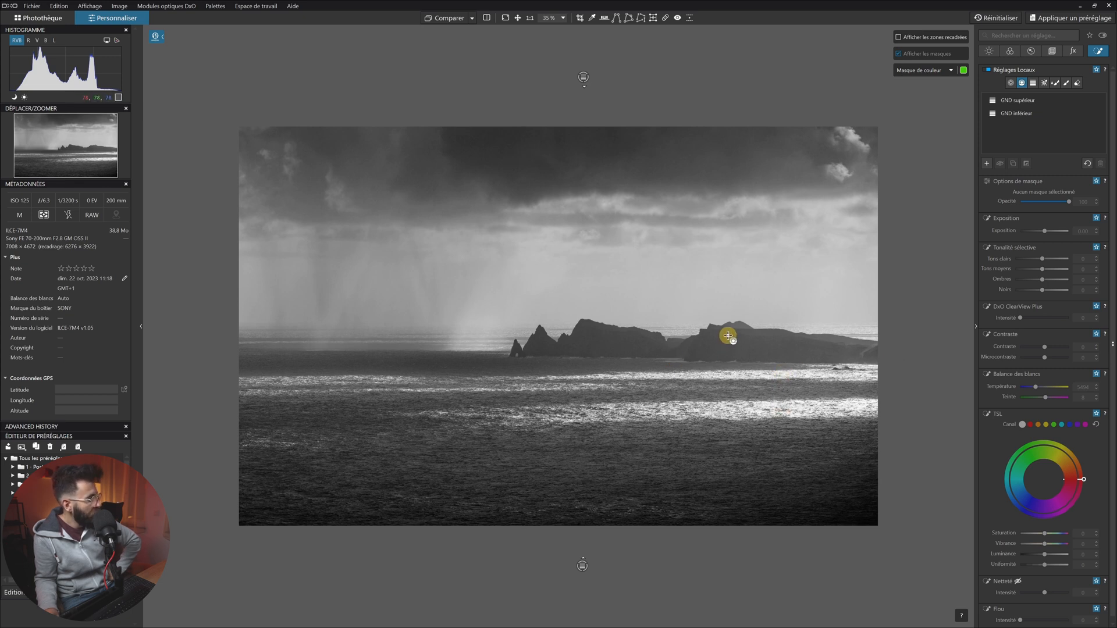
left_click_drag(728, 335, 729, 360)
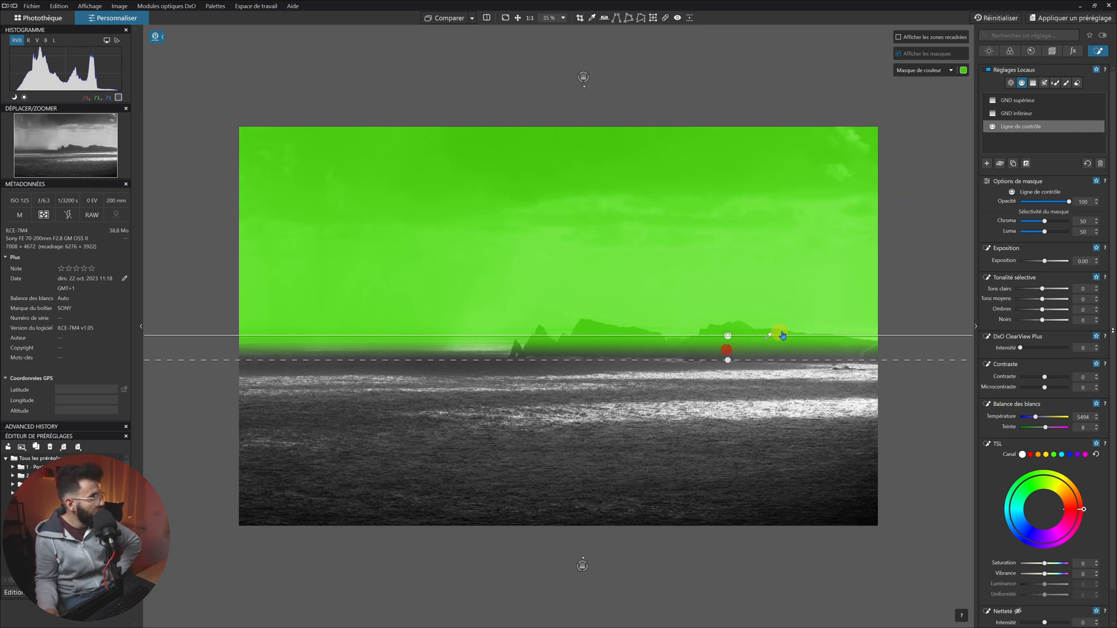
left_click(920, 309)
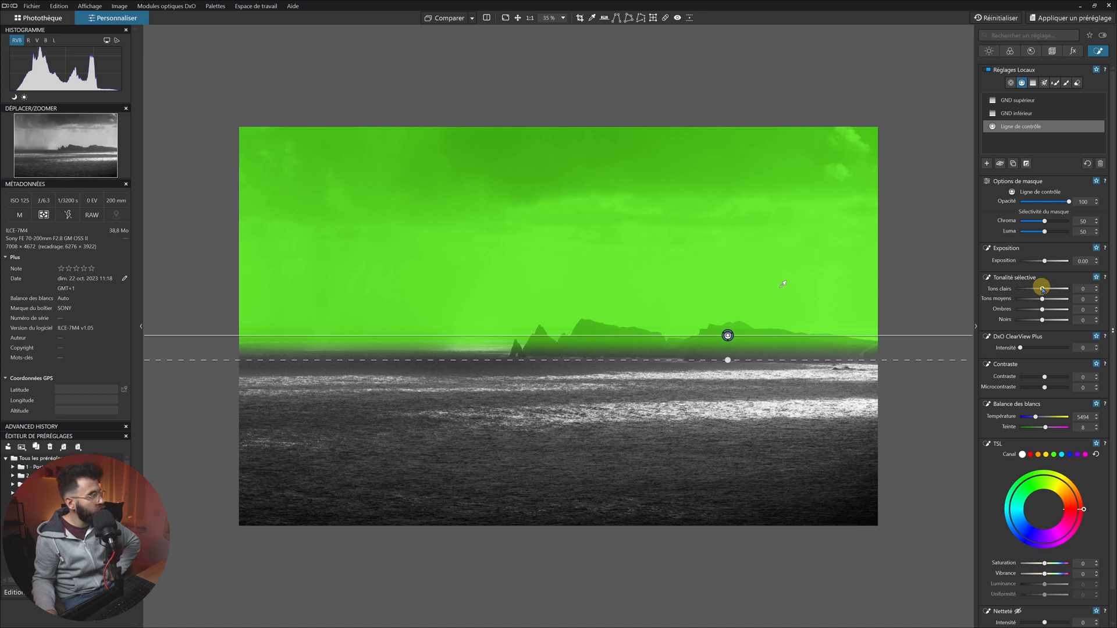
Try the sky control line's highlights at 56 and 55, checking its mask, and set them to 45
left_click_drag(1043, 289, 1059, 291)
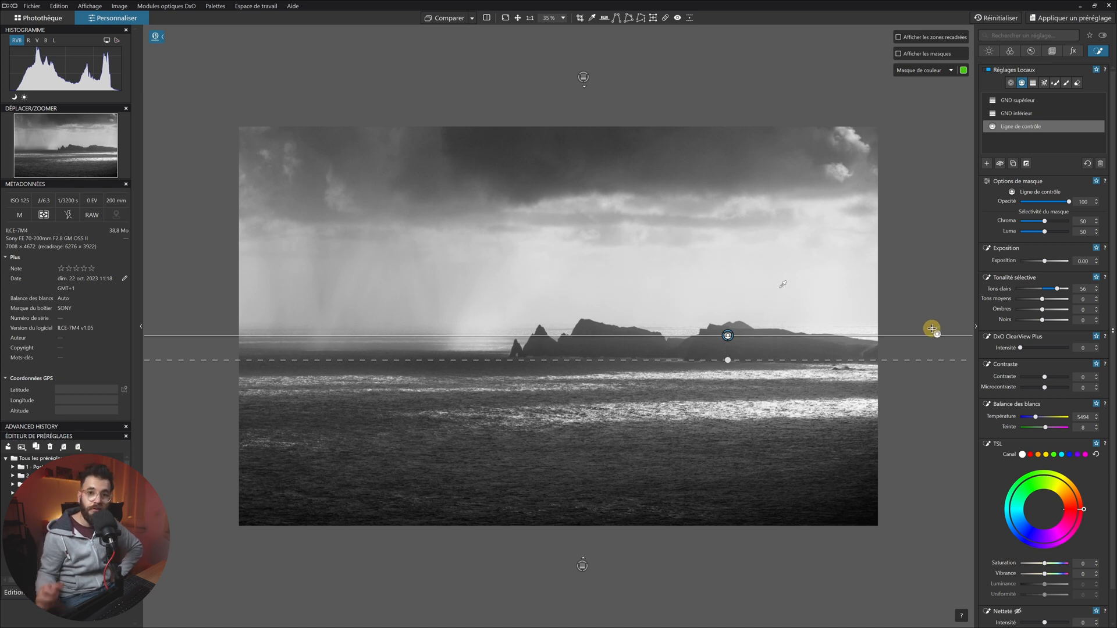
left_click(899, 54)
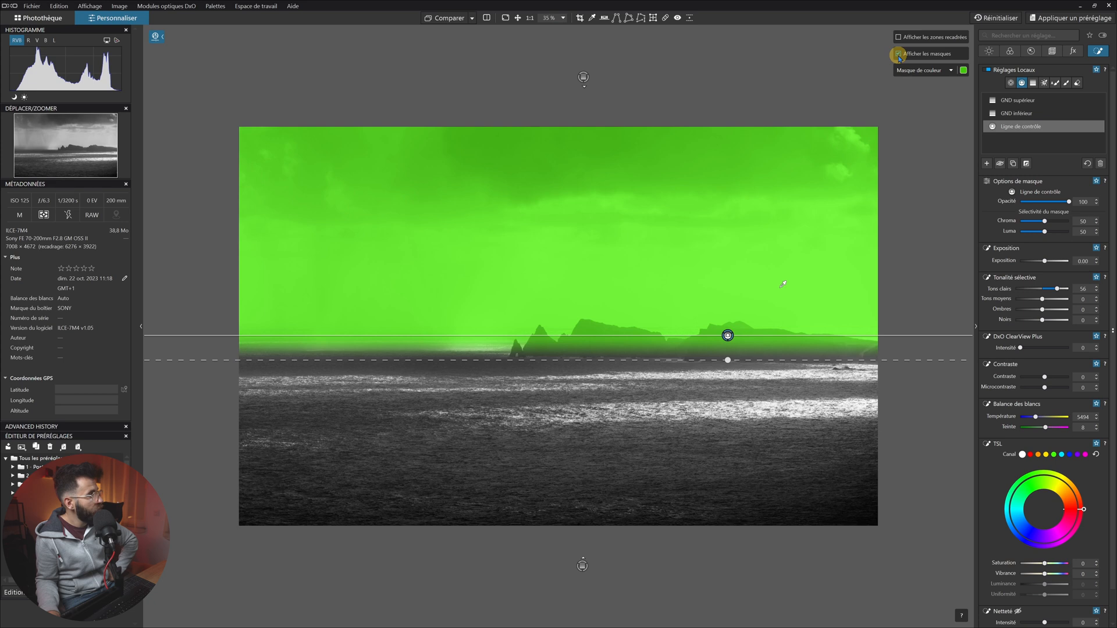
left_click(899, 55)
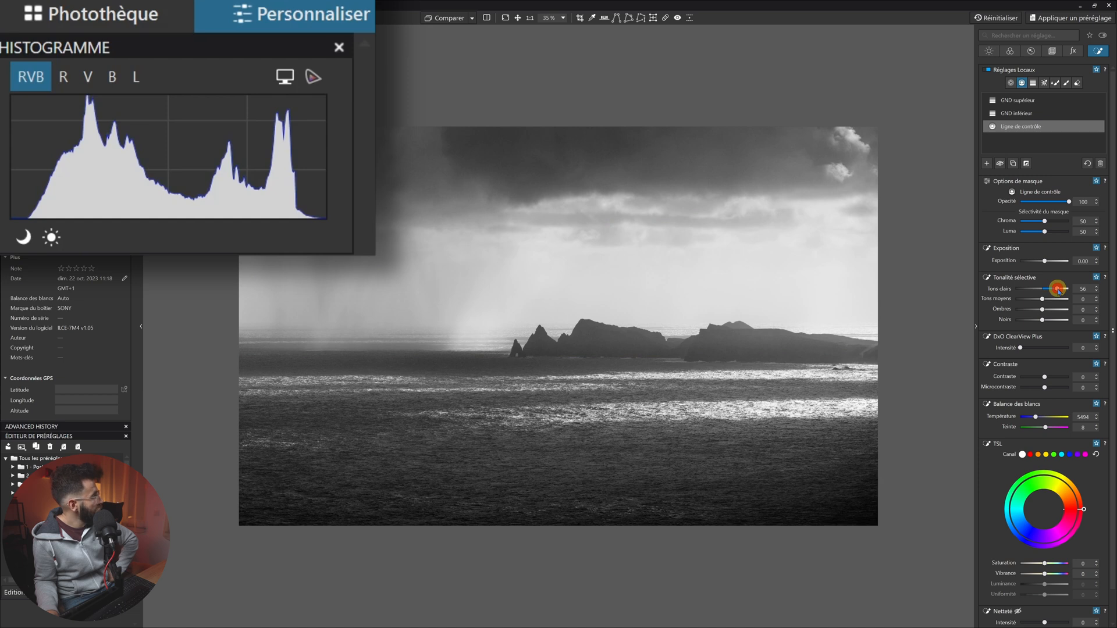
double_click(1058, 290)
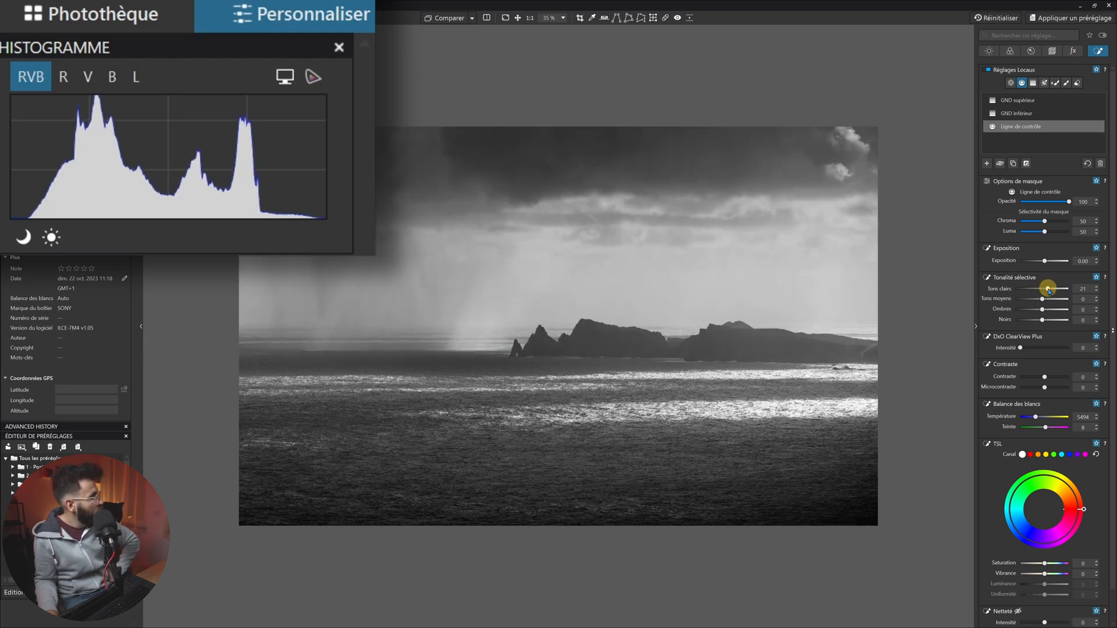
left_click_drag(1041, 289, 1057, 291)
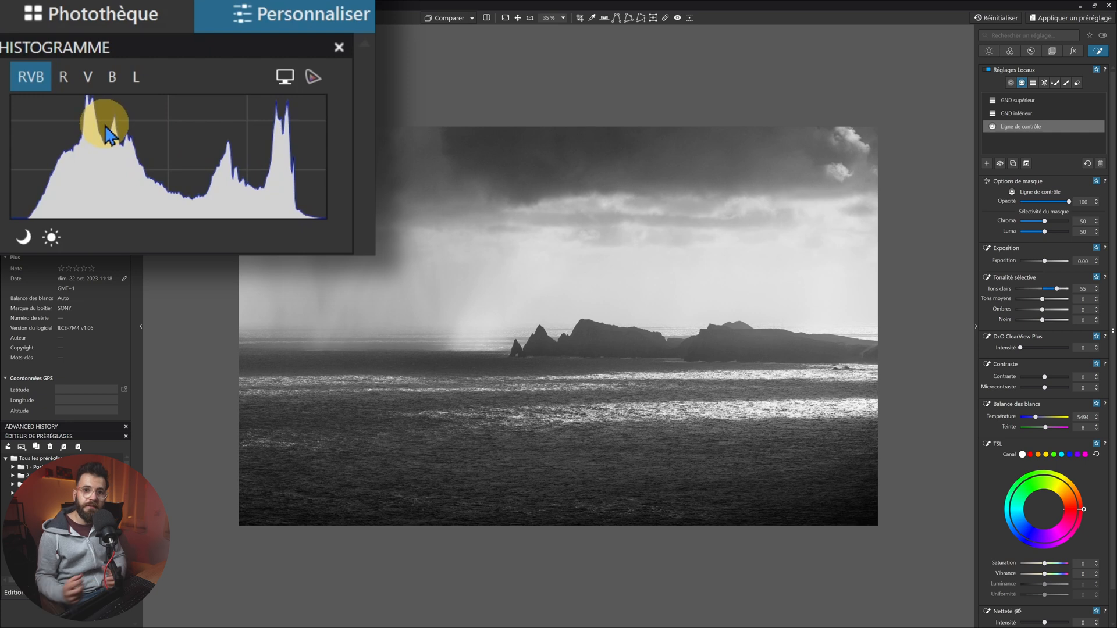
key("l")
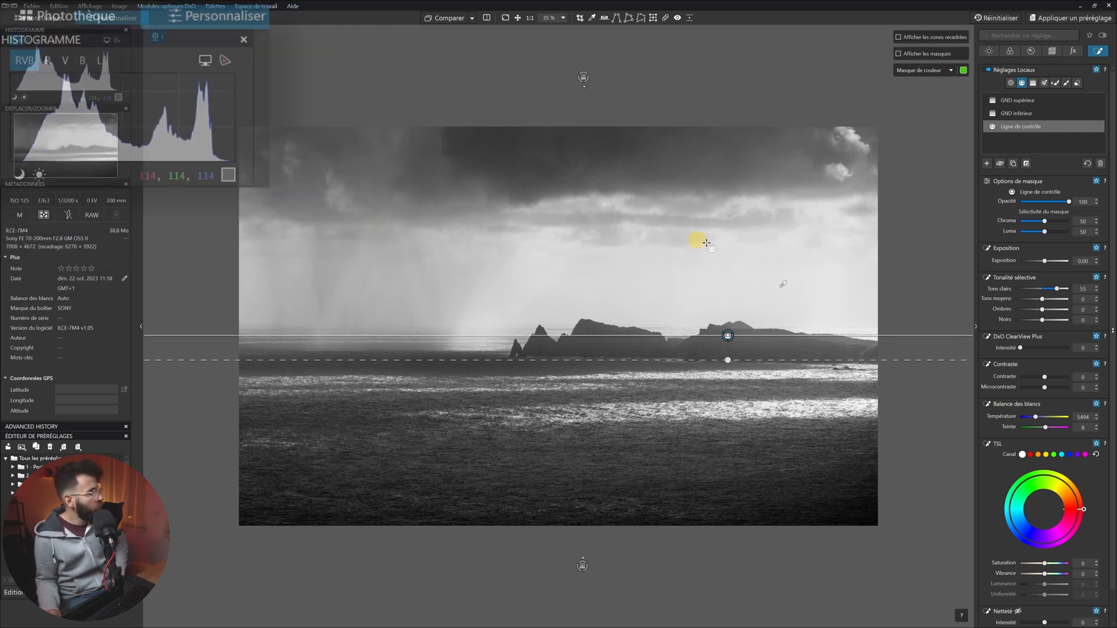
mouse_move(1056, 288)
left_mouse_down()
mouse_move(1042, 289)
mouse_move(1055, 290)
left_mouse_up()
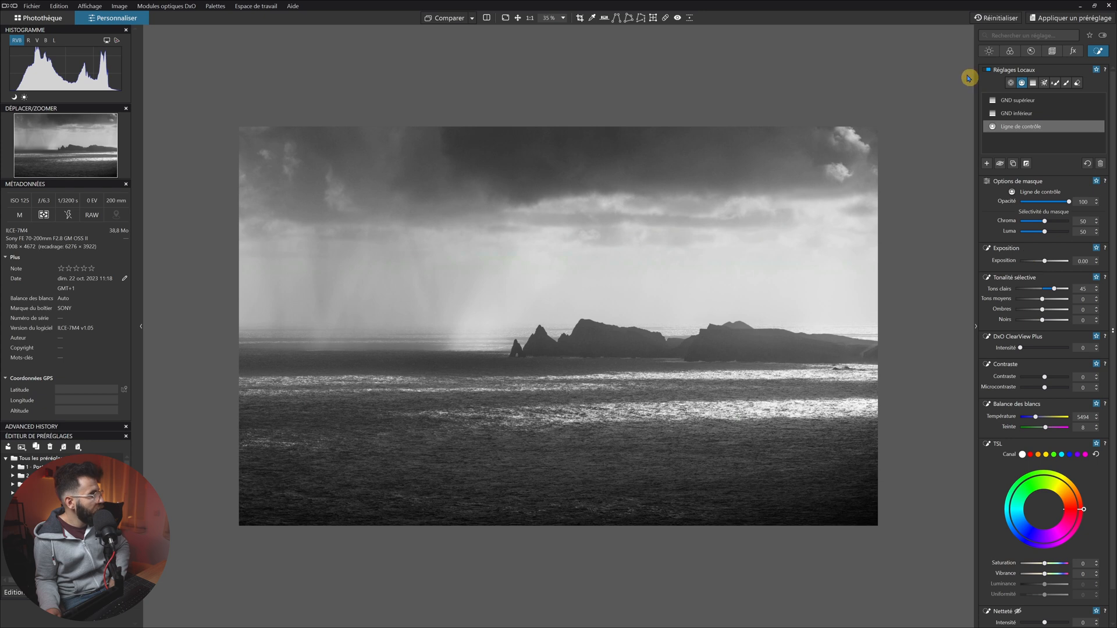
Show the control line's mask, hide it again and compare the photo with its uncorrected version
left_click(898, 54)
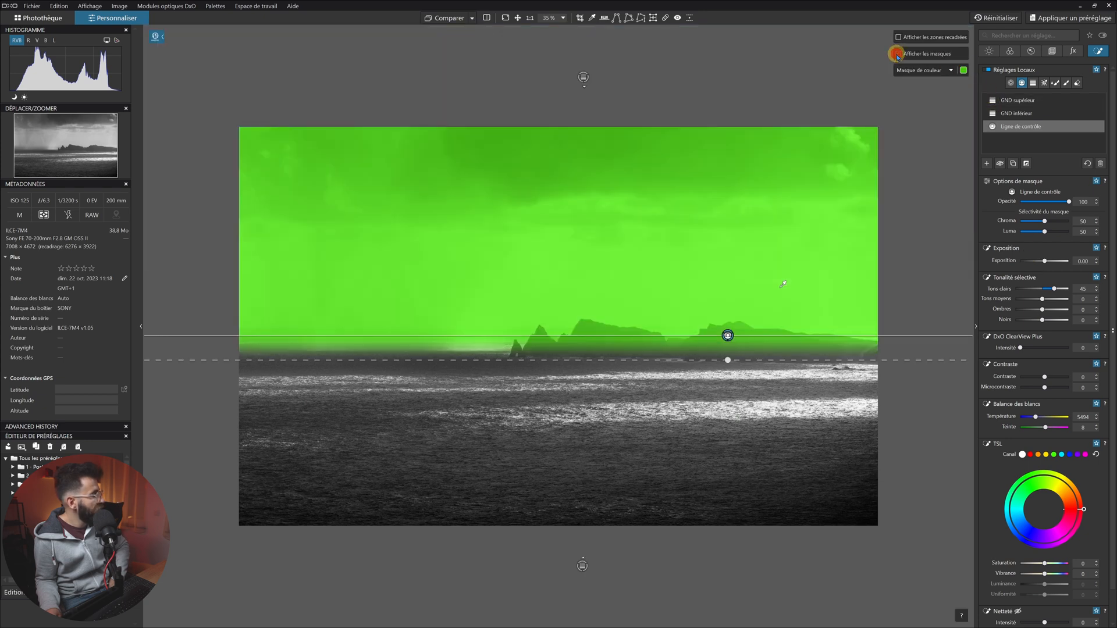
left_click(897, 53)
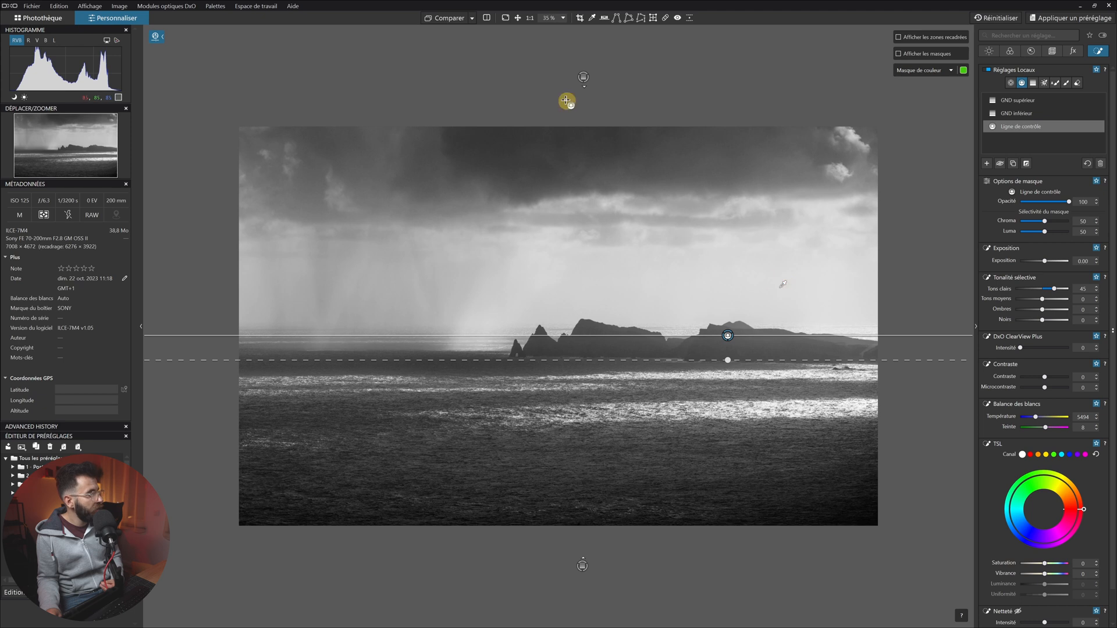
left_click(440, 20)
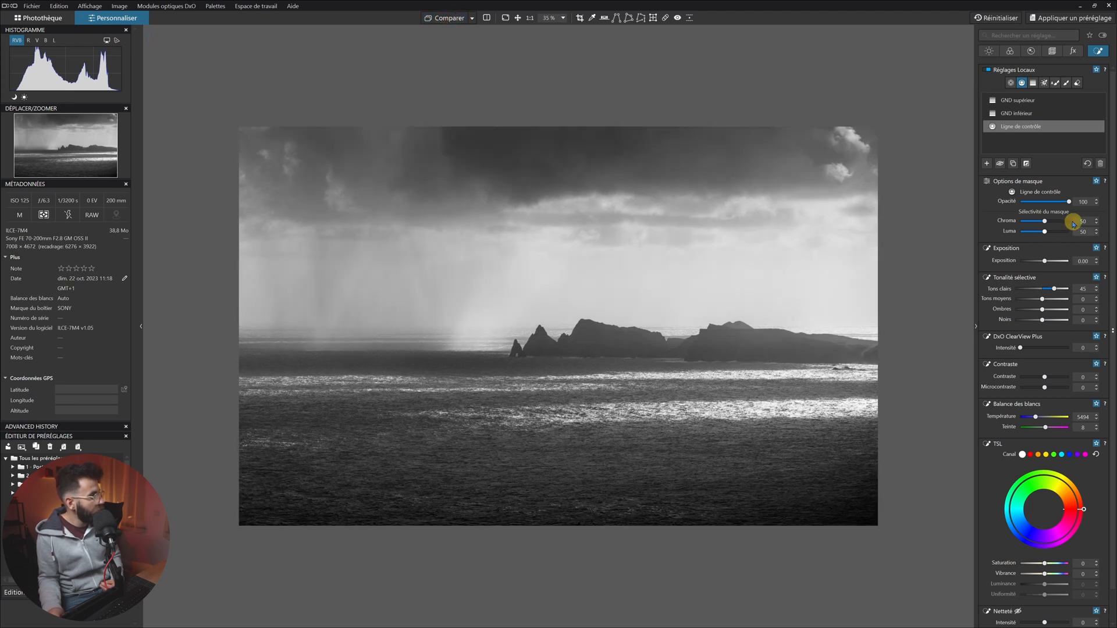
Switch off the black-and-white rendering to examine the photo in colour, switch it back on and return to the local adjustments
left_click(1008, 50)
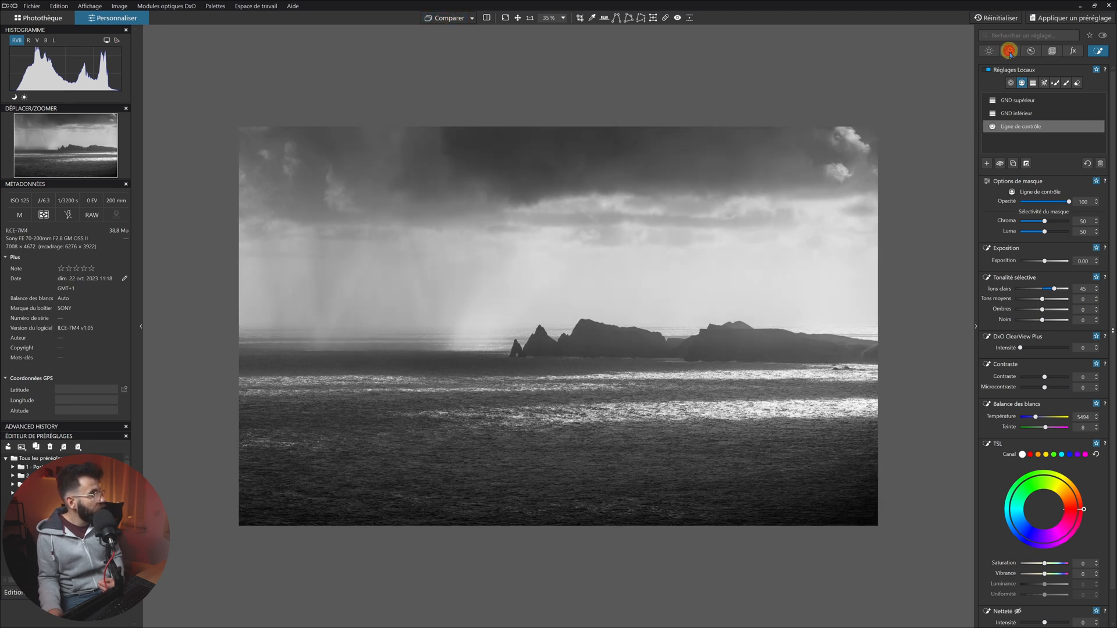
left_click(987, 161)
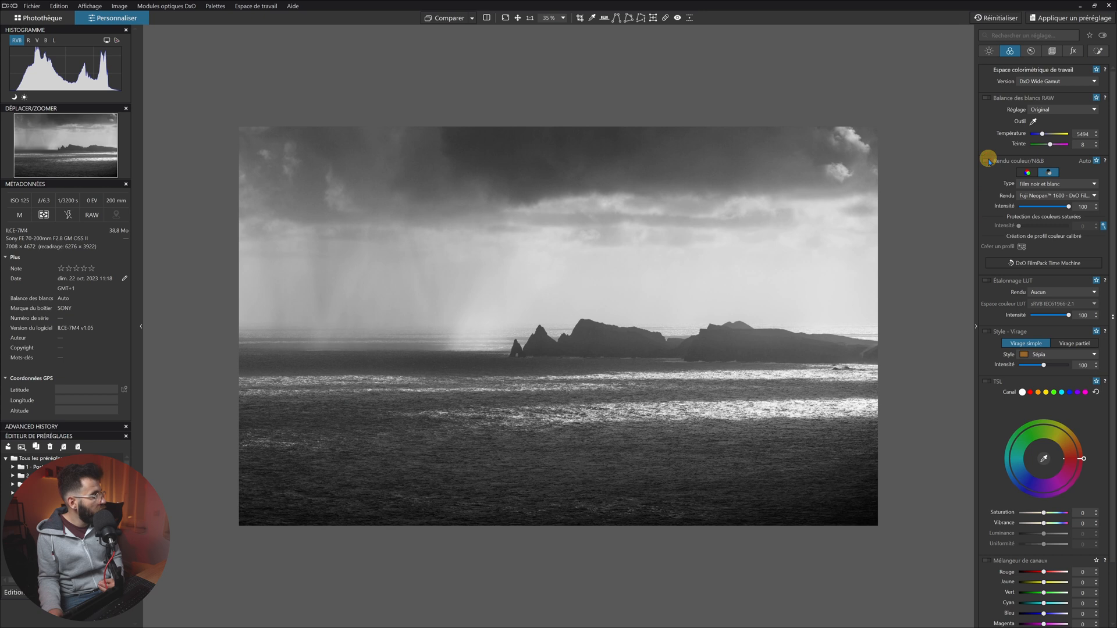
key("l")
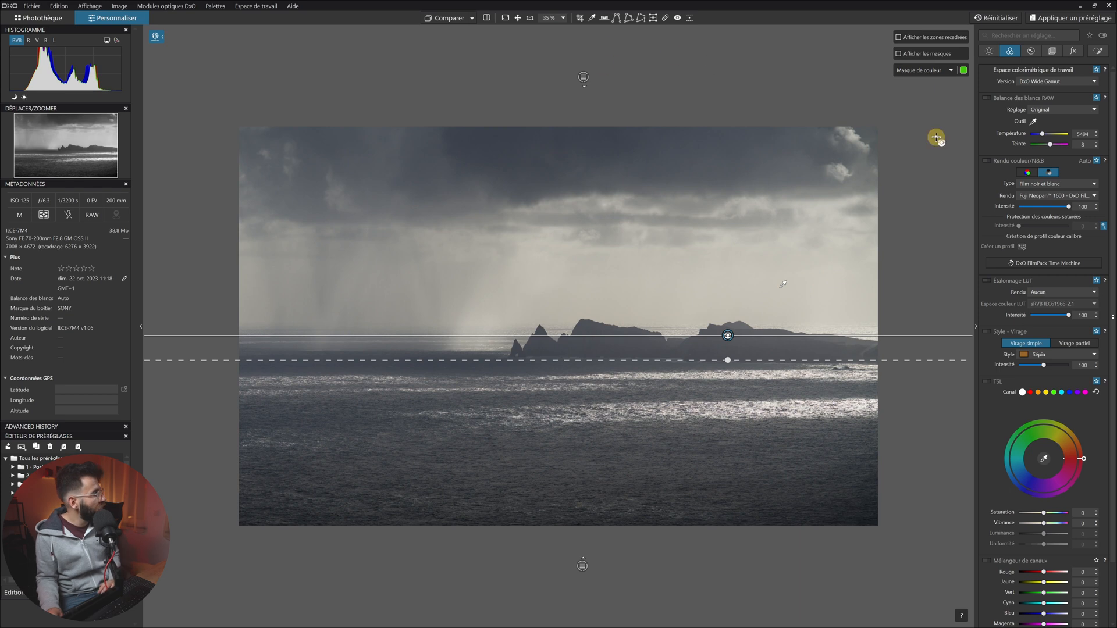
left_click(986, 160)
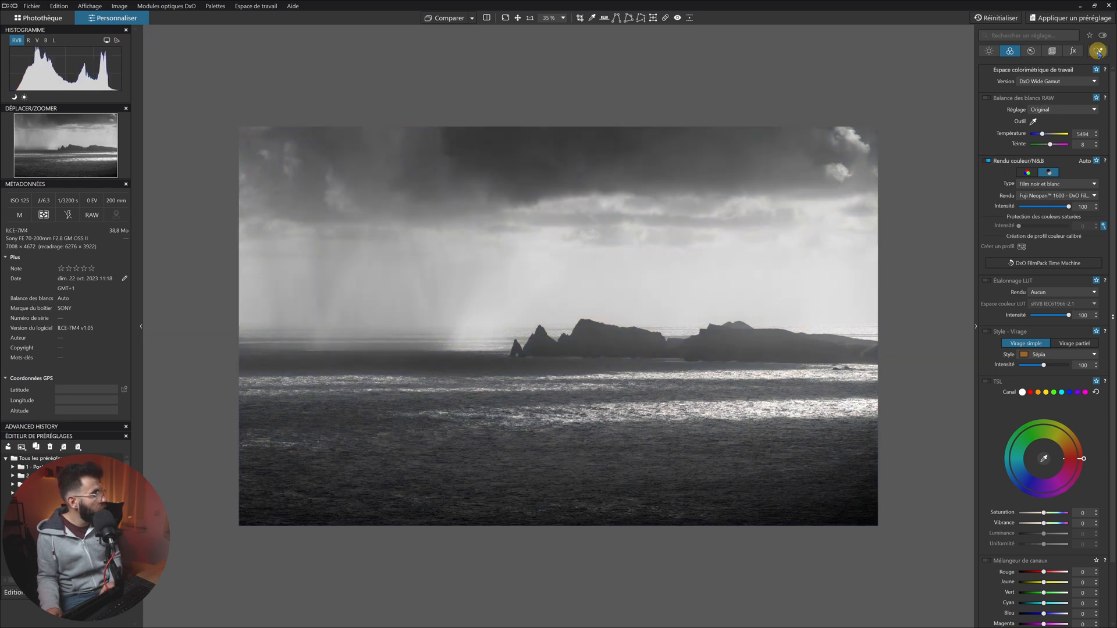
left_click(1098, 51)
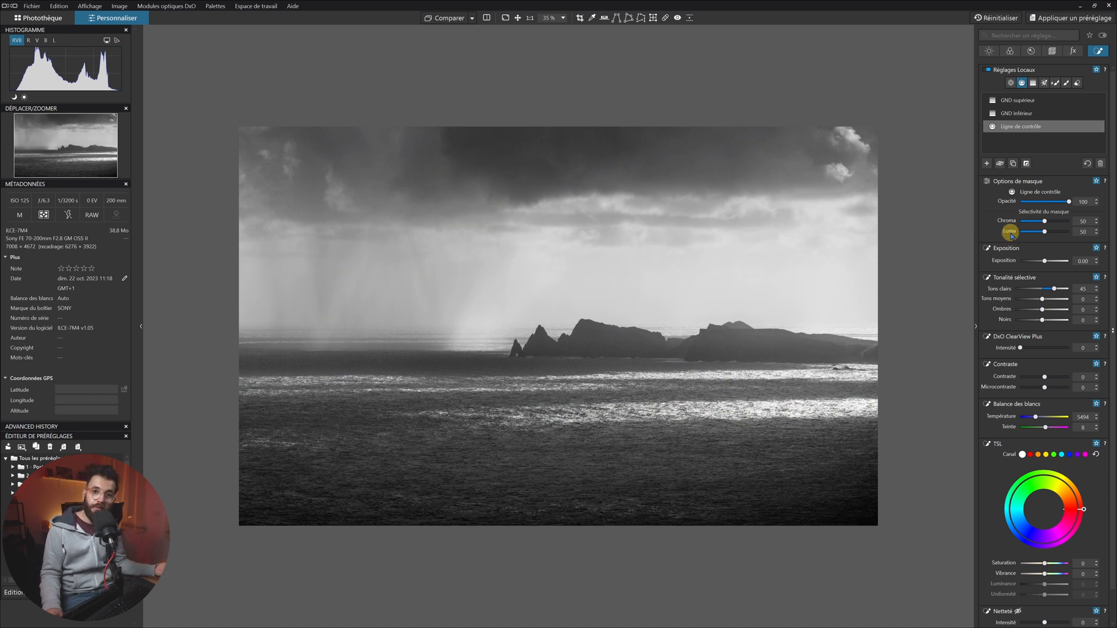
Set the sky control line's luma selectivity to 70 and check its mask over the photo
left_click_drag(1043, 231, 1055, 233)
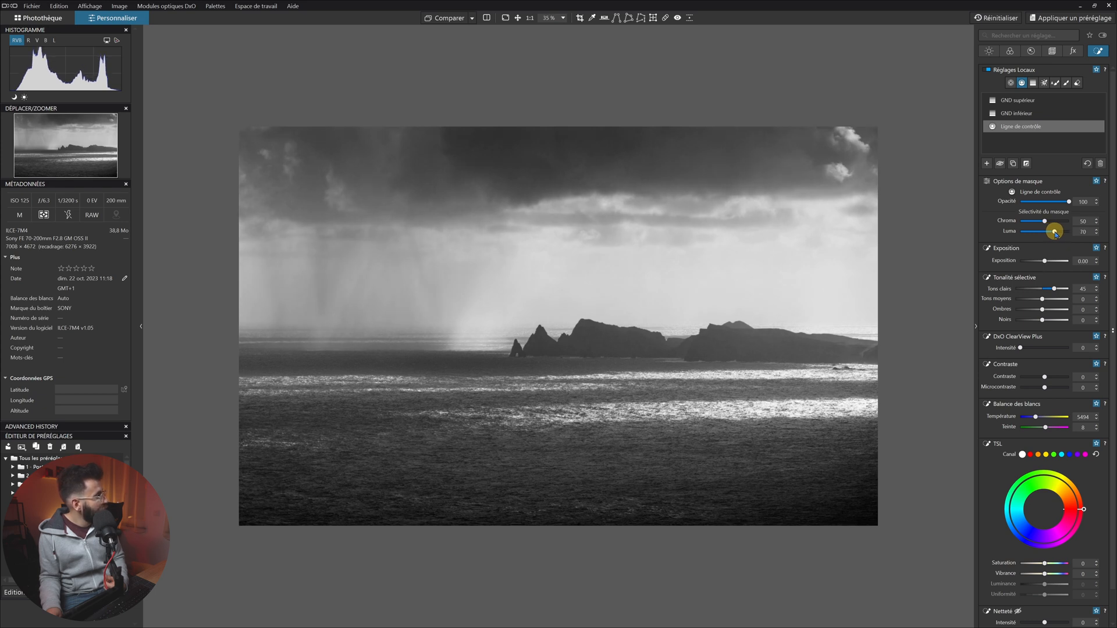
mouse_move(802, 352)
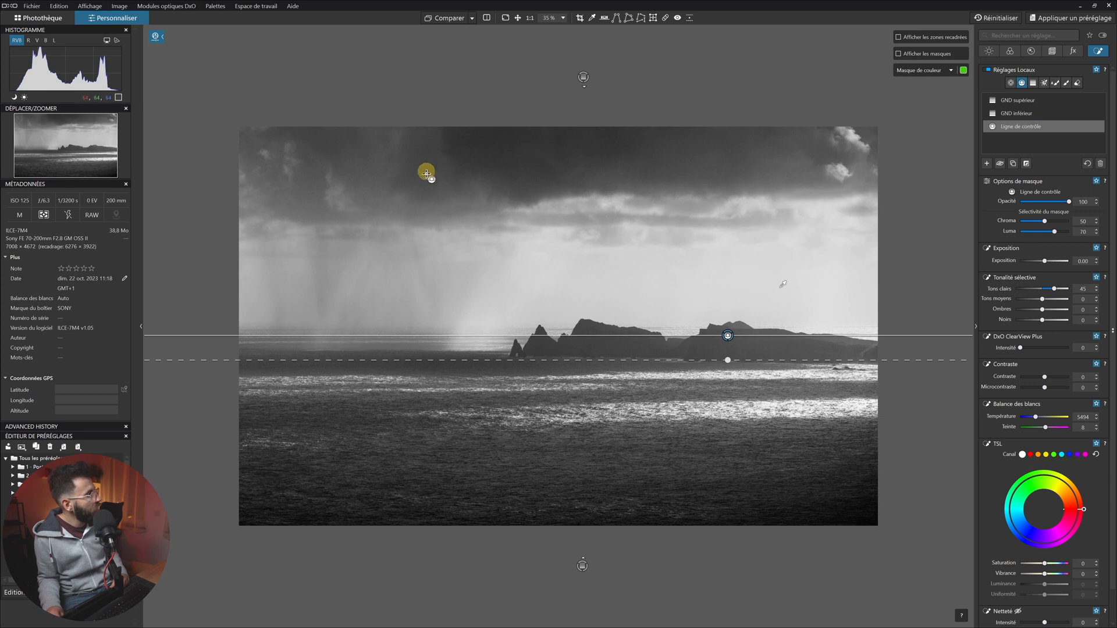
left_click(898, 54)
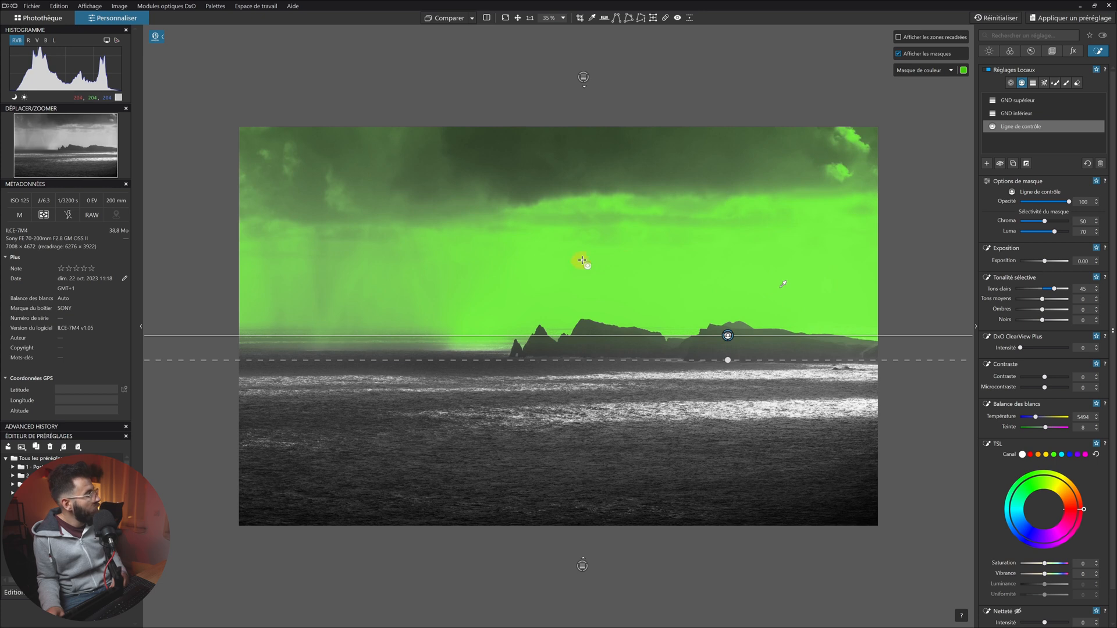
left_click(899, 53)
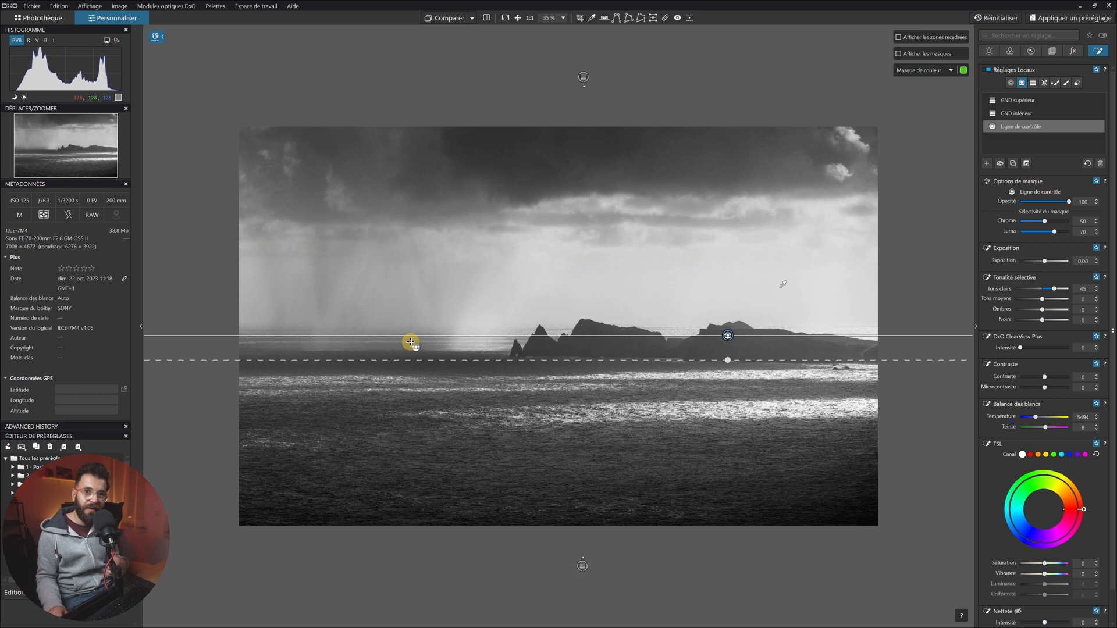
Rename the sky control line as "Ciel plus clair"
left_click(1017, 128)
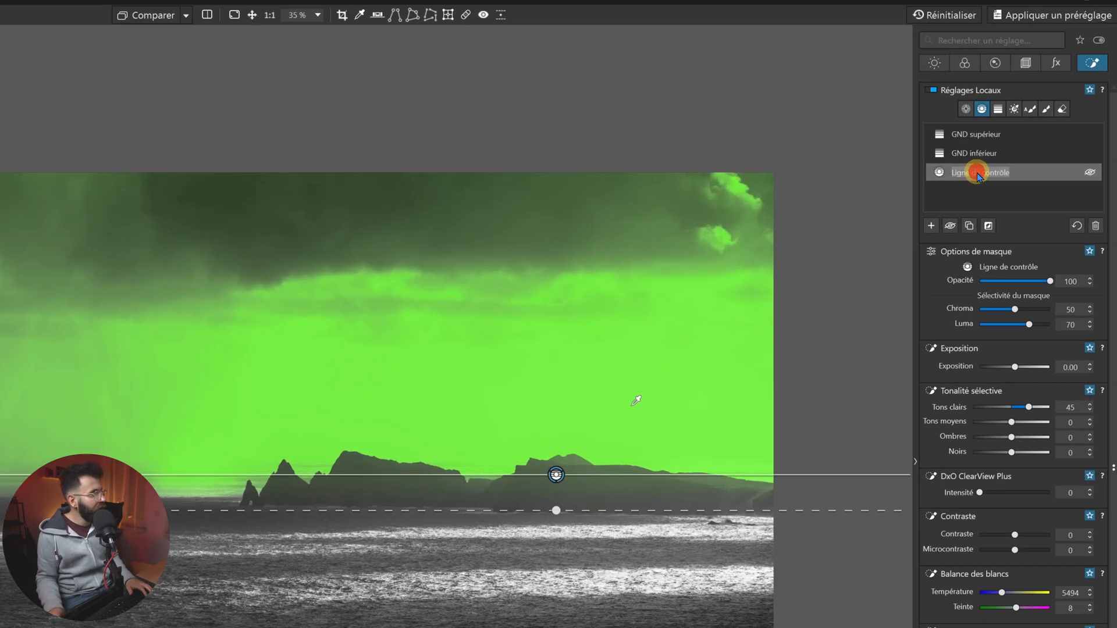
double_click(978, 174)
type("To")
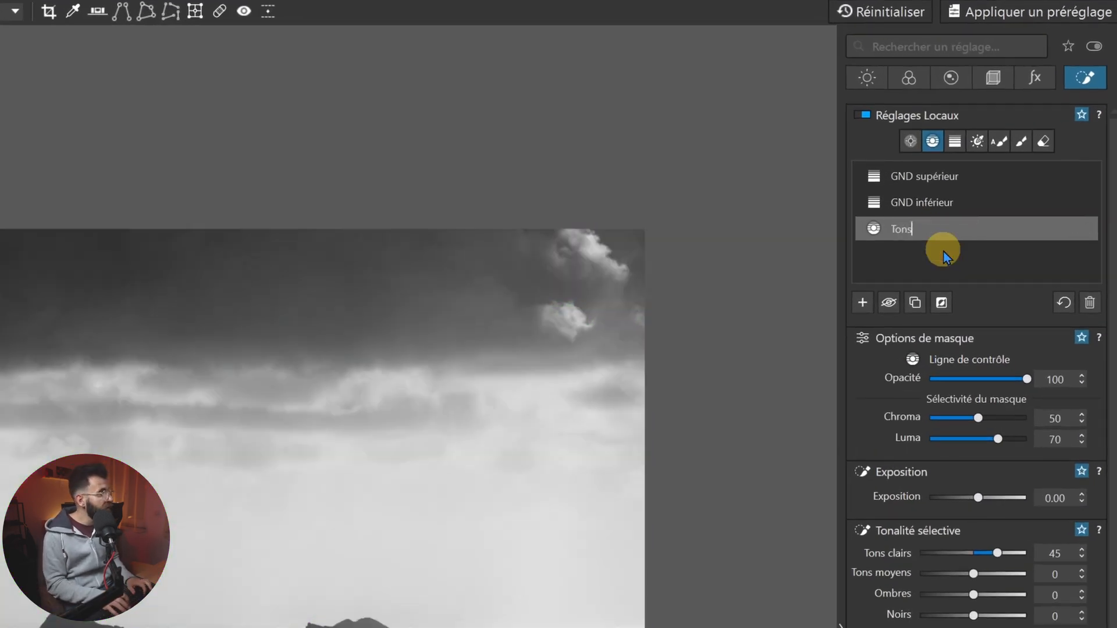
type("ns")
key("BackSpace")
key("BackSpace")
key("BackSpace")
key("BackSpace")
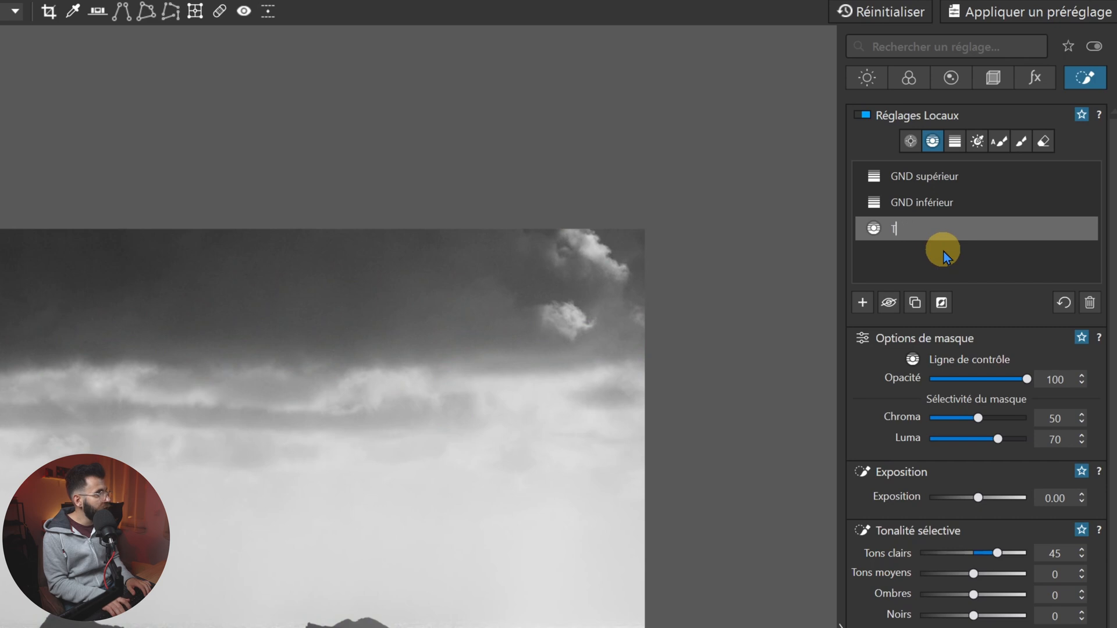
type("Ciel plus c")
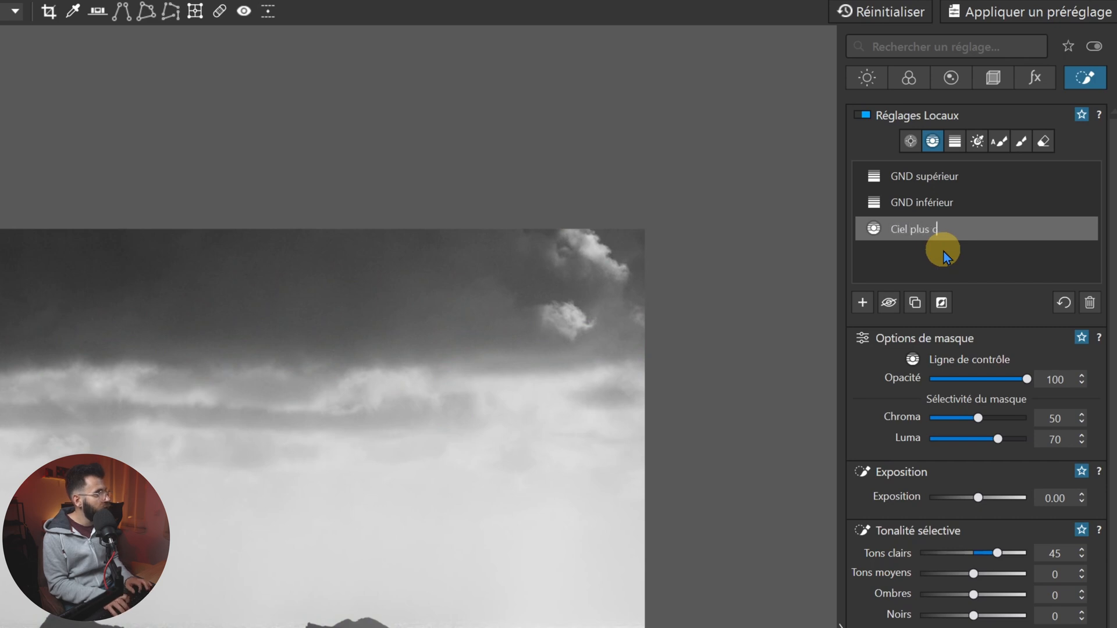
type("lair")
key("Return")
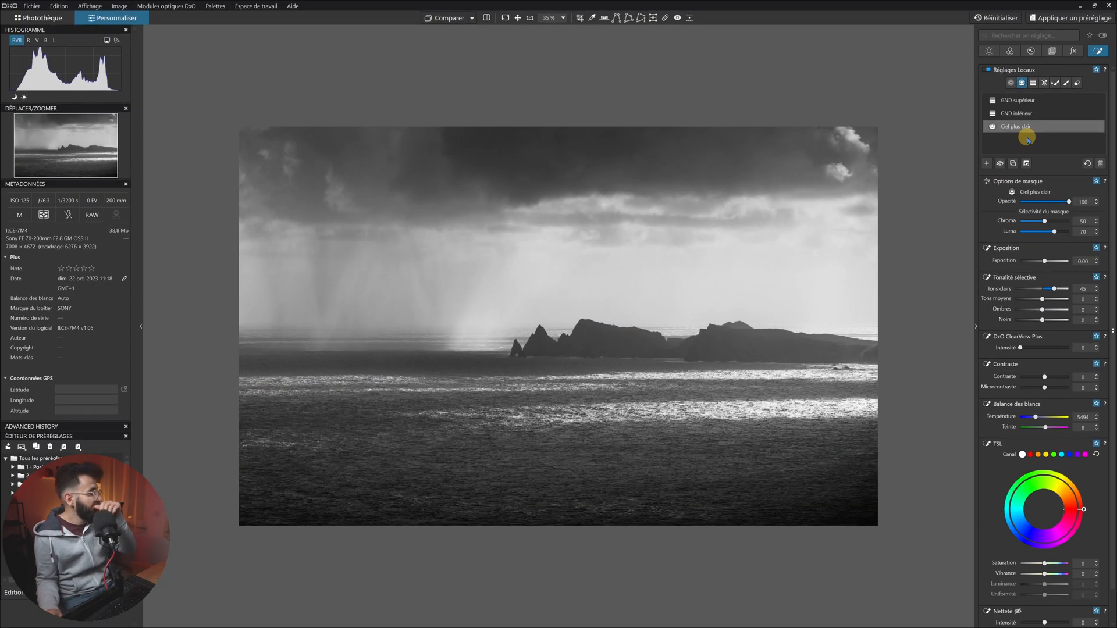
mouse_move(1044, 128)
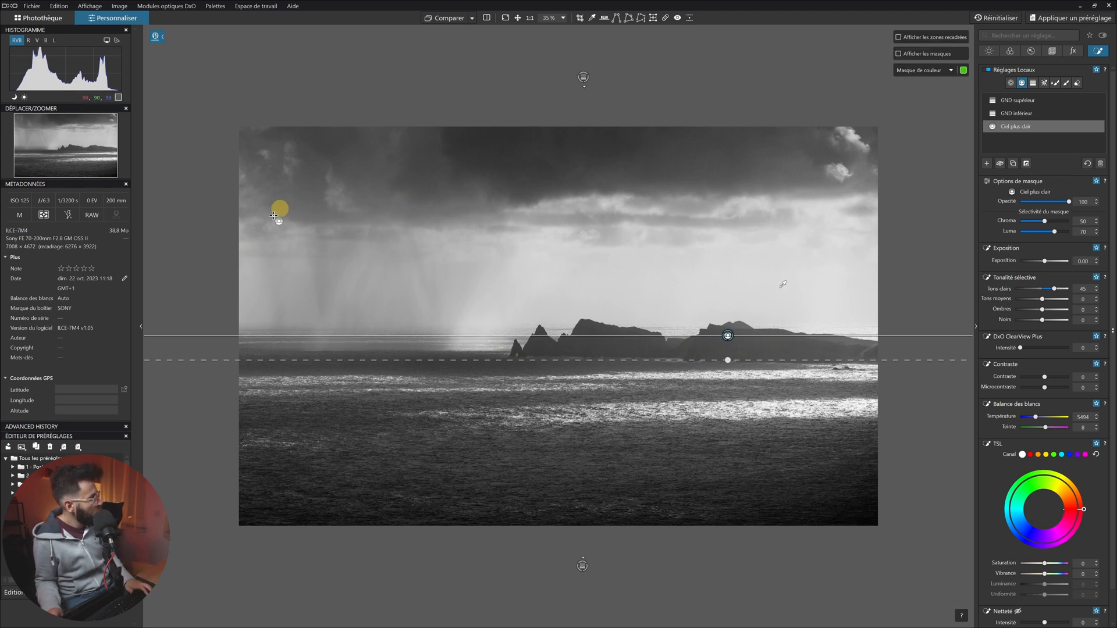
mouse_move(1058, 122)
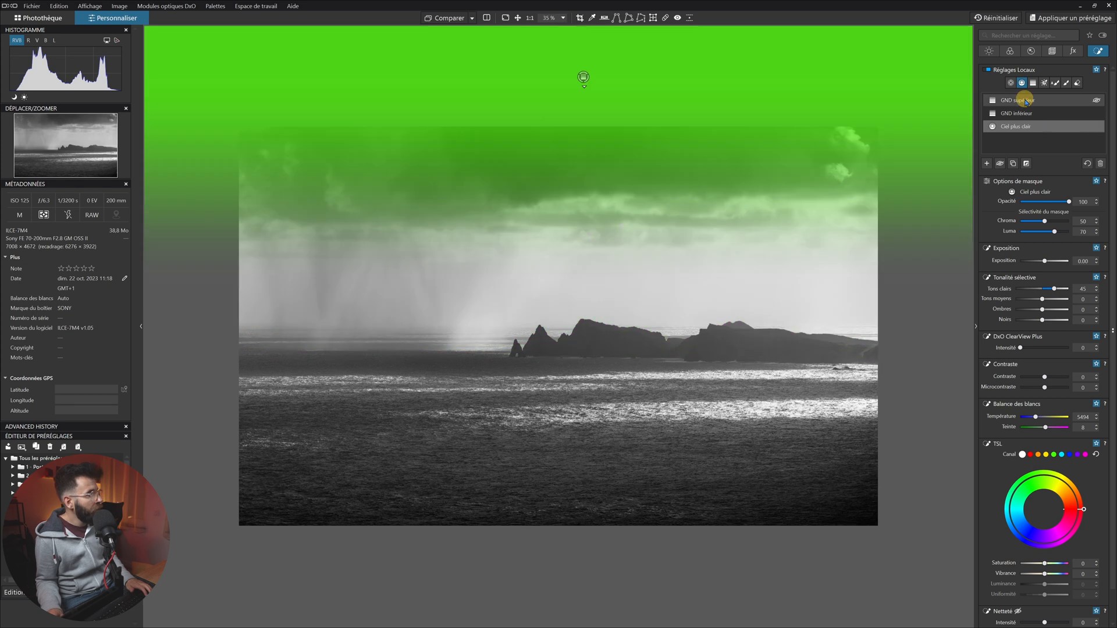
left_click(1010, 82)
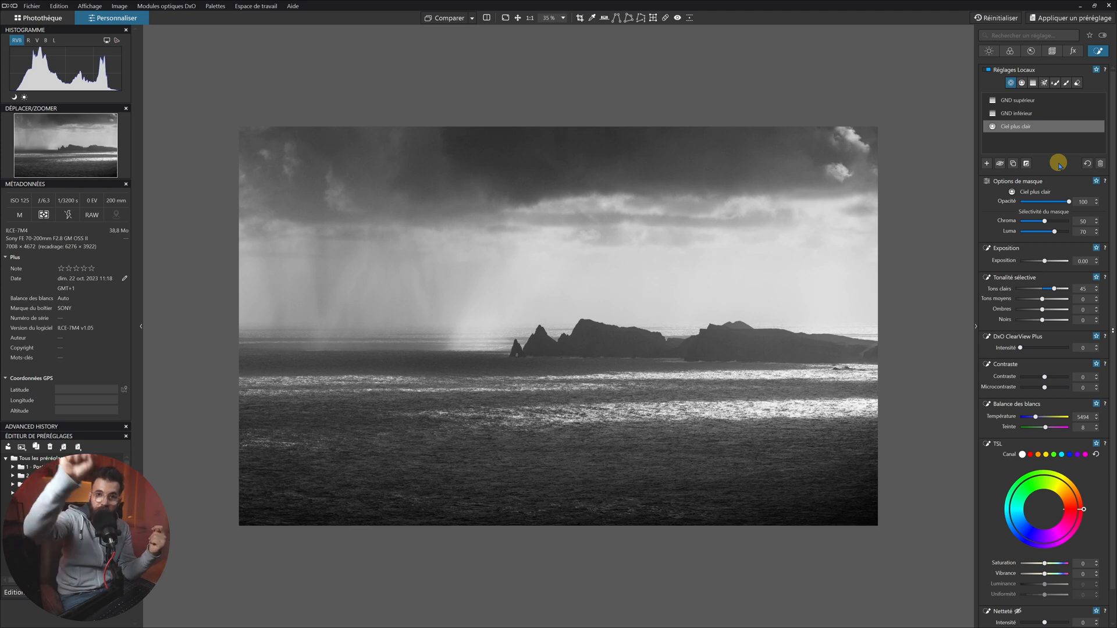
mouse_move(785, 267)
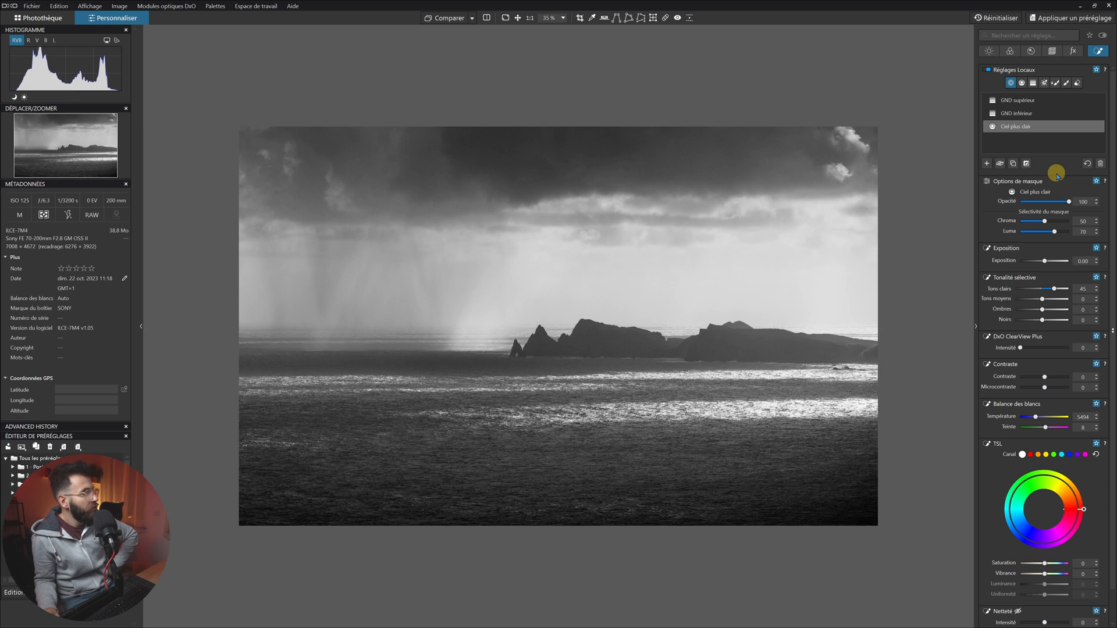
Paint a soft-edged brush mask over the rain curtain and clouds in the left part of the sky, down to the horizon
left_click(1066, 82)
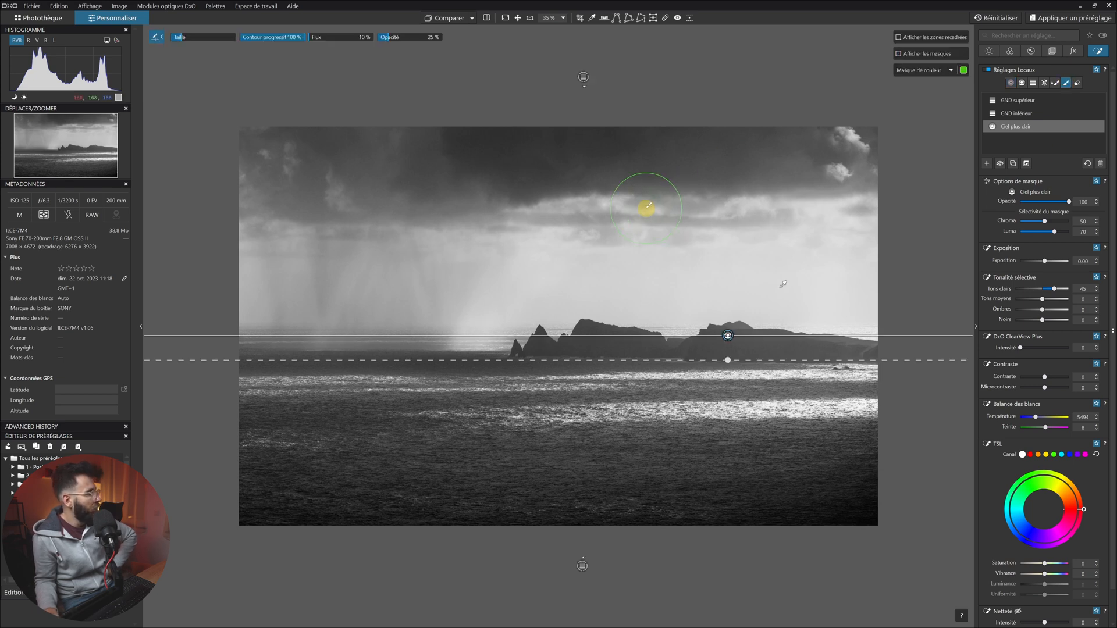
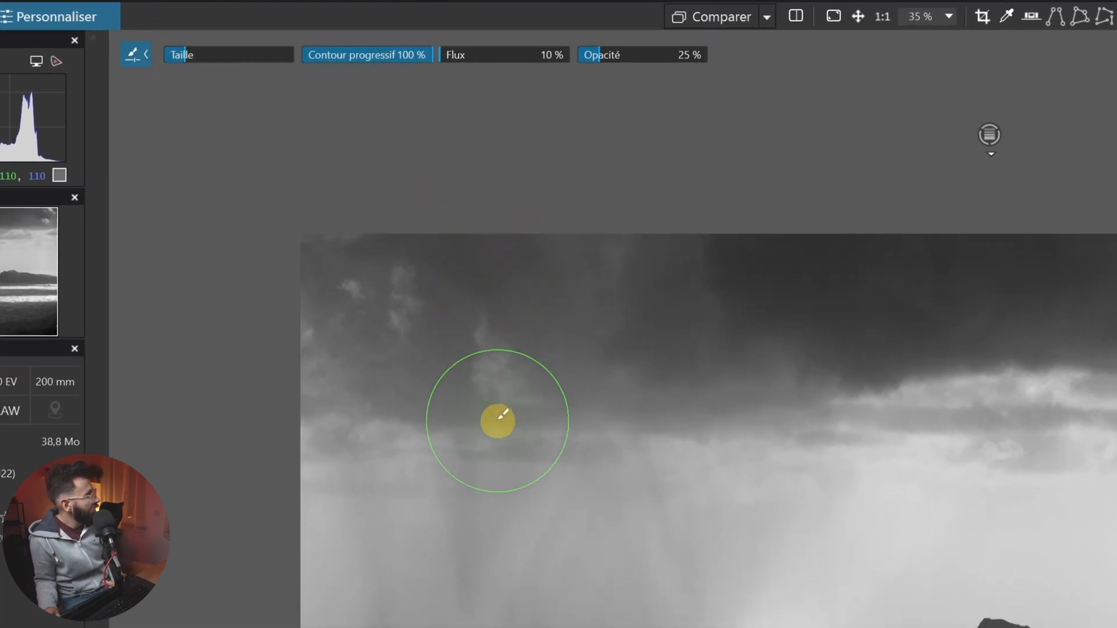
scroll(548, 505, "up", 2)
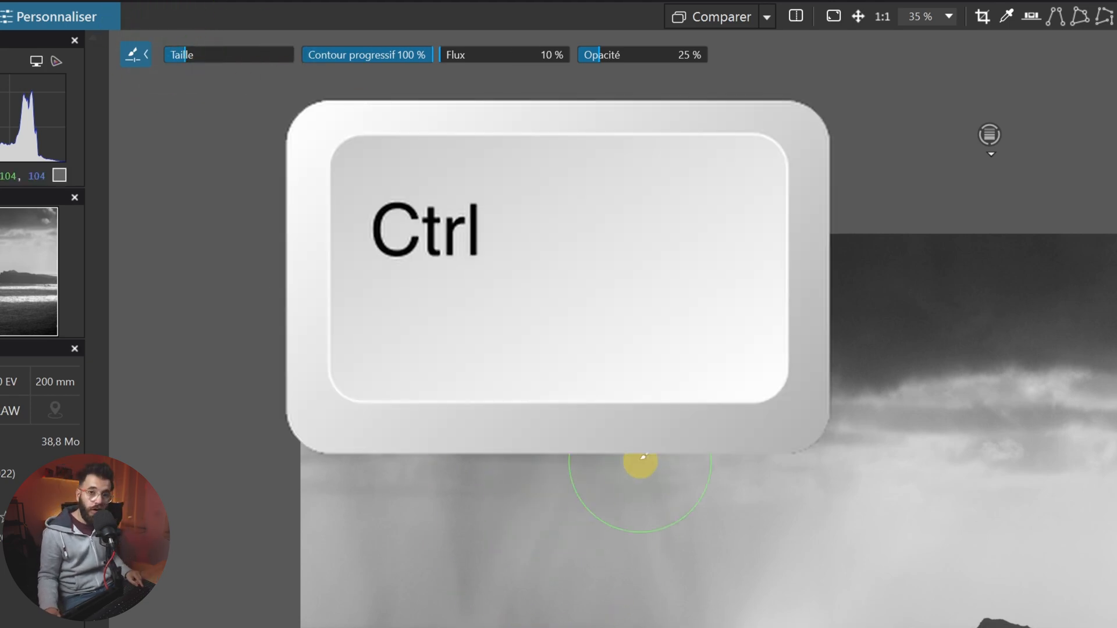
scroll(666, 522, "up", 3)
scroll(667, 519, "down", 3)
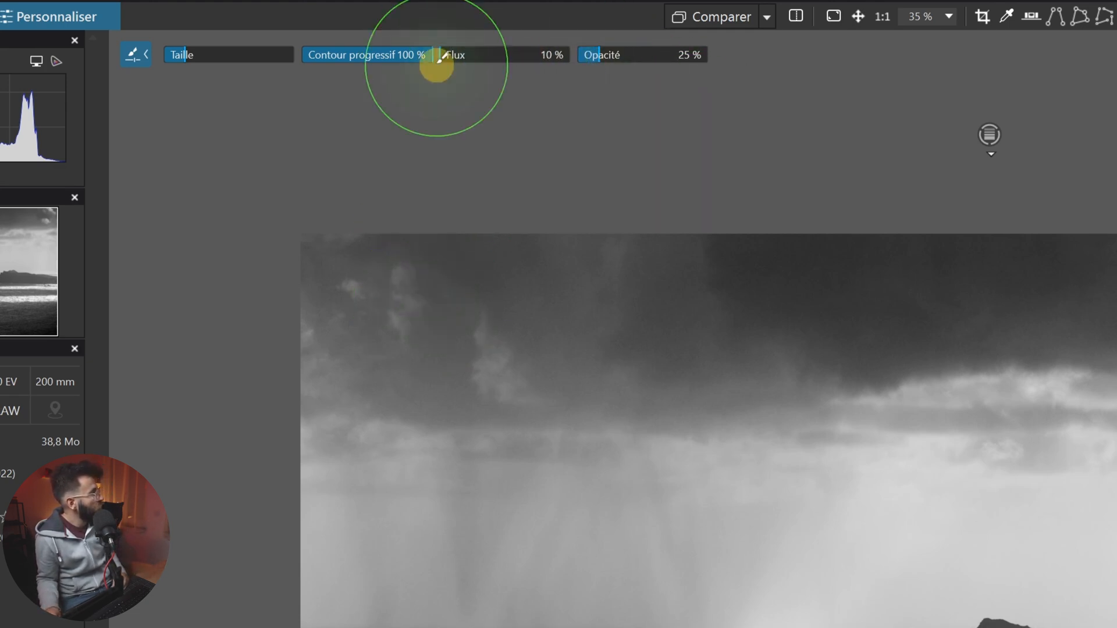
left_click_drag(442, 55, 413, 67)
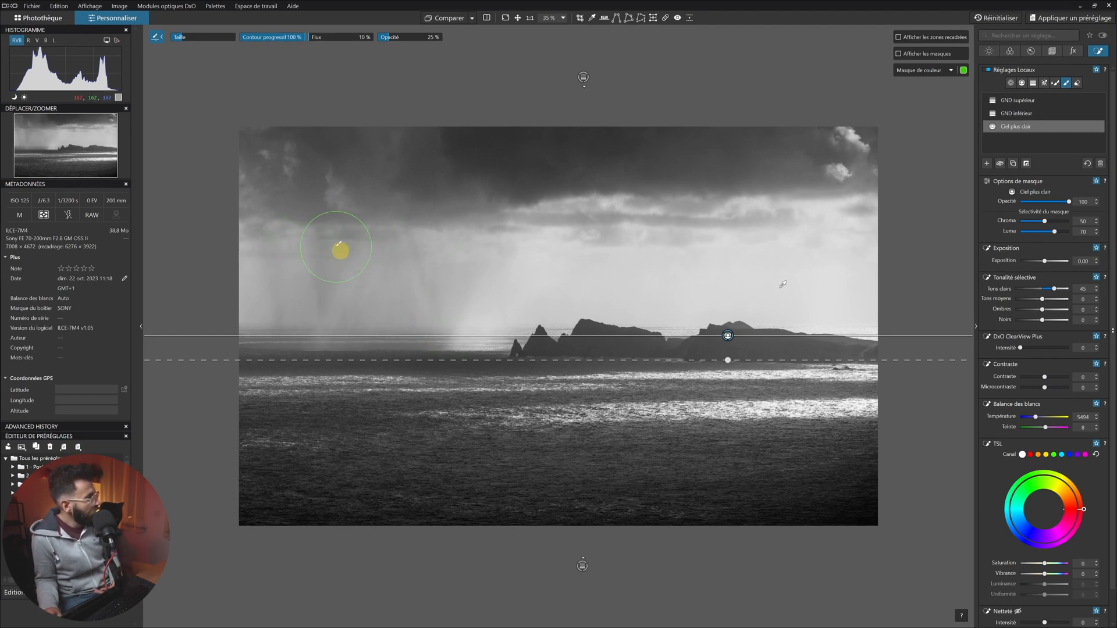
mouse_move(282, 230)
left_mouse_down()
mouse_move(389, 244)
mouse_move(481, 233)
mouse_move(458, 247)
mouse_move(484, 246)
mouse_move(439, 323)
mouse_move(448, 318)
mouse_move(405, 326)
mouse_move(438, 335)
mouse_move(342, 326)
mouse_move(437, 301)
mouse_move(404, 268)
mouse_move(305, 286)
mouse_move(347, 326)
mouse_move(475, 326)
mouse_move(445, 337)
mouse_move(494, 263)
mouse_move(465, 275)
mouse_move(482, 247)
mouse_move(351, 245)
mouse_move(363, 299)
mouse_move(297, 341)
mouse_move(322, 266)
mouse_move(297, 248)
mouse_move(307, 309)
mouse_move(281, 261)
mouse_move(271, 276)
mouse_move(276, 319)
mouse_move(296, 337)
mouse_move(253, 292)
mouse_move(244, 237)
mouse_move(284, 243)
mouse_move(282, 207)
mouse_move(368, 204)
mouse_move(288, 185)
mouse_move(351, 189)
mouse_move(260, 151)
mouse_move(361, 164)
mouse_move(294, 147)
mouse_move(356, 147)
mouse_move(399, 178)
mouse_move(441, 232)
mouse_move(245, 236)
mouse_move(284, 195)
mouse_move(254, 199)
mouse_move(255, 140)
mouse_move(373, 221)
mouse_move(358, 174)
mouse_move(467, 237)
mouse_move(423, 309)
mouse_move(439, 338)
mouse_move(460, 320)
mouse_move(297, 335)
mouse_move(269, 319)
left_mouse_up()
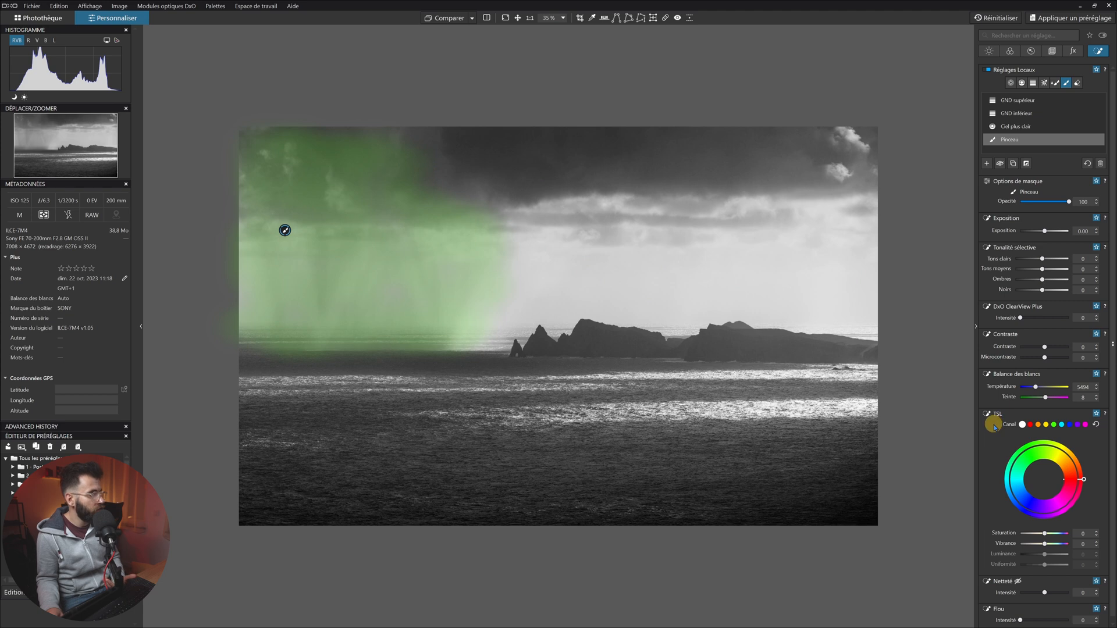
Set the brush mask's ClearView Plus intensity to 72 and compare the photo with and without this correction
left_click(1020, 318)
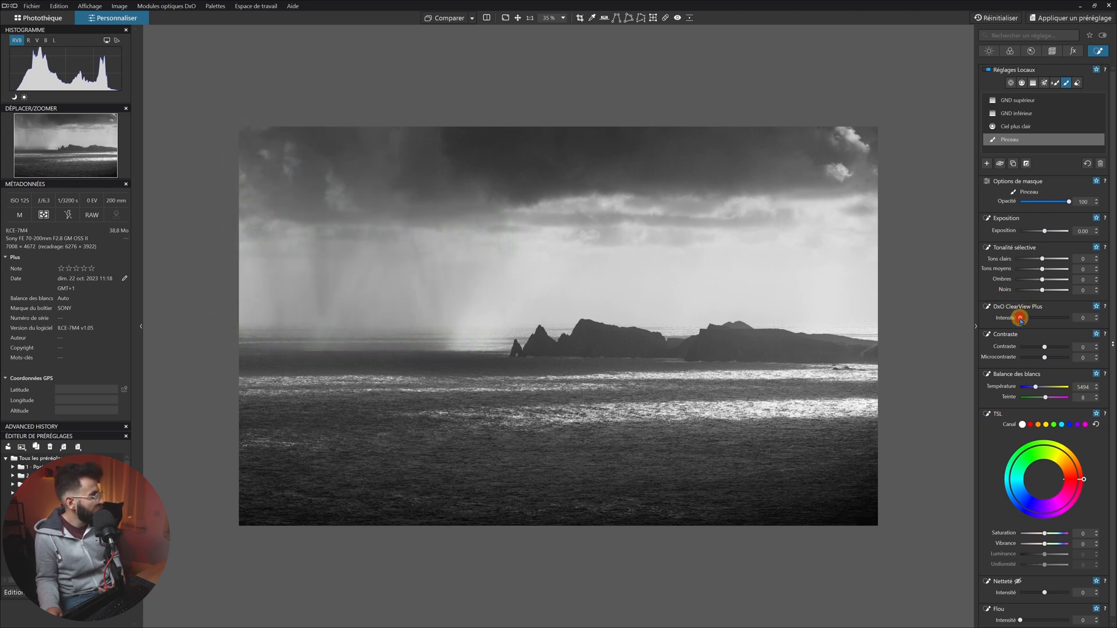
left_click_drag(1021, 320, 1056, 320)
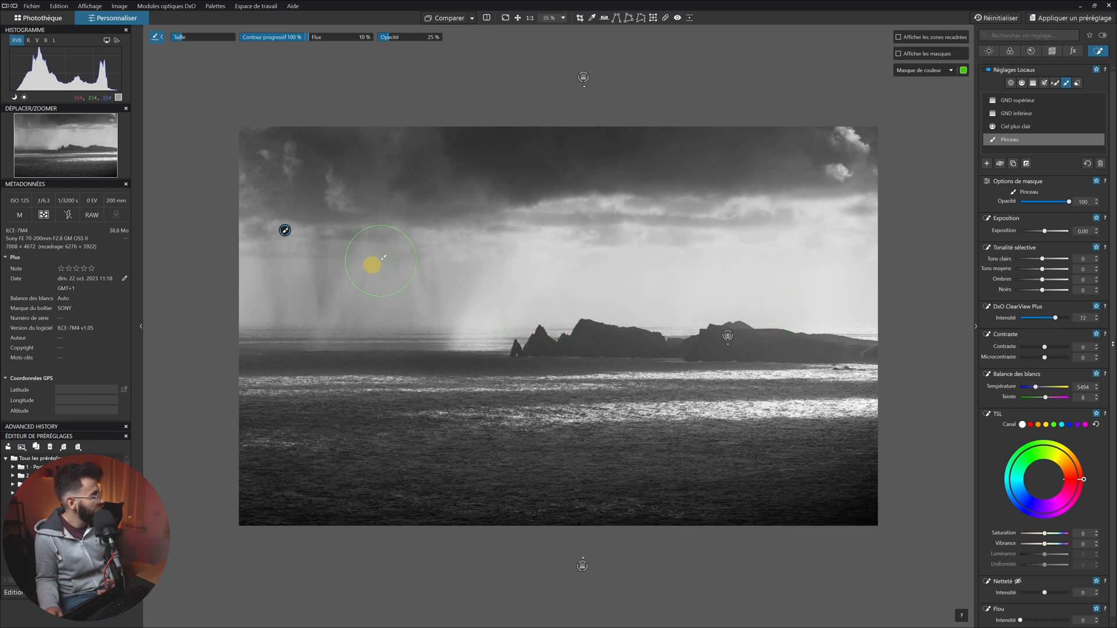
left_click(1095, 140)
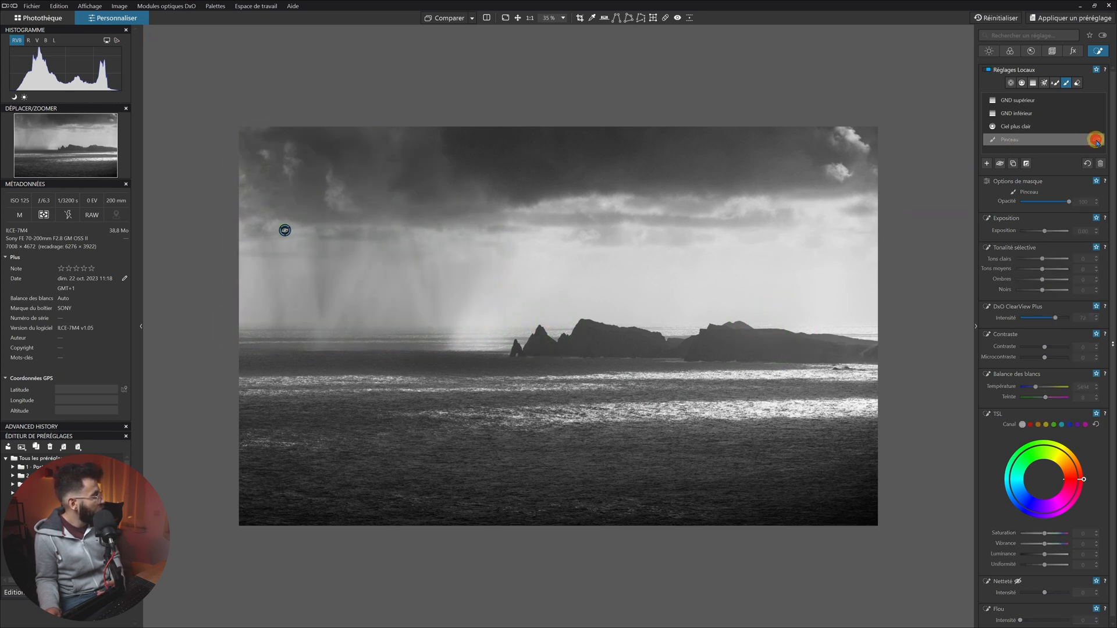
left_click(1096, 141)
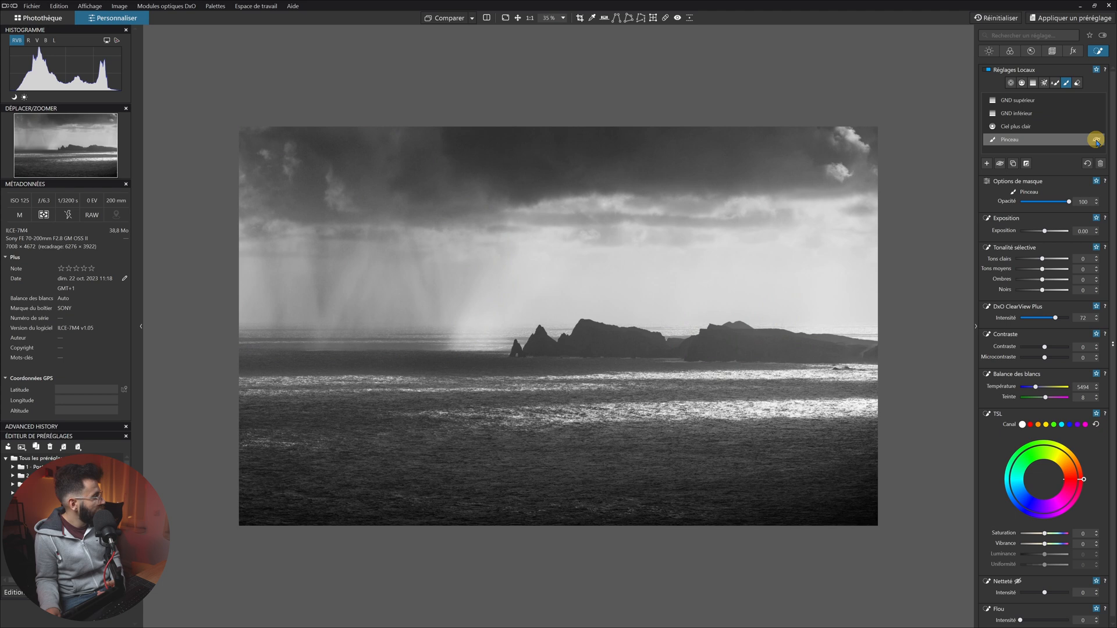
left_click(1096, 141)
left_click(1096, 141)
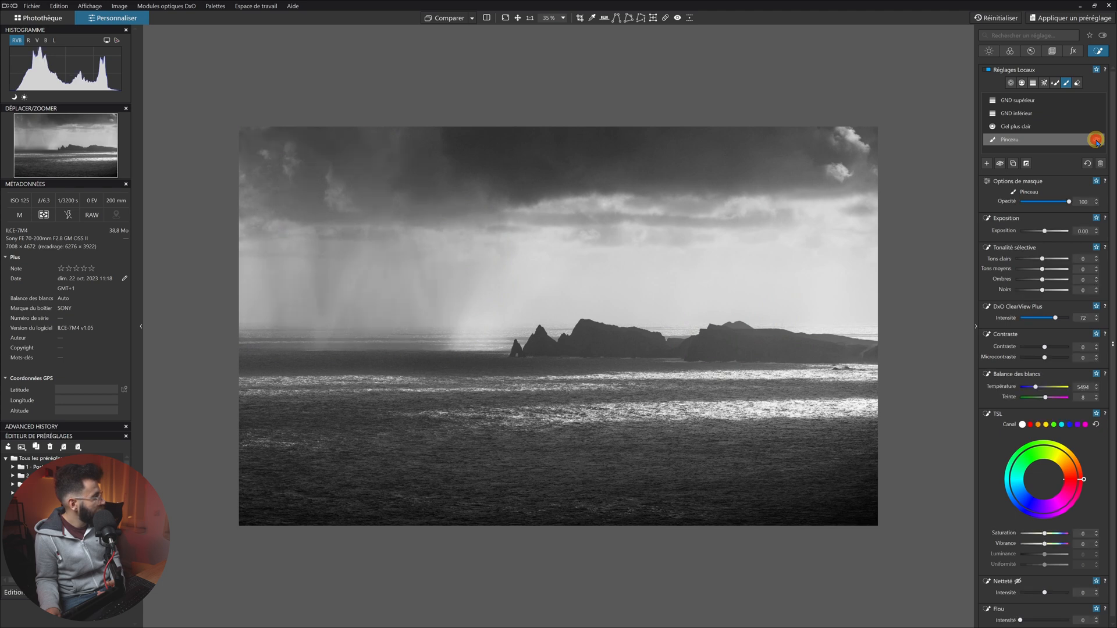
left_click(1096, 140)
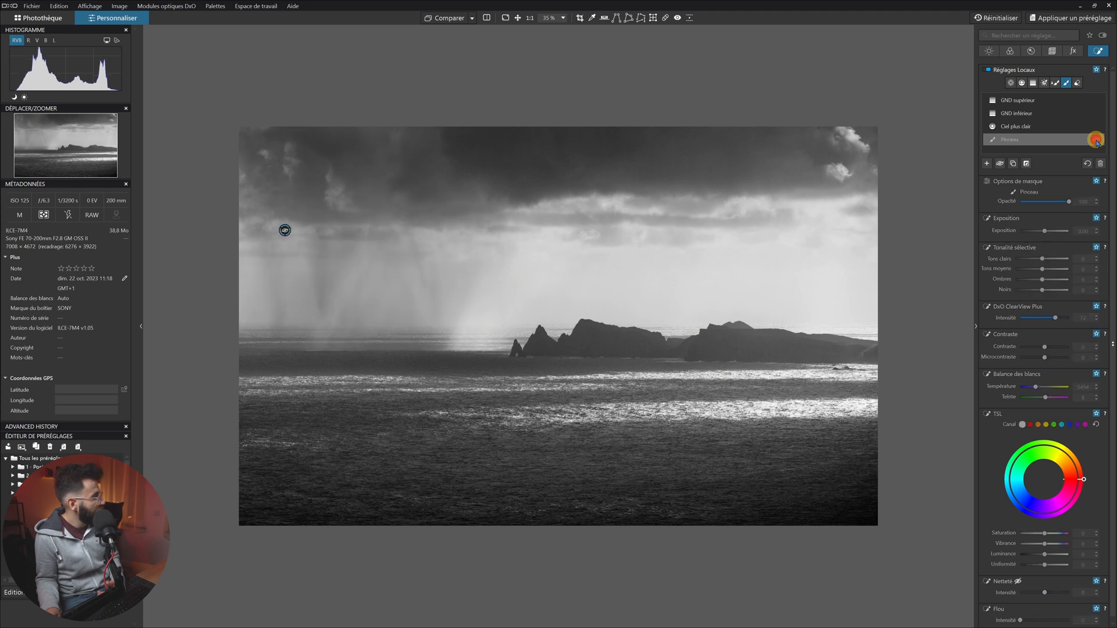
left_click(1091, 140)
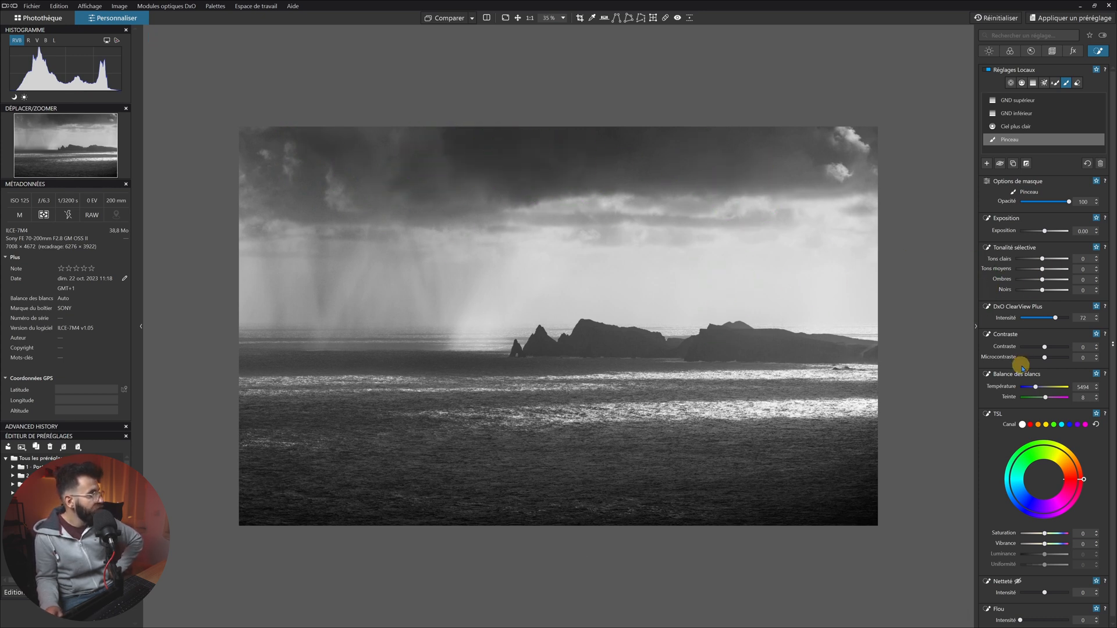
Set the brush mask's contrast to 16 and its highlights to 59
left_click_drag(1045, 347, 1050, 349)
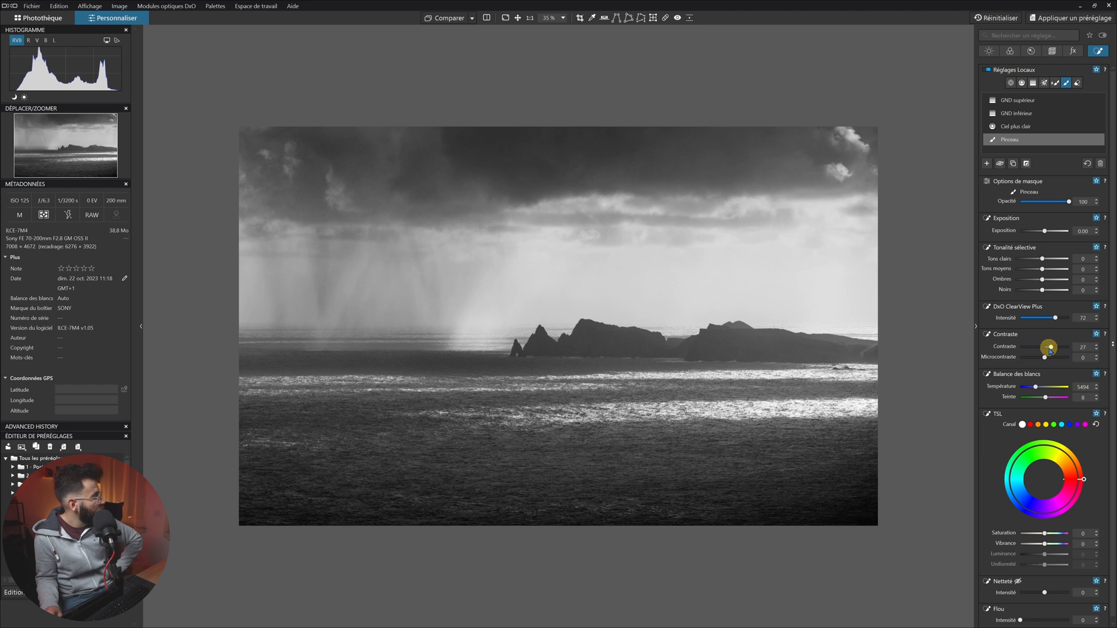
left_click_drag(1050, 350, 1048, 348)
left_click(1042, 259)
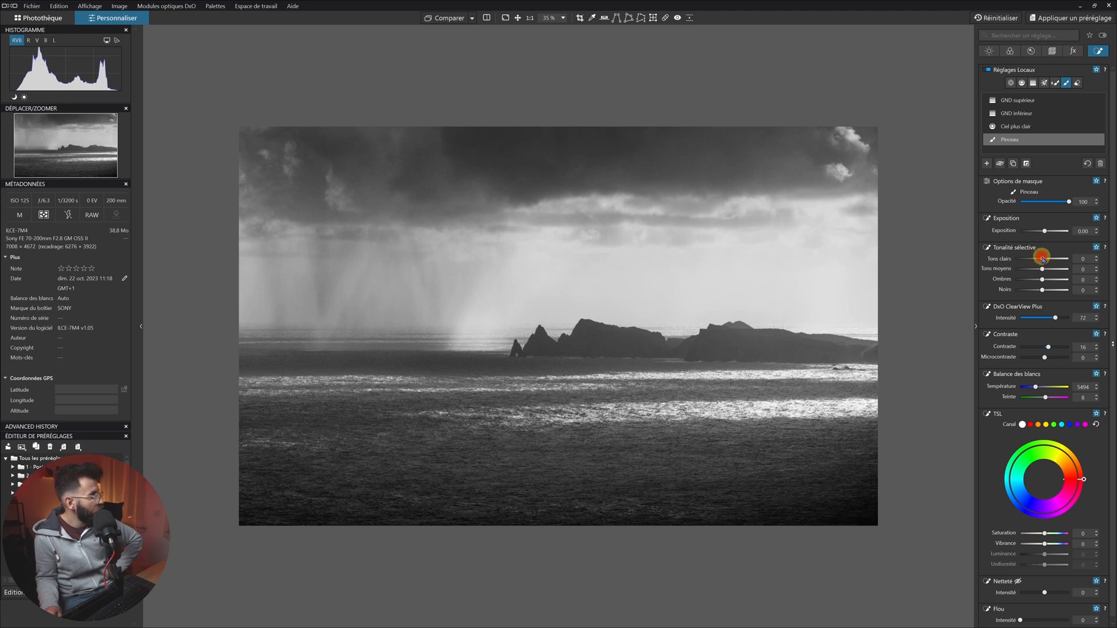
left_click_drag(1042, 259, 1058, 263)
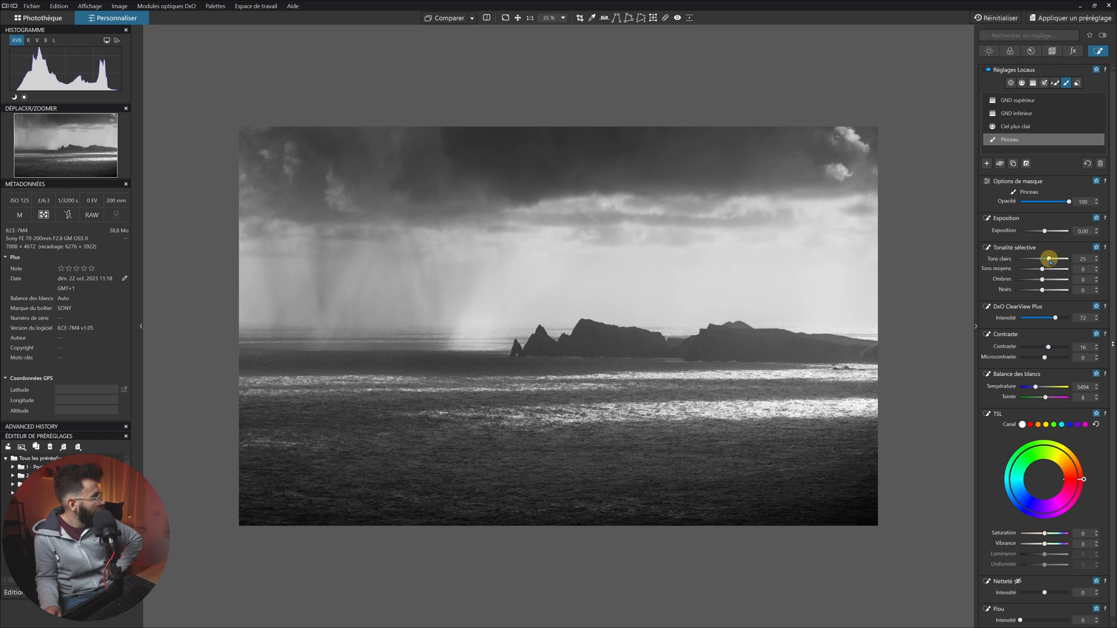
mouse_move(1050, 261)
left_mouse_down()
mouse_move(1038, 290)
mouse_move(1056, 263)
left_mouse_up()
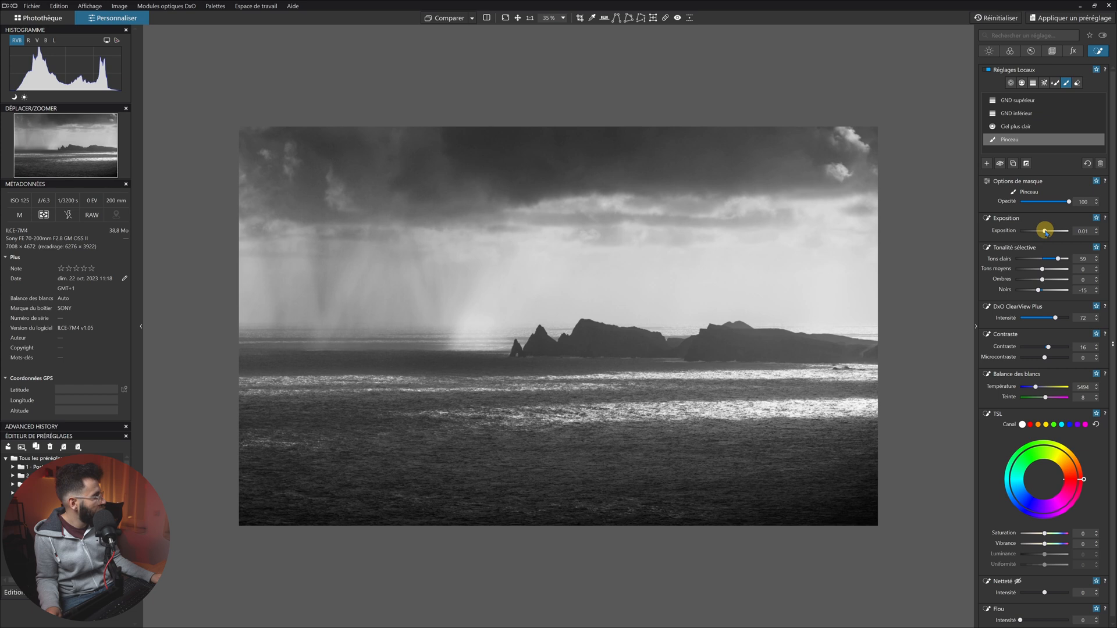
Set the brush mask's exposure to -0.23 and inspect the effect on the rain curtain up close and in the whole photo
left_click_drag(1045, 232, 1047, 232)
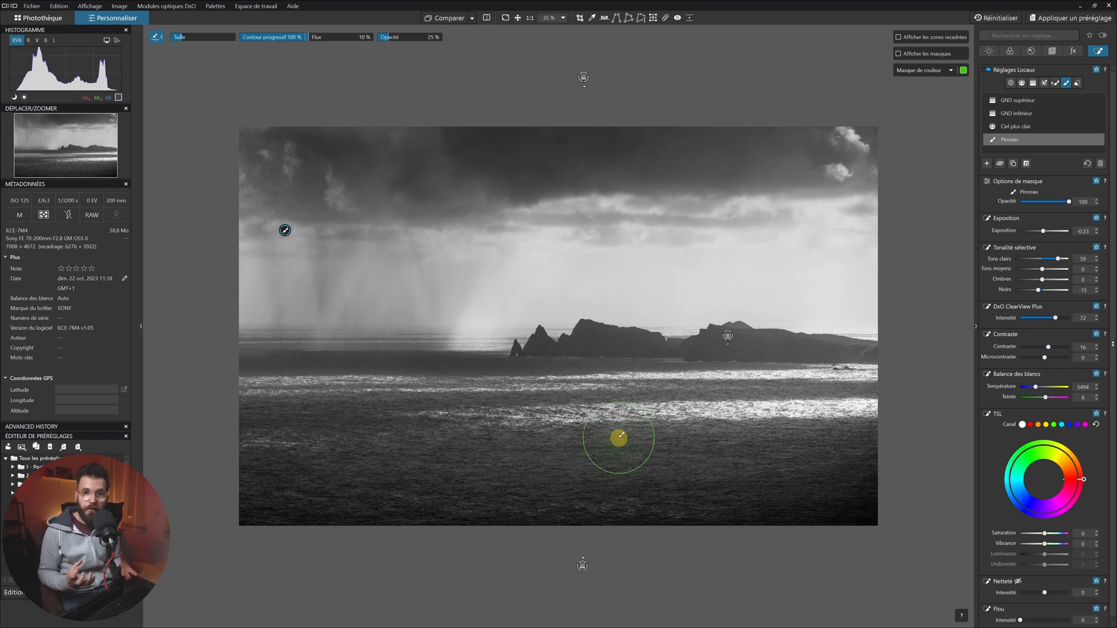
scroll(369, 174, "up", 4)
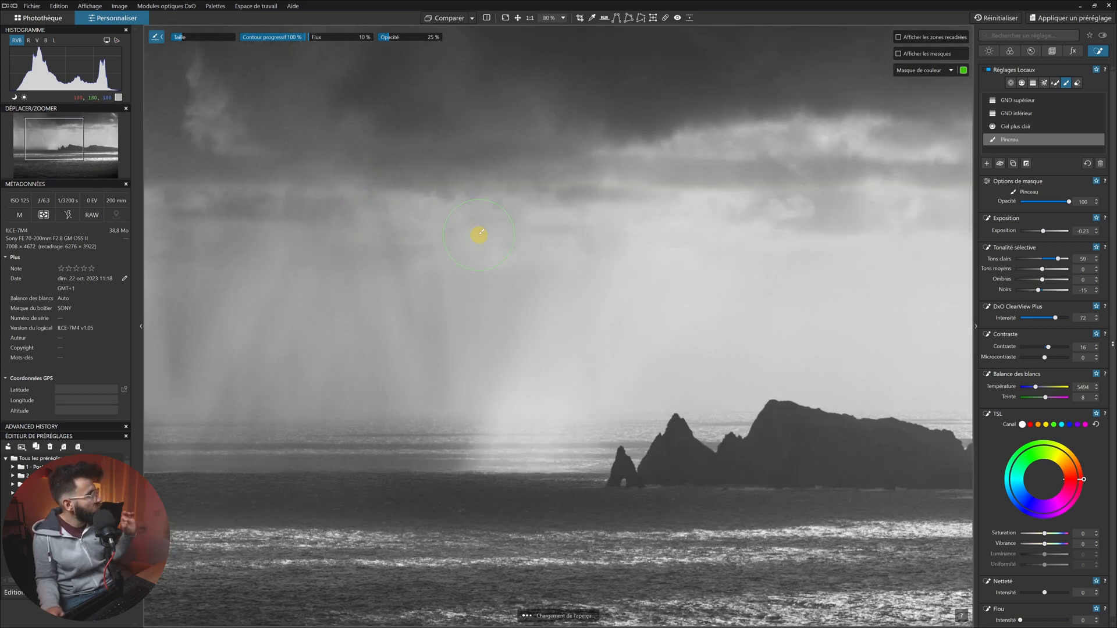
scroll(479, 233, "down", 4)
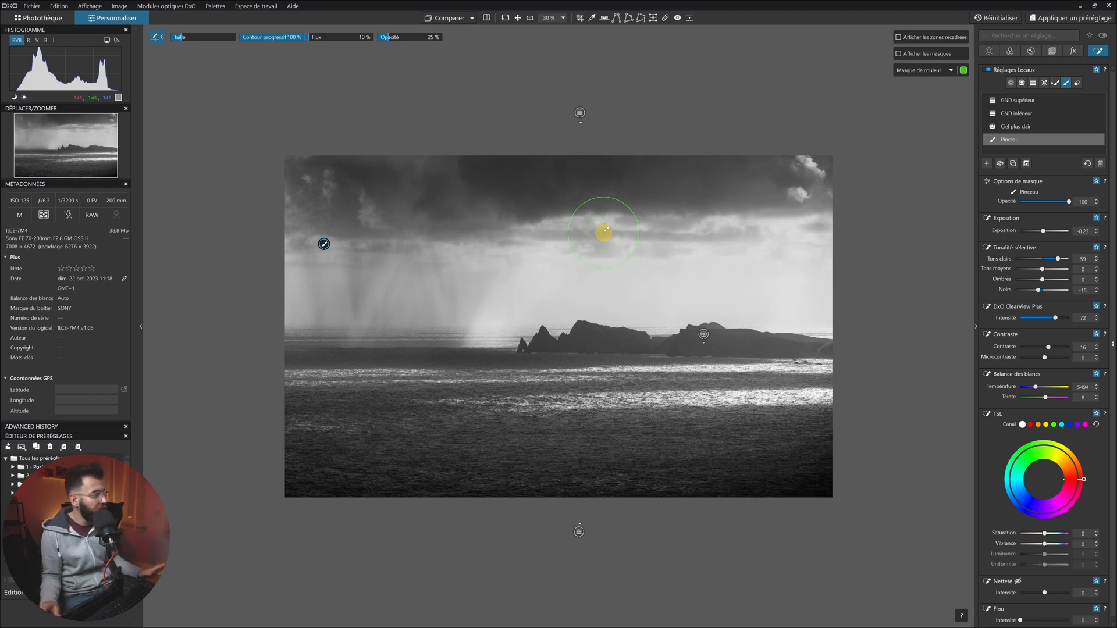
scroll(455, 292, "up", 1)
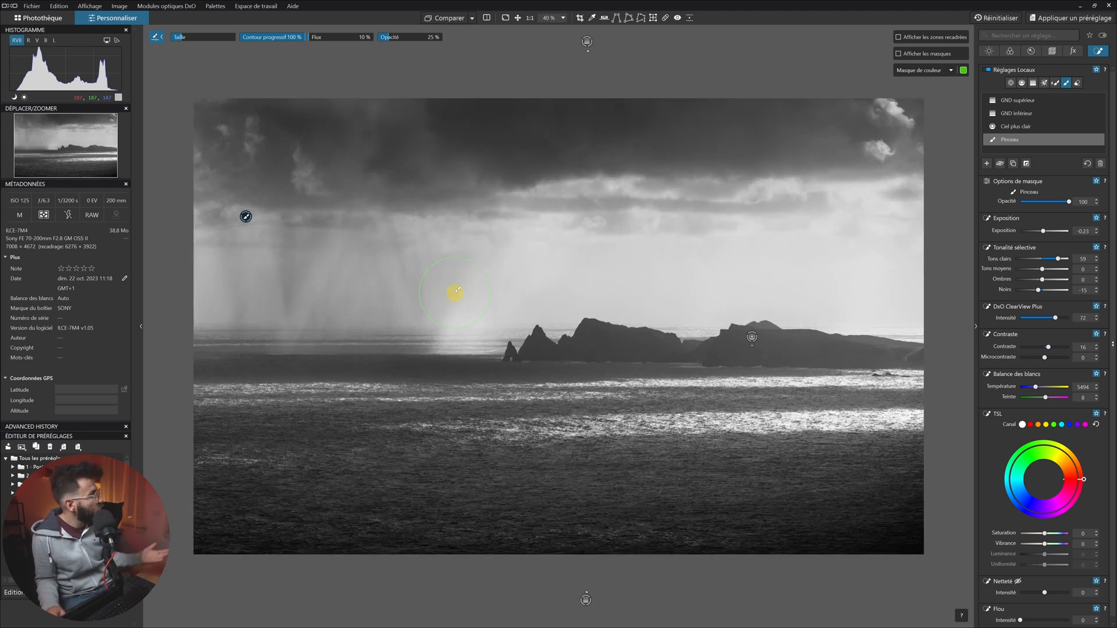
scroll(527, 356, "down", 1)
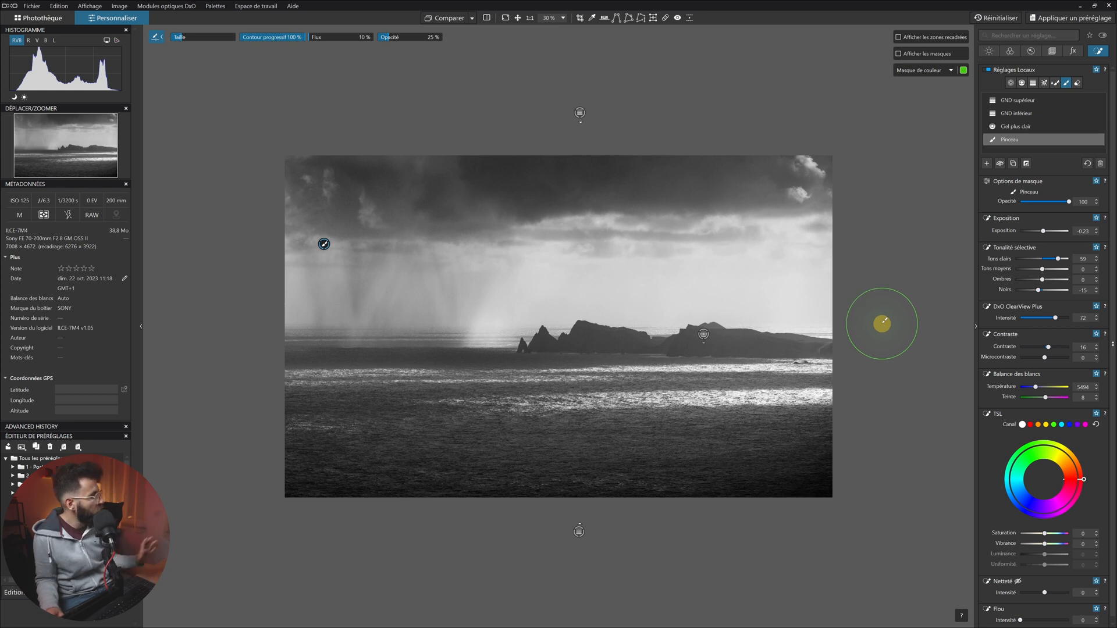
scroll(691, 356, "up", 1)
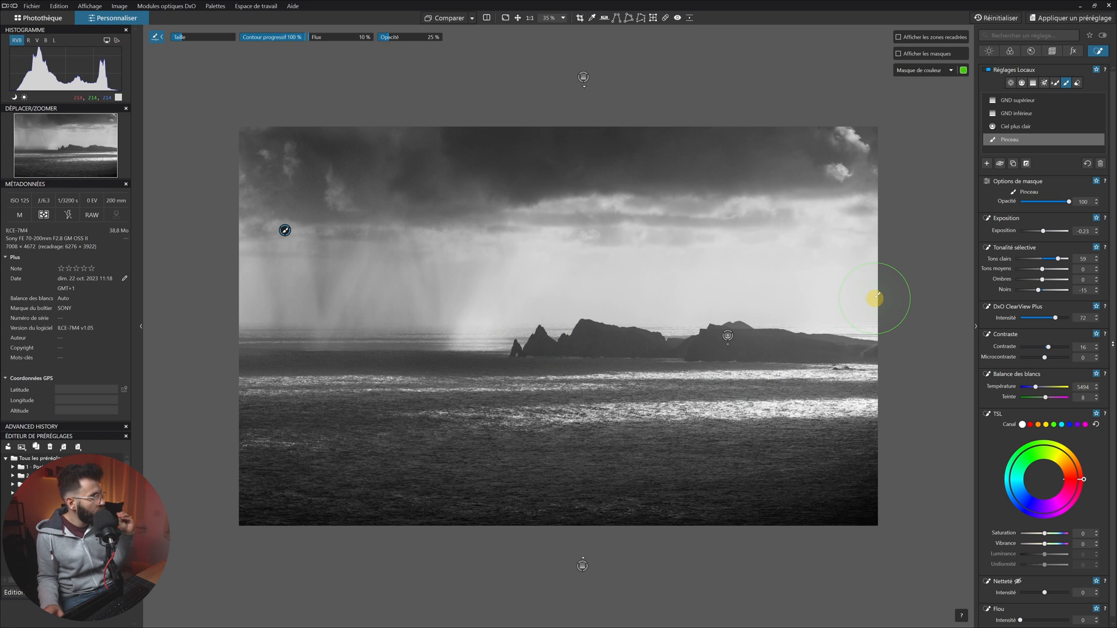
Rename the brush mask as "Pluie plus intense"
left_click(1015, 141)
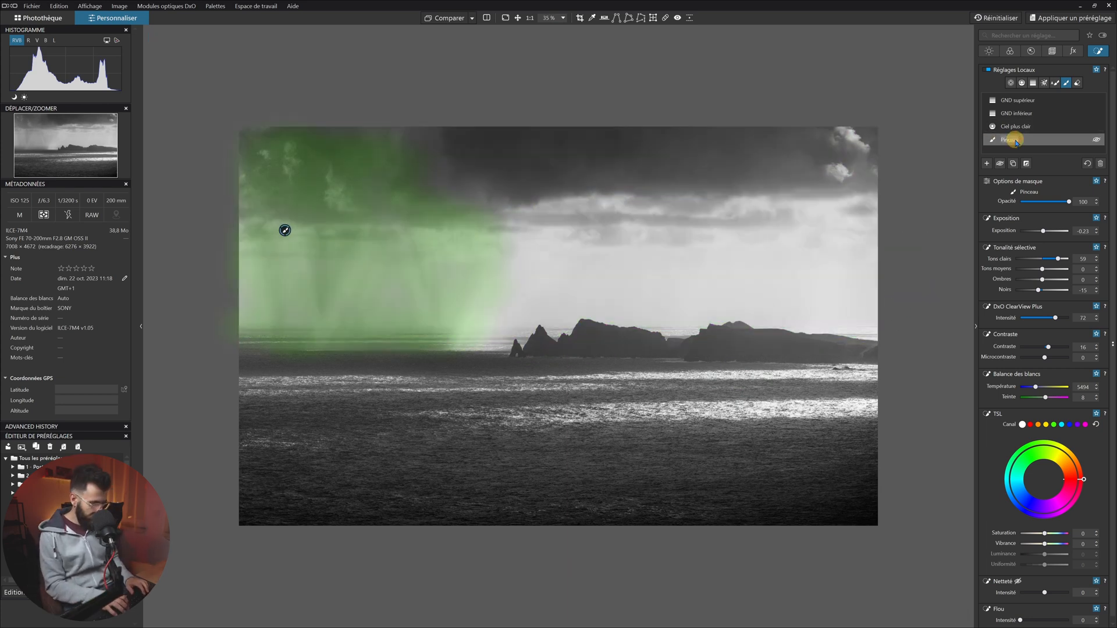
double_click(1015, 140)
type("Pluie pl")
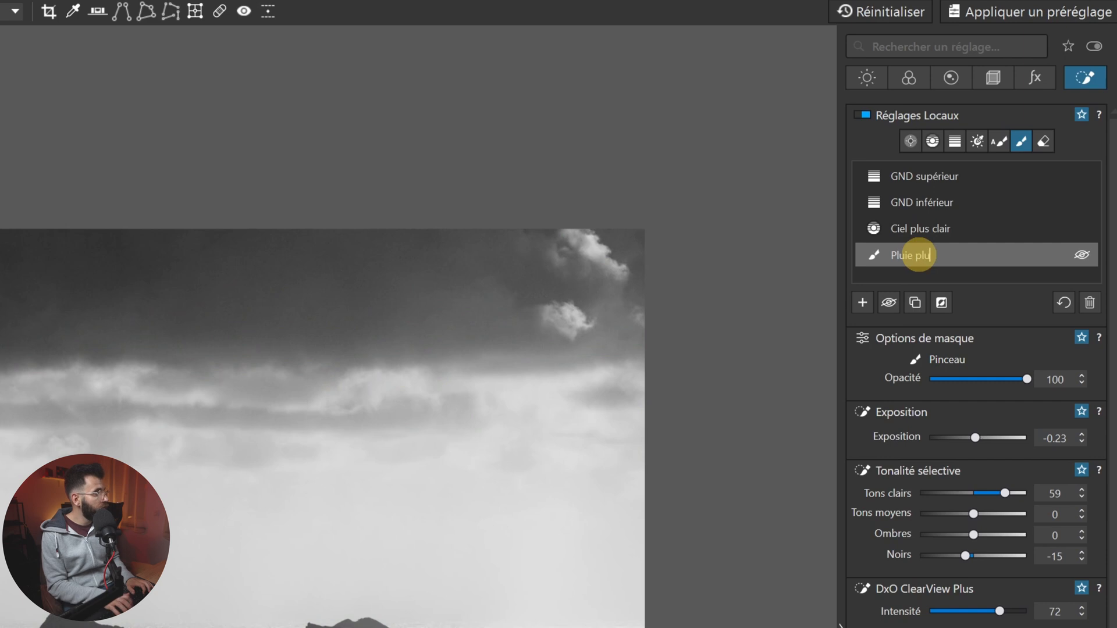
type("us intense")
key("Return")
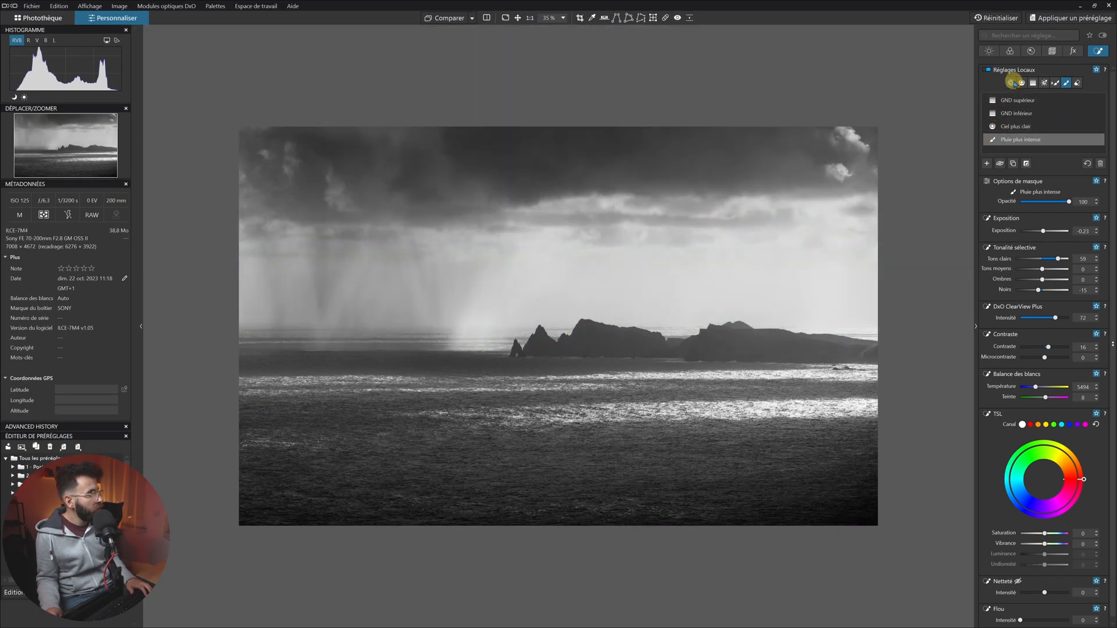
Create a new control point mask with a small radius, centred on the small pierced rock at the left end of the islands
left_click(1011, 84)
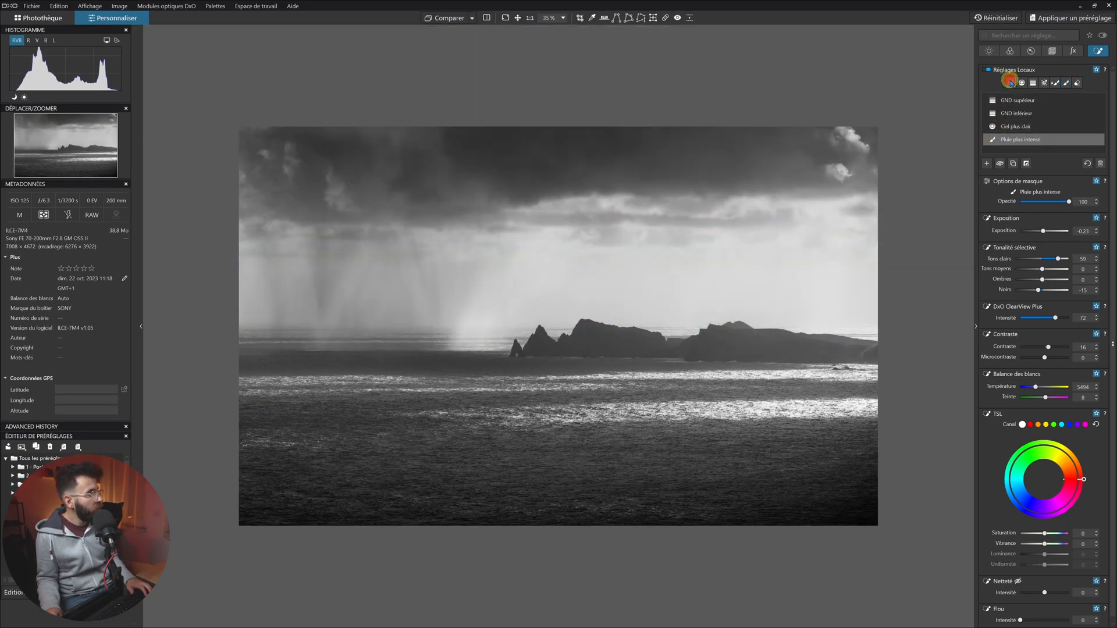
left_click(986, 164)
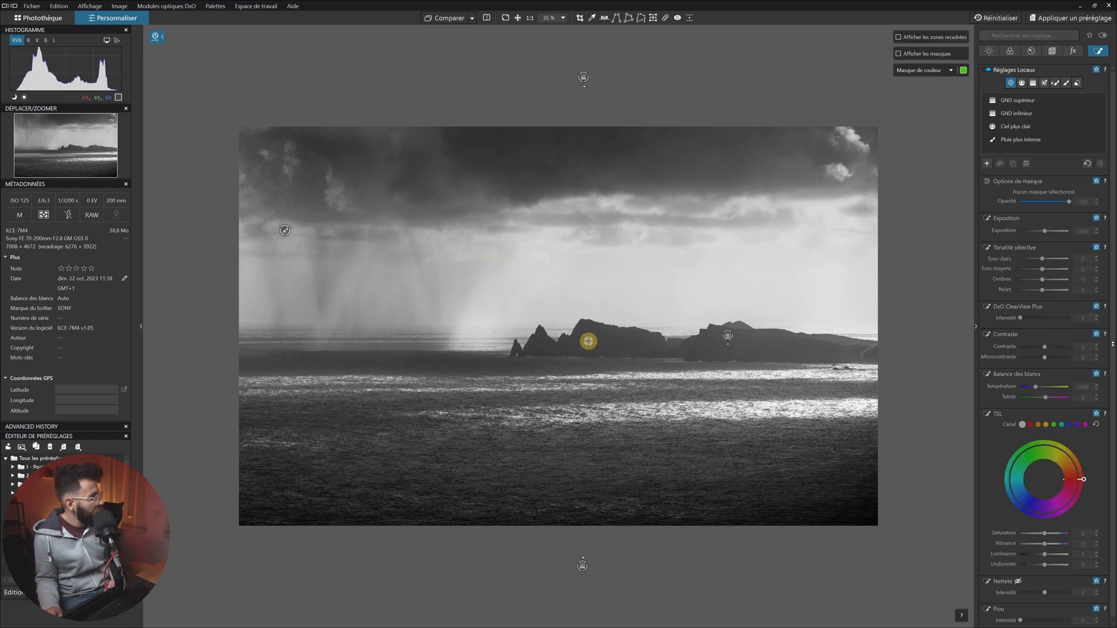
left_click(587, 342)
left_click_drag(616, 366, 604, 361)
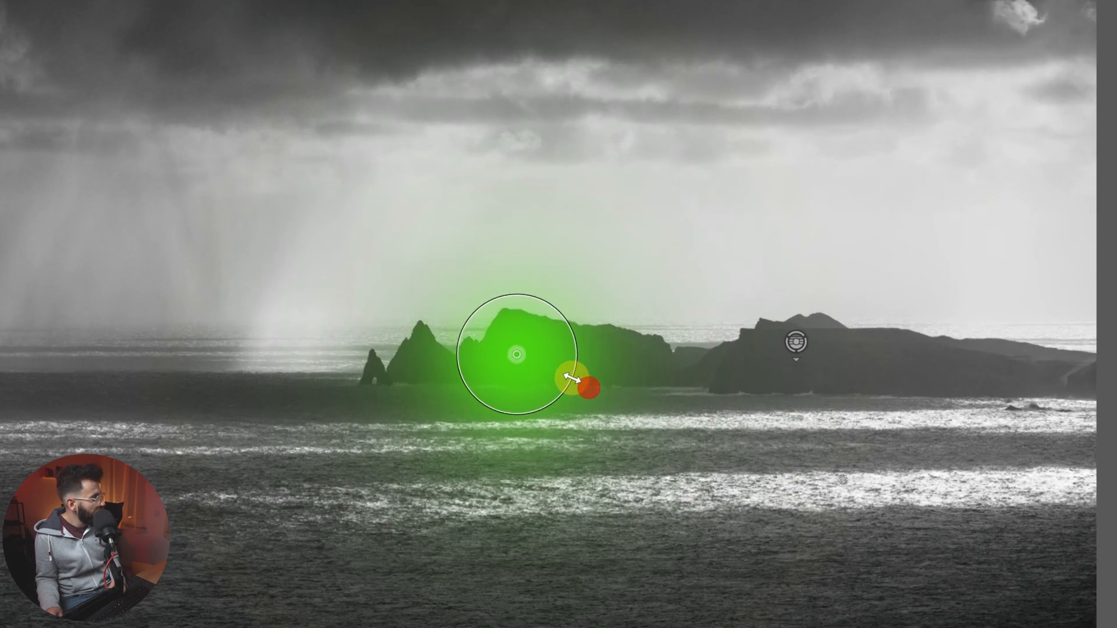
left_click_drag(516, 355, 374, 367)
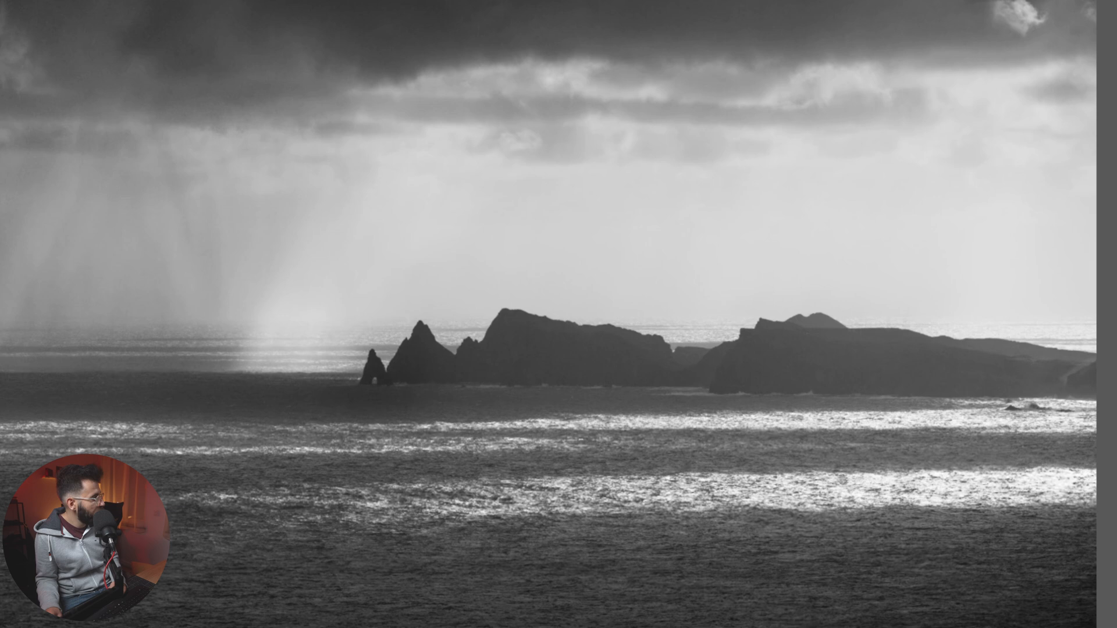
left_click(374, 370)
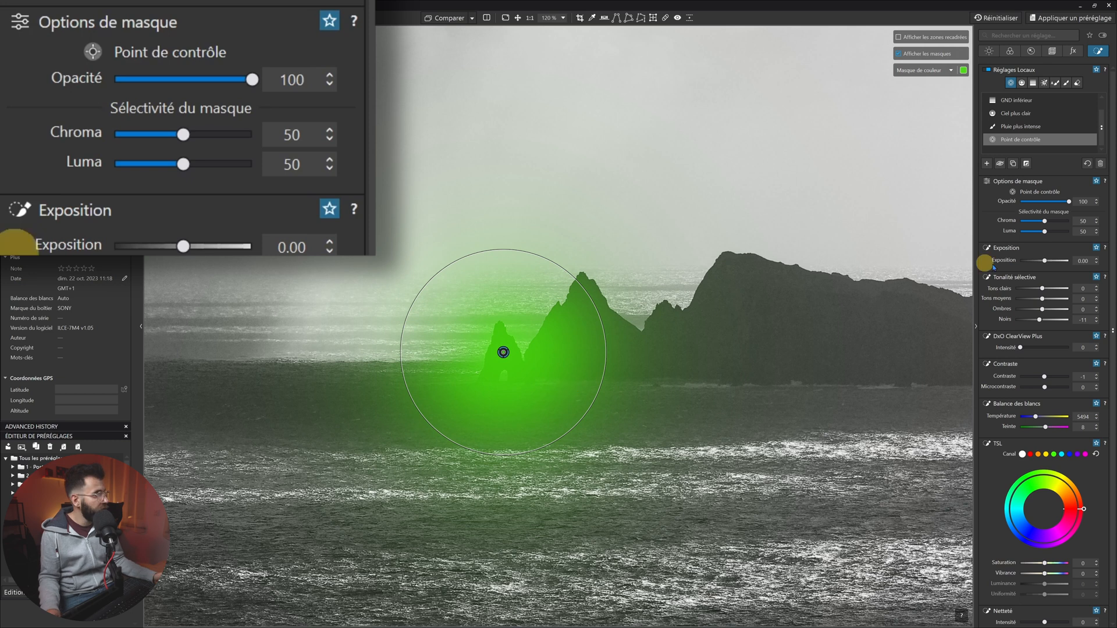
Set the control point mask's luma selectivity to 87 and move the point up towards the small rock's tip
left_click_drag(1044, 231, 1060, 234)
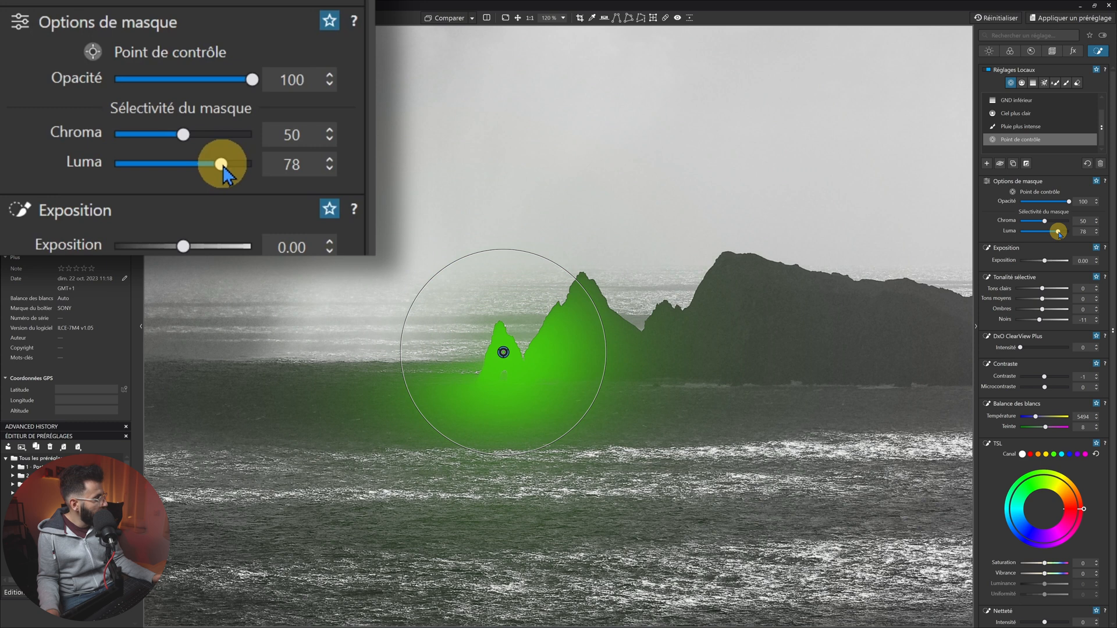
left_click_drag(1058, 234, 1063, 232)
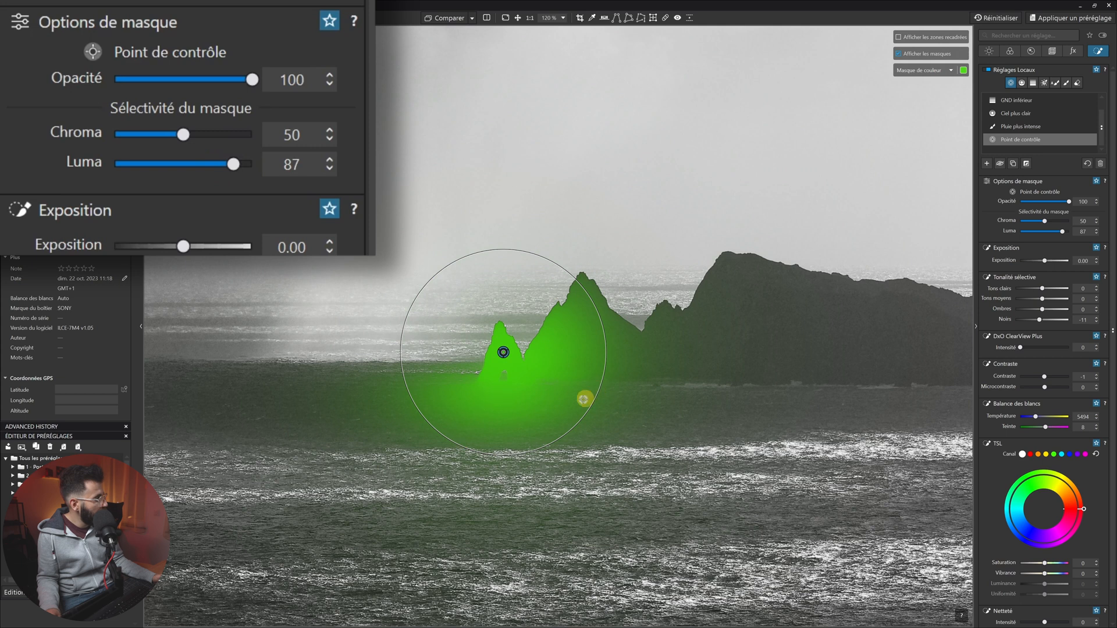
left_click_drag(504, 352, 500, 334)
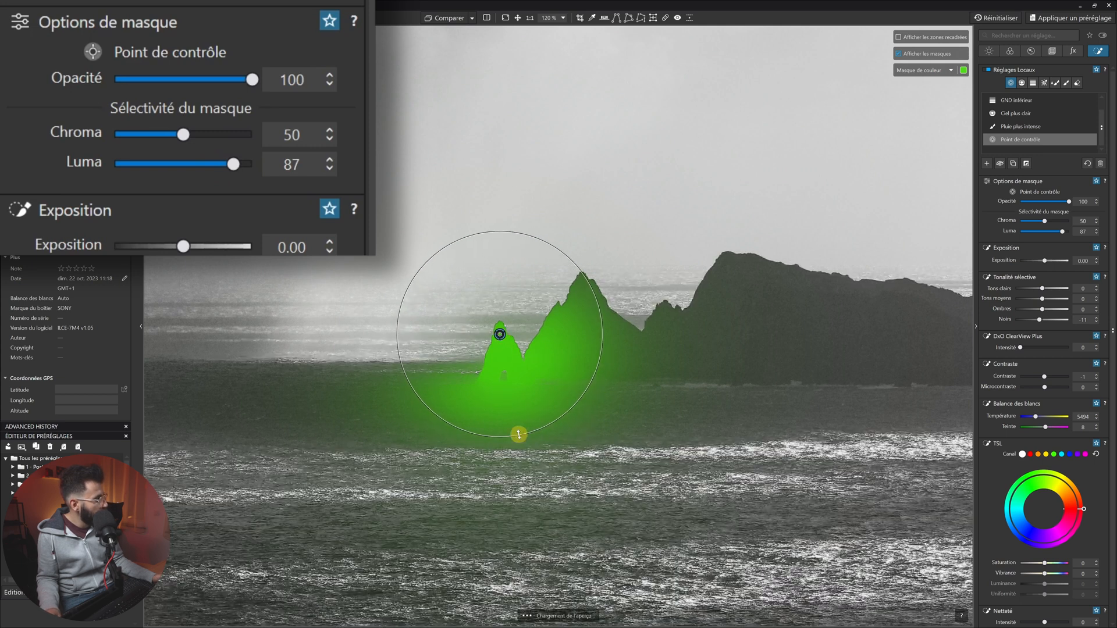
Extend the mask with control points on the pointed peak, the main island, the low saddle and the near end of the right-hand island
left_click(590, 317)
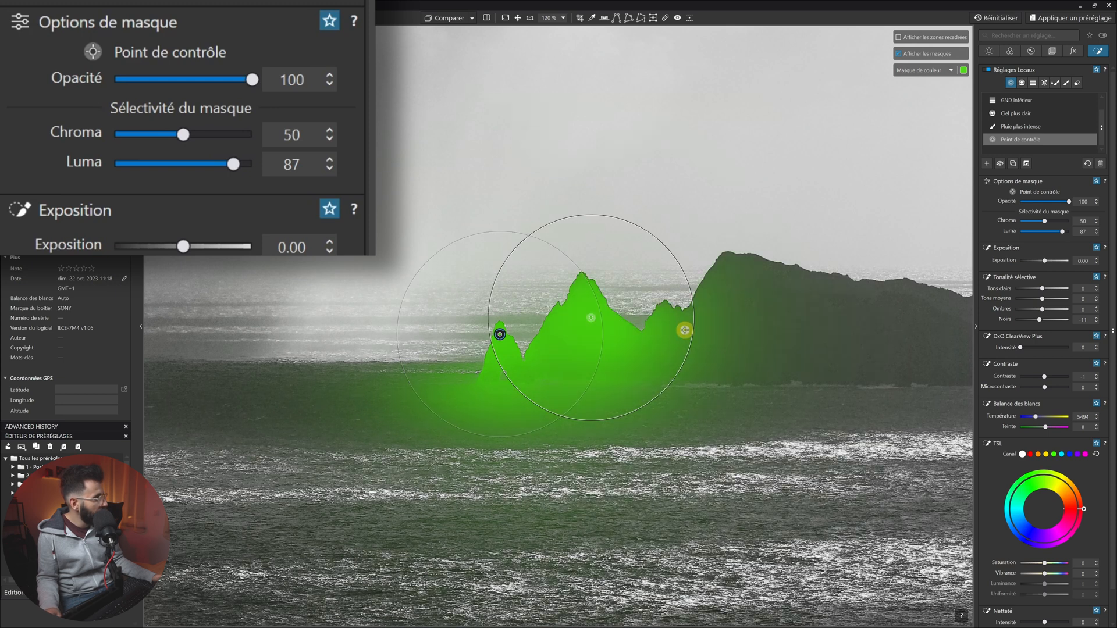
left_click(715, 329)
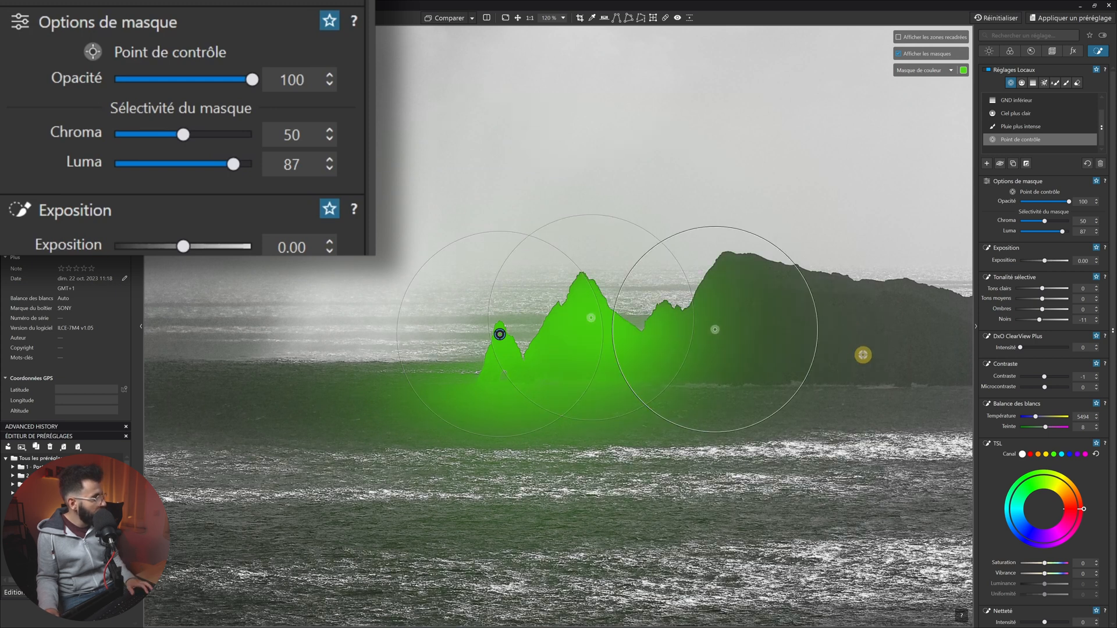
left_click(896, 352)
left_click_drag(873, 353, 508, 352)
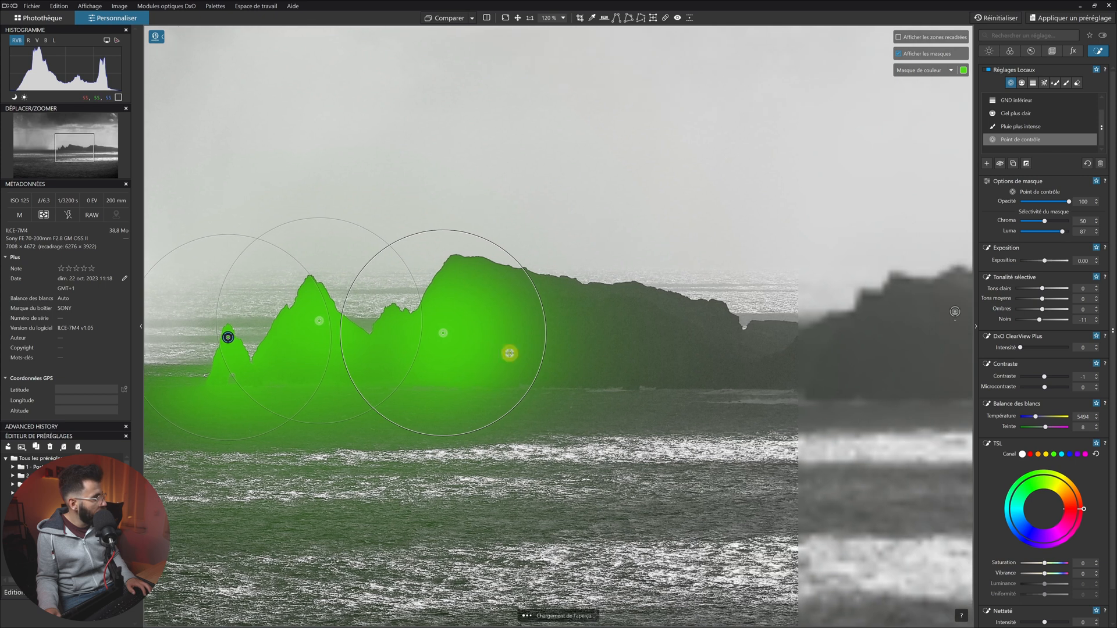
left_click(619, 327)
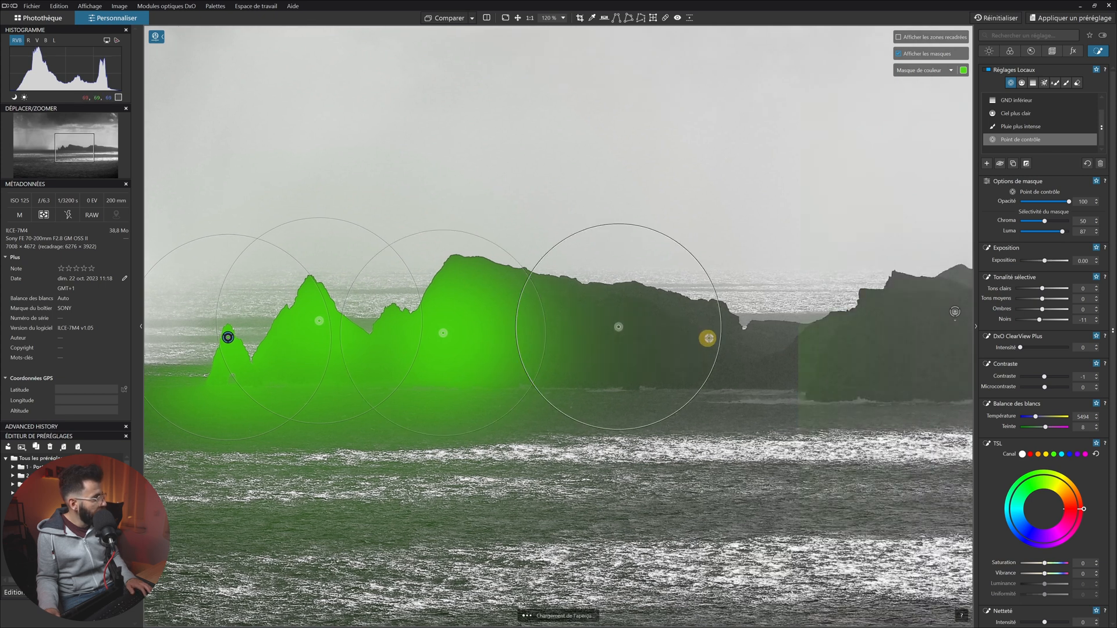
left_click(770, 348)
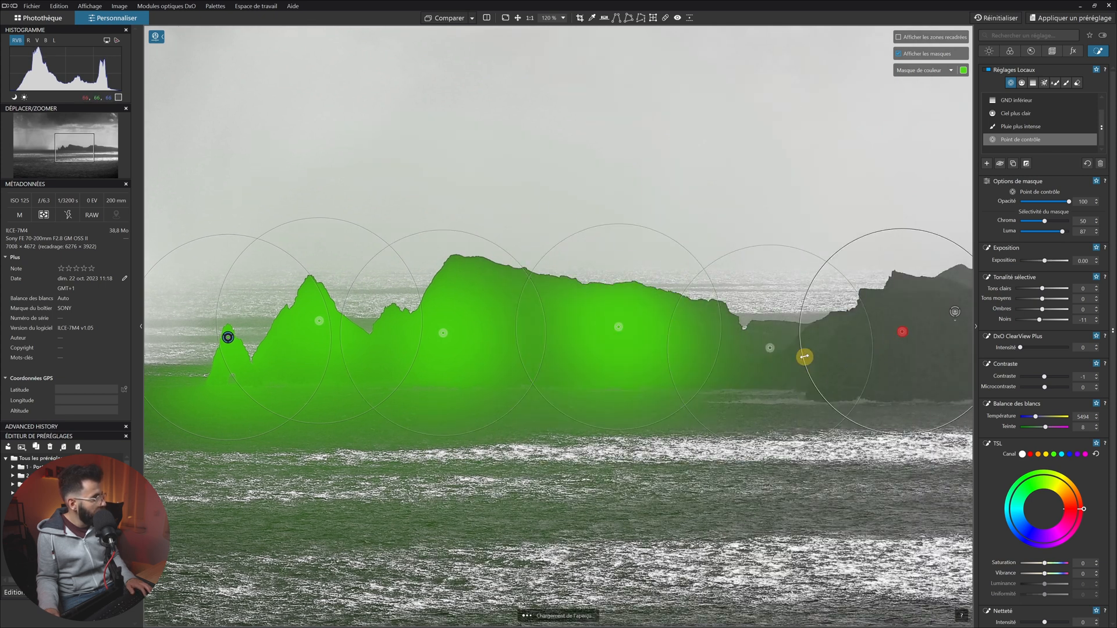
key("ctrl+z")
key("ctrl+0")
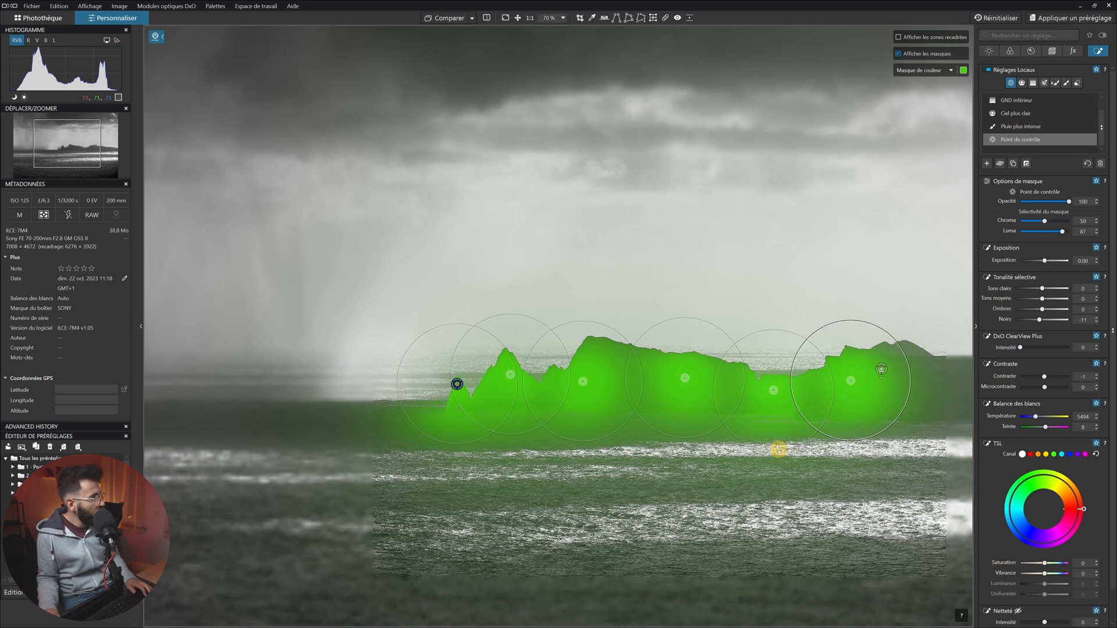
Add a row of control points along the right-hand island to the photo's right edge, lowering the one on its summit slightly
left_click(800, 347)
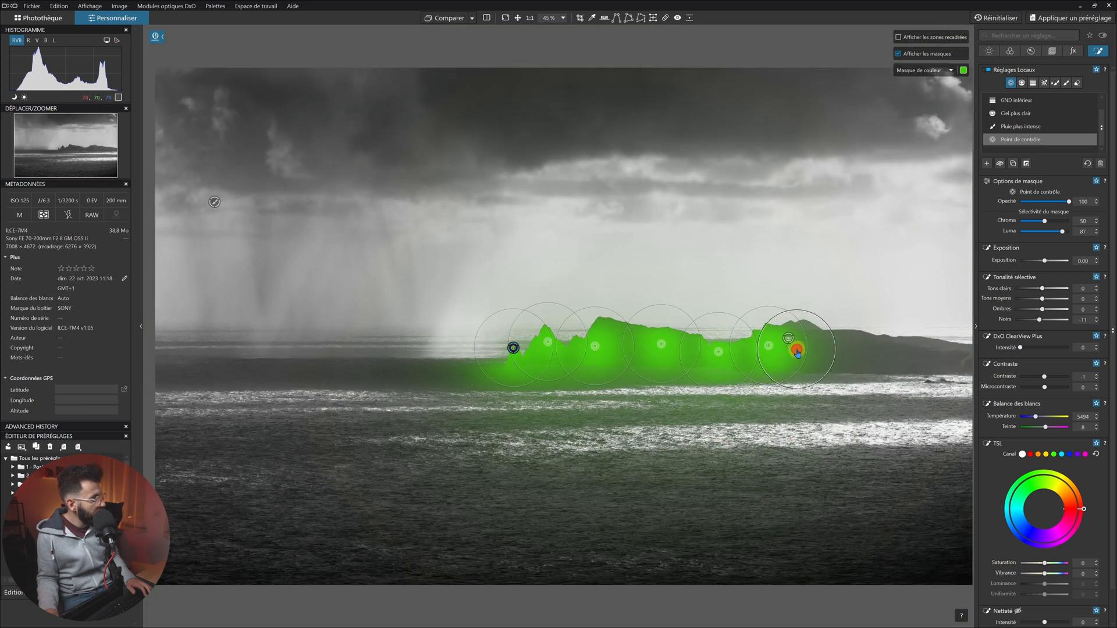
left_click(814, 333)
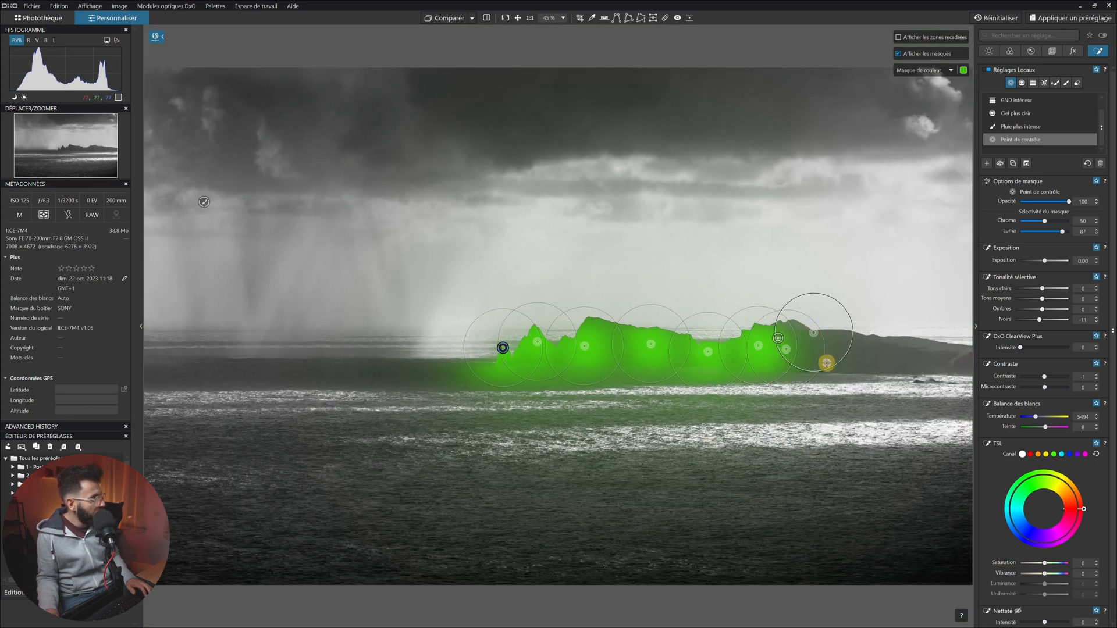
left_click_drag(813, 333, 813, 340)
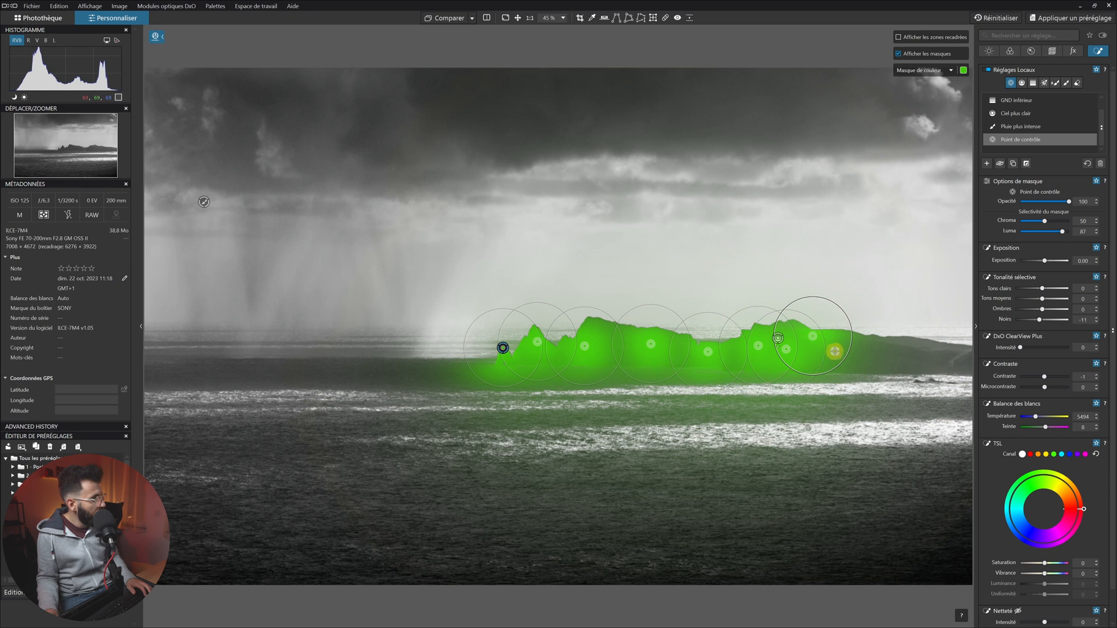
left_click(836, 351)
left_click(861, 349)
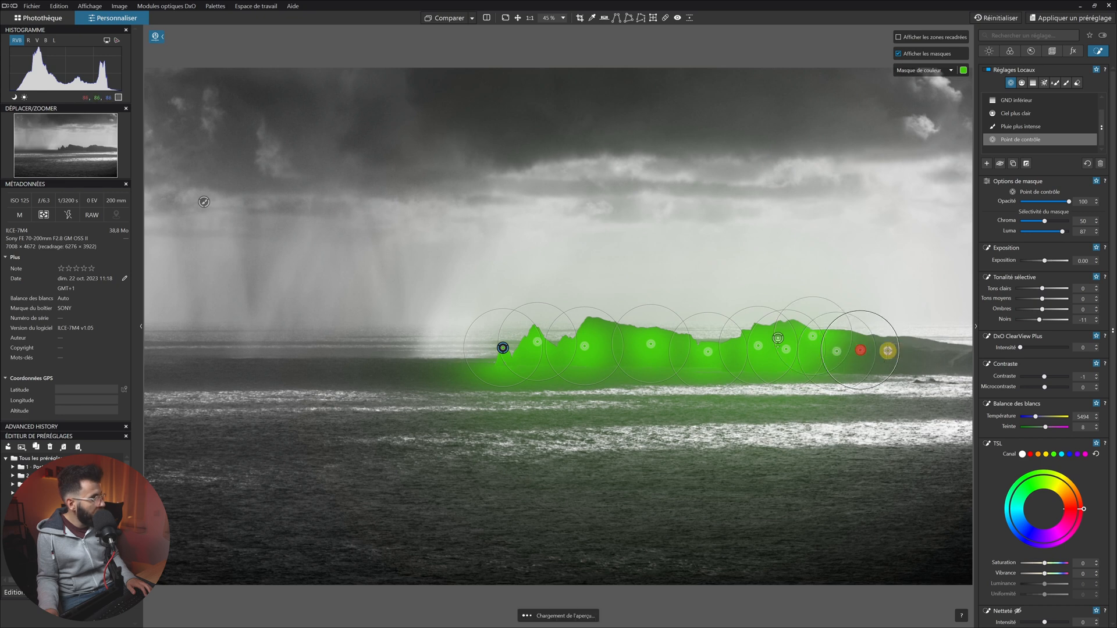
left_click(887, 350)
left_click(914, 355)
left_click(940, 362)
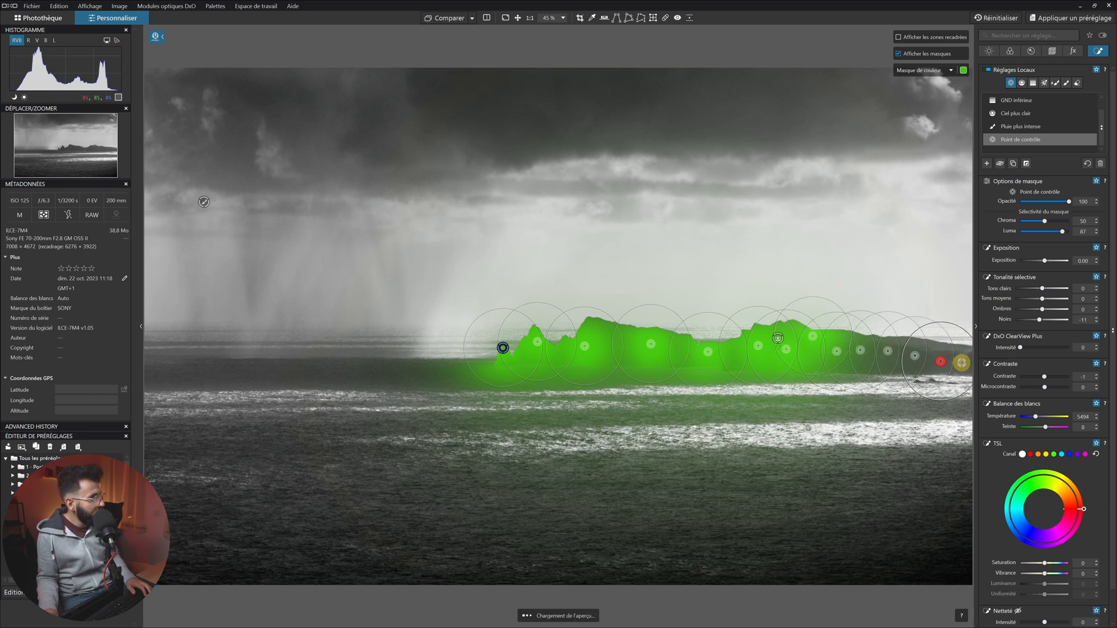
left_click(962, 363)
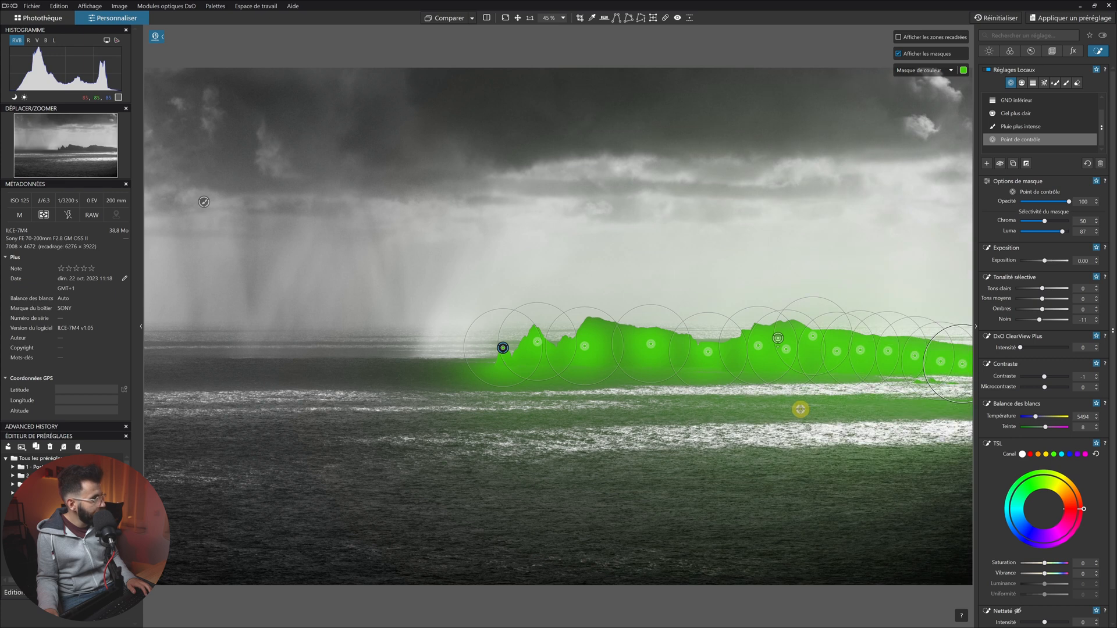
Fill in the island mask with extra control points on the main island, the saddle and the right-hand summit, and hide the mask overlay
left_click(605, 327)
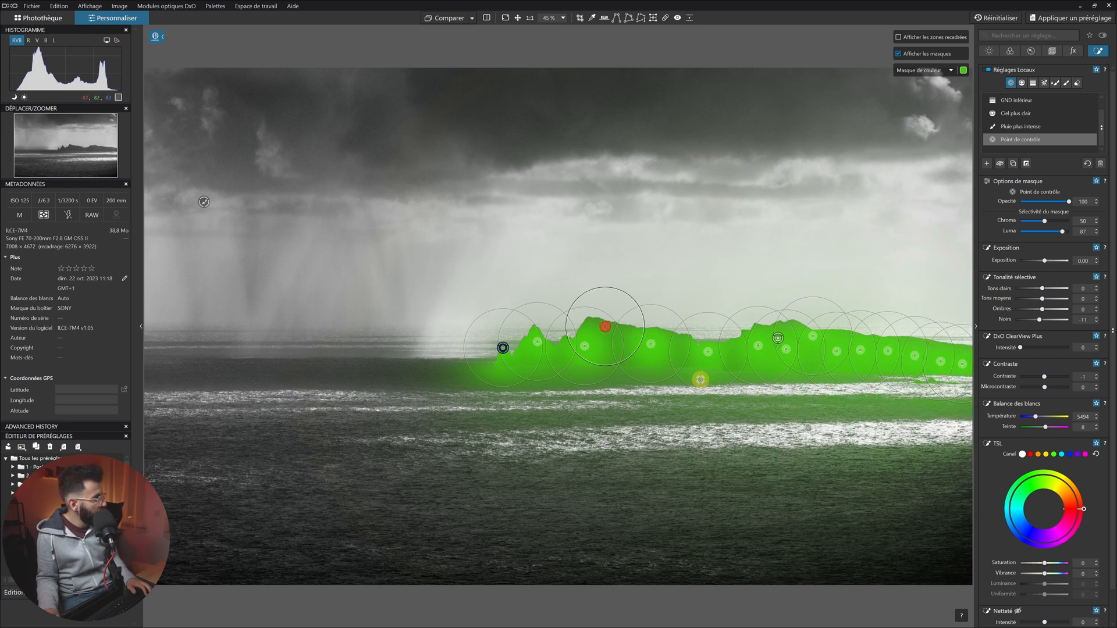
left_click(629, 344)
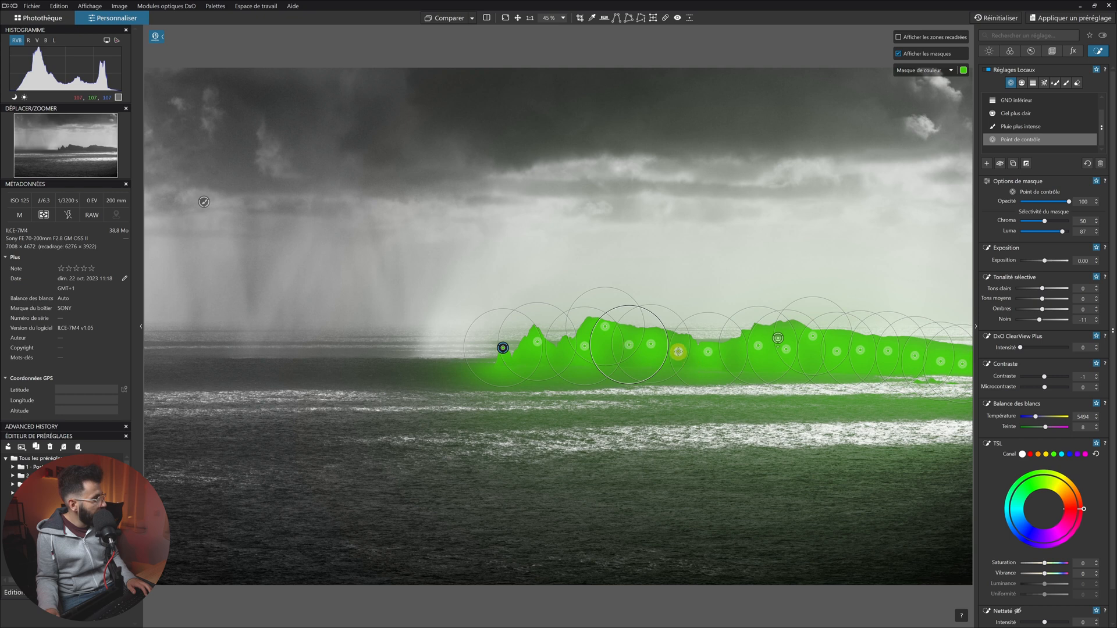
left_click(678, 350)
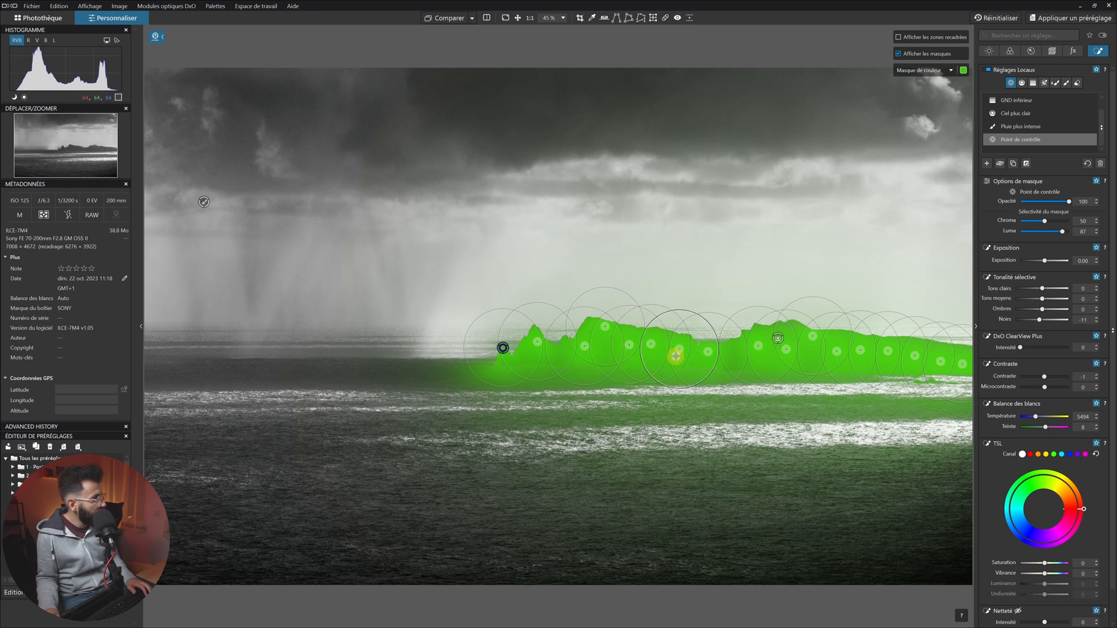
left_click(731, 350)
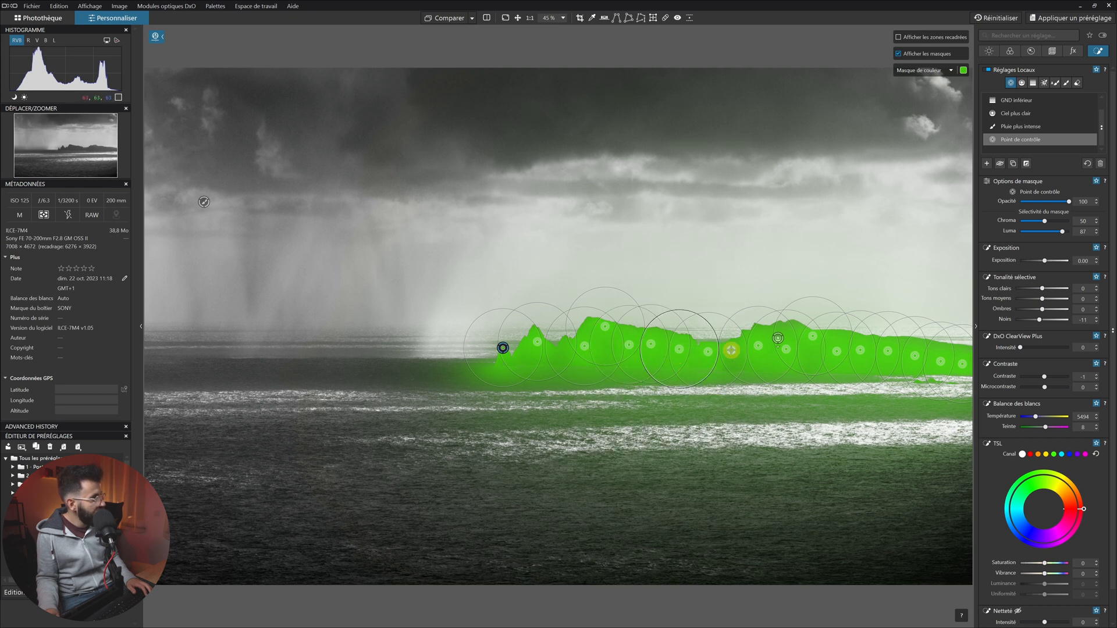
left_click(759, 338)
left_click(786, 330)
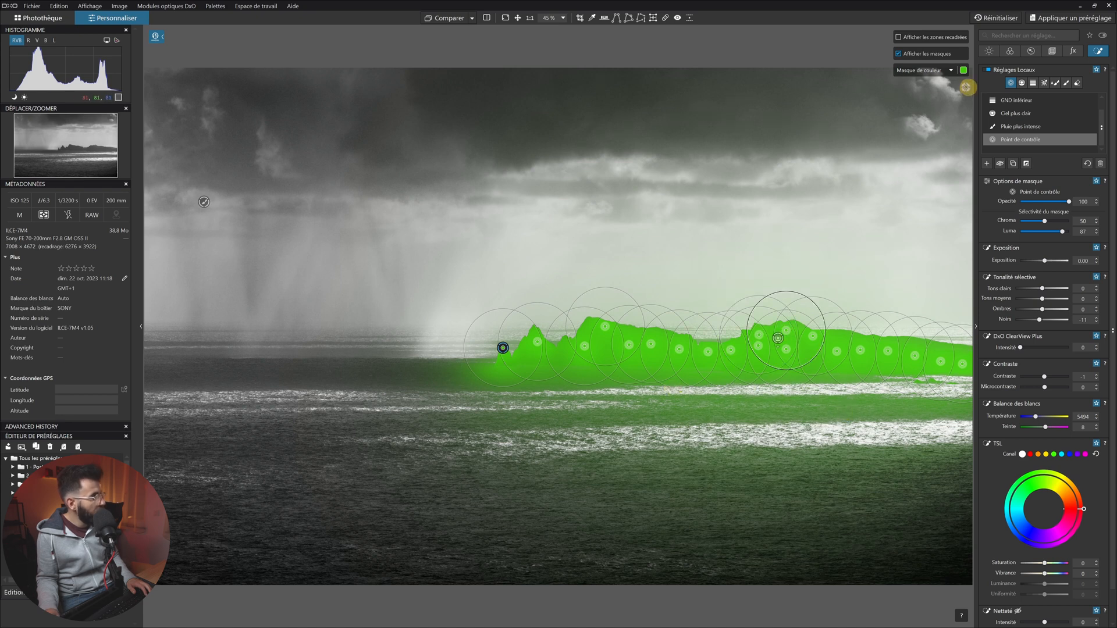
left_click(898, 55)
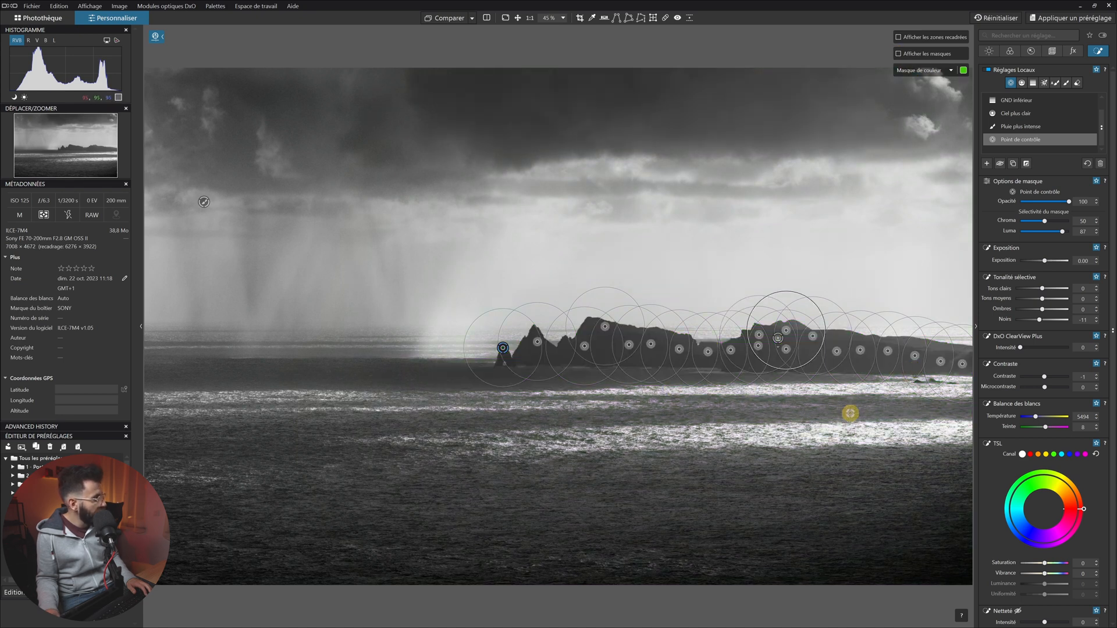
Compare the whole photo with the island control point mask switched off and on again
left_click(1011, 83)
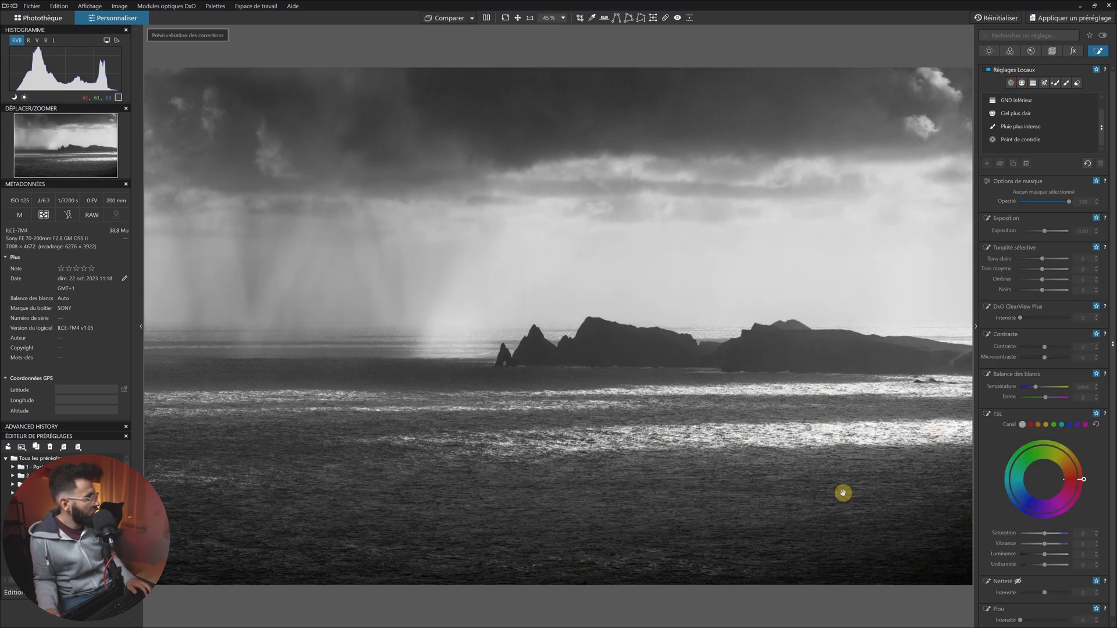
key("ctrl+0")
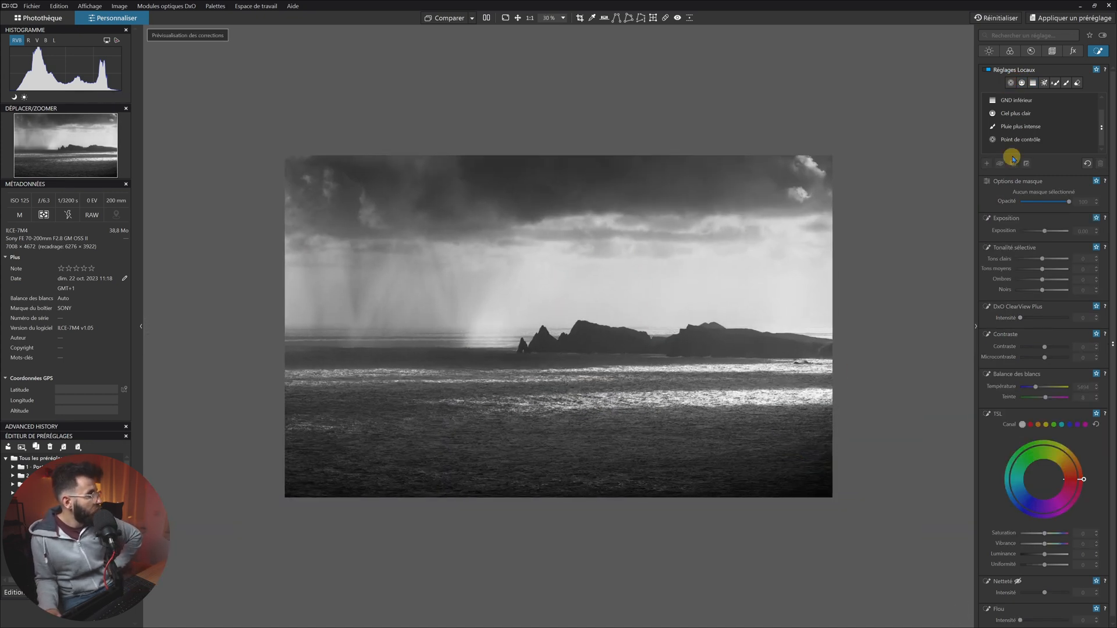
left_click(1090, 140)
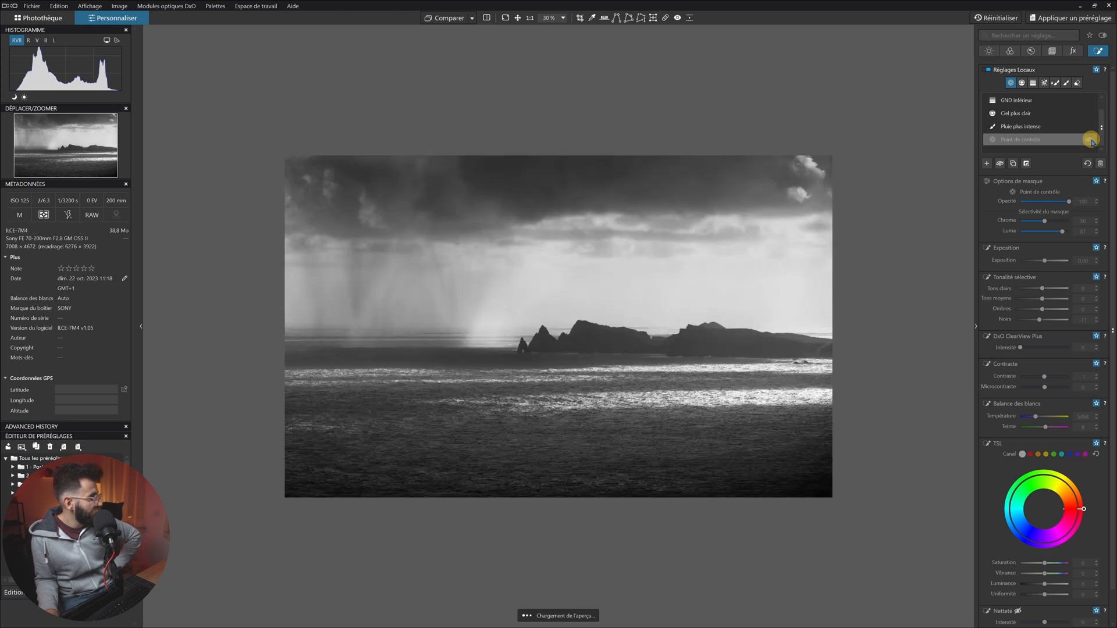
left_click(1092, 141)
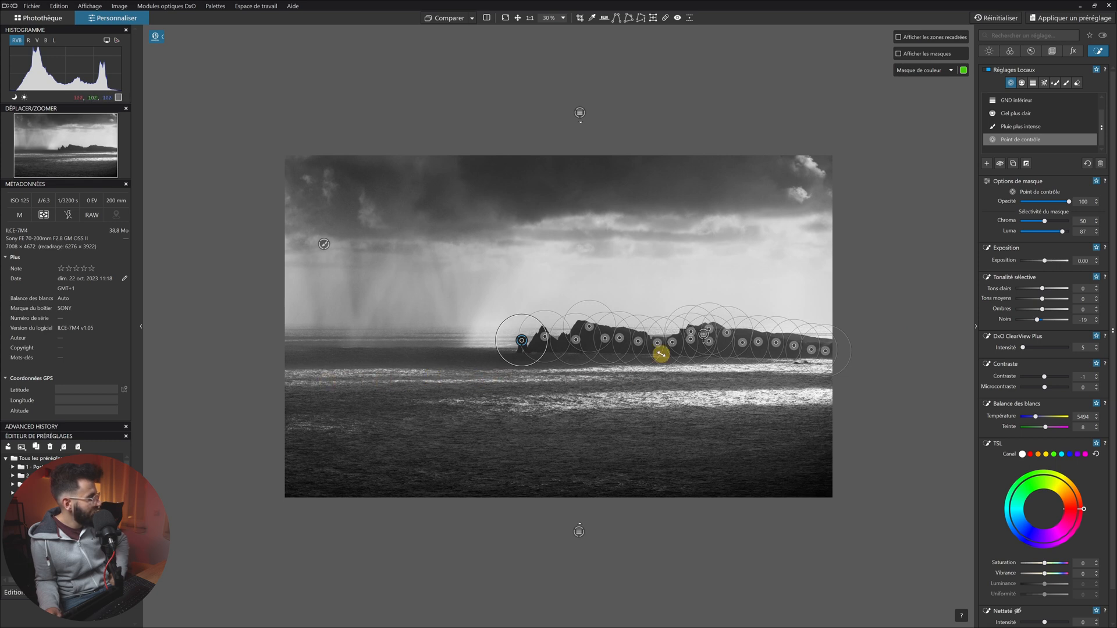
Rename the island control point mask as "Péninsule plus sombre"
double_click(1024, 142)
type("Péni")
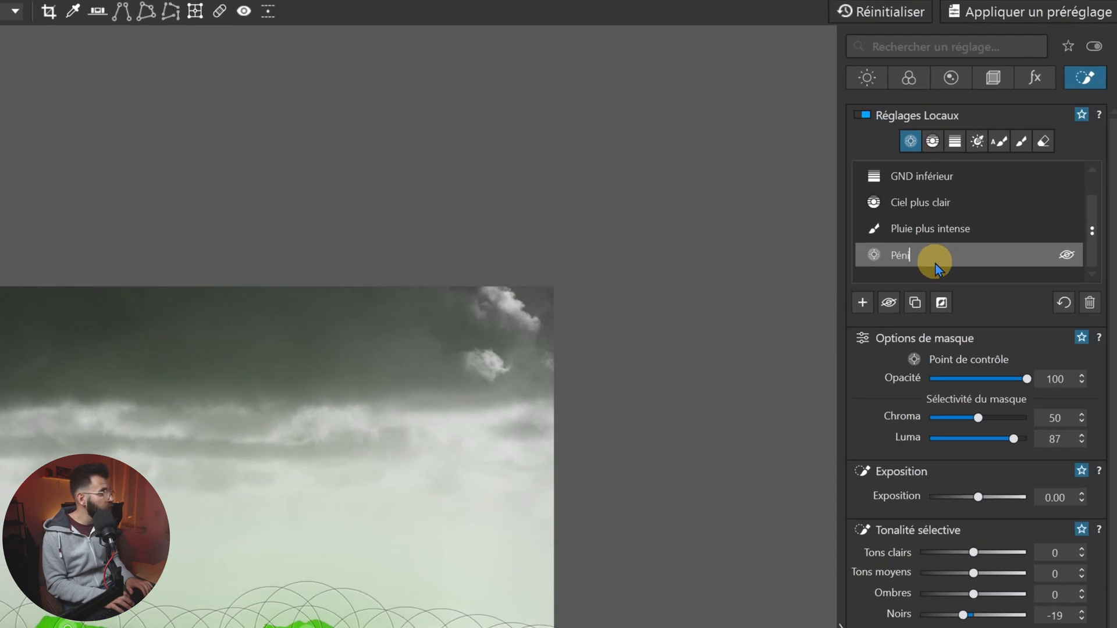
type("nsule plus sombre")
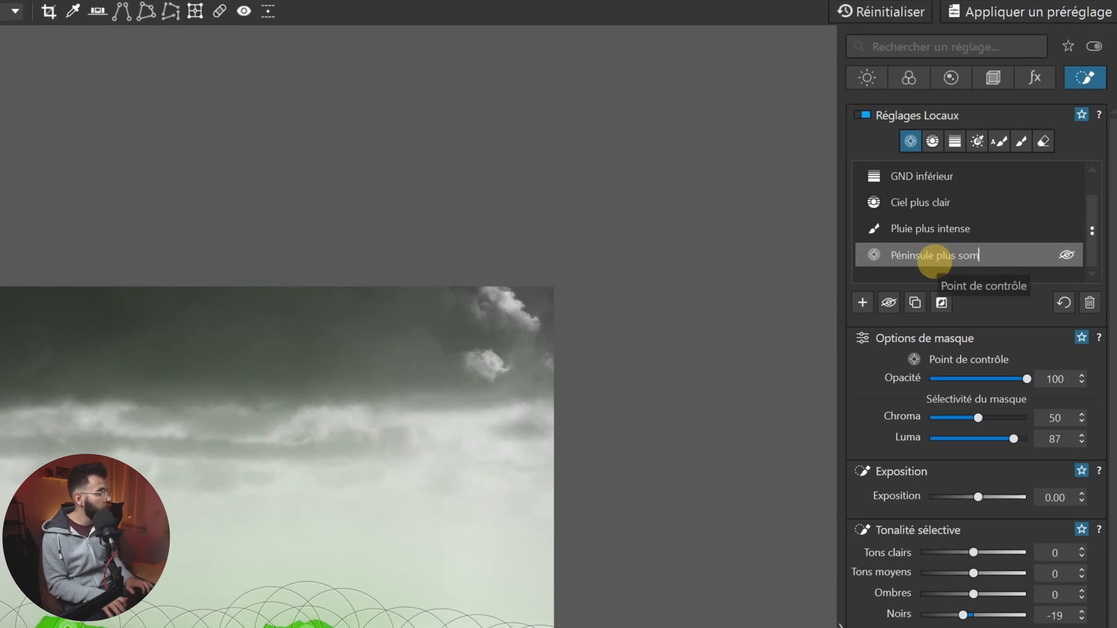
key("Return")
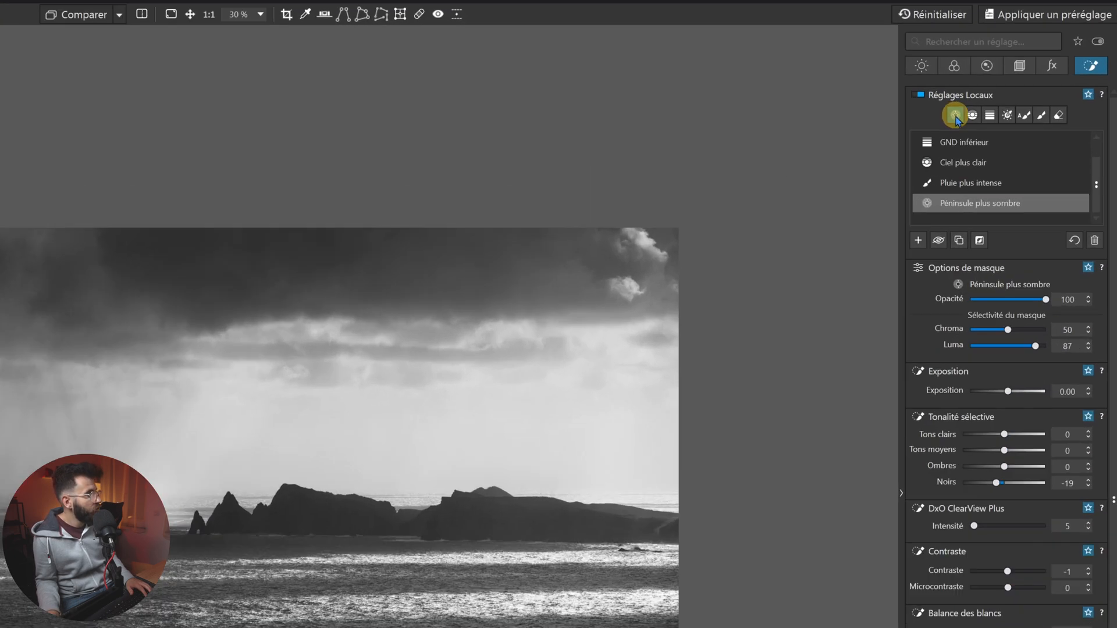
Create a new control point mask with its first point on the bright water band near the photo's left edge
left_click(955, 115)
left_click(861, 303)
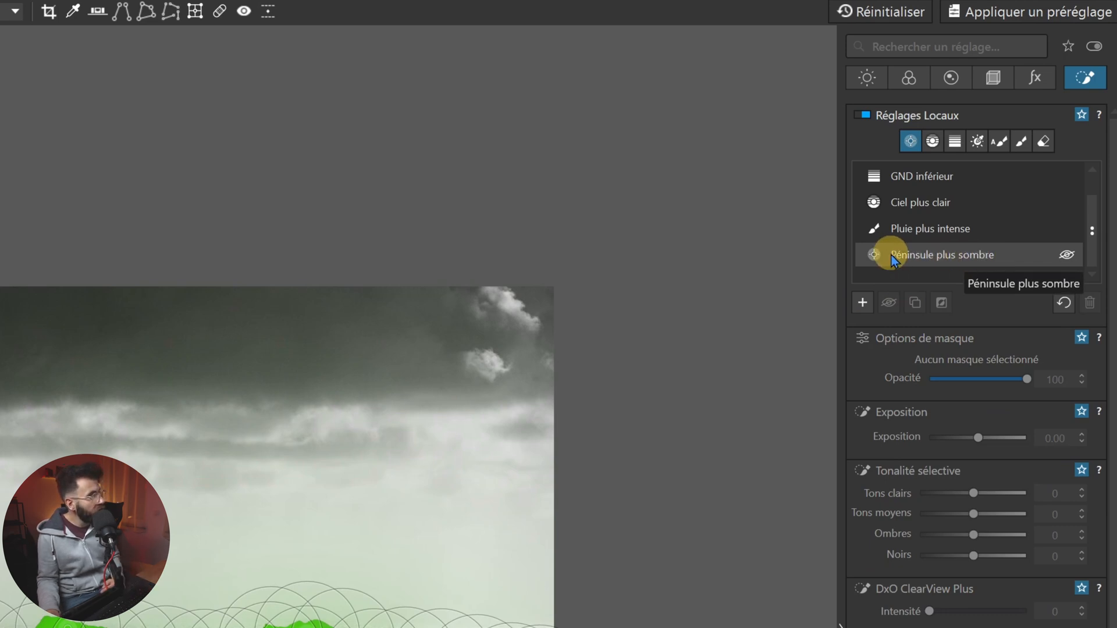
left_click(862, 303)
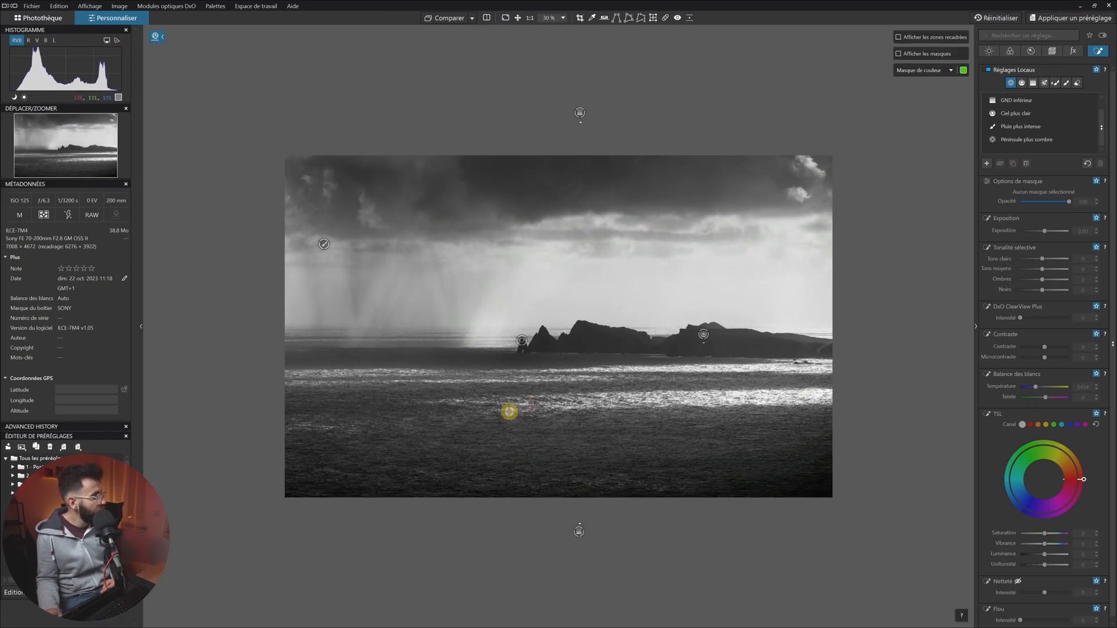
left_click(193, 554)
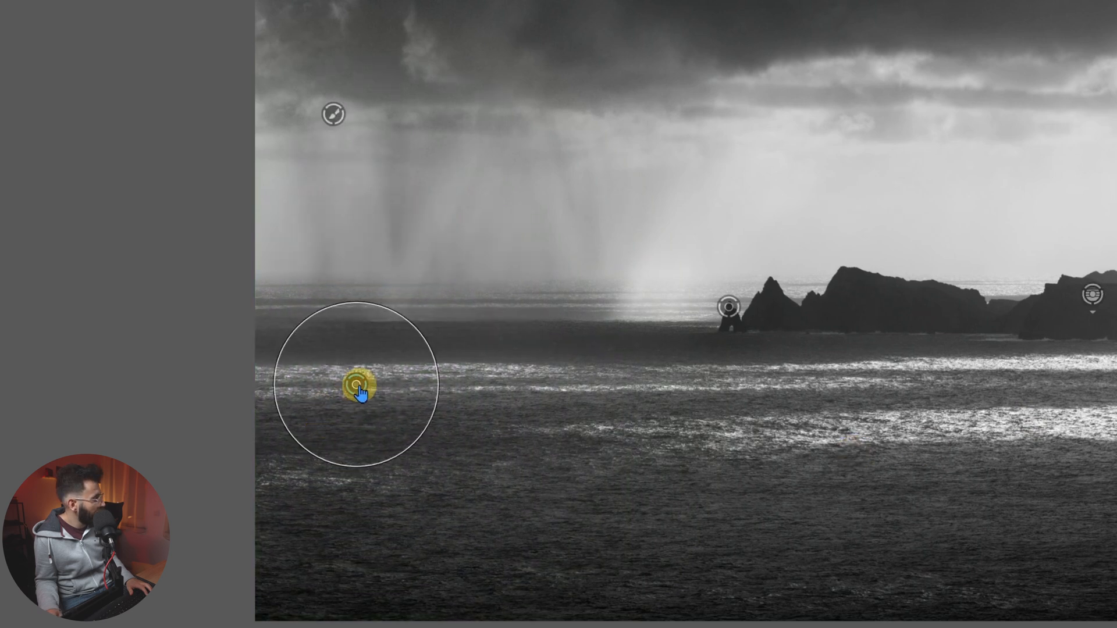
left_click_drag(359, 384, 308, 380)
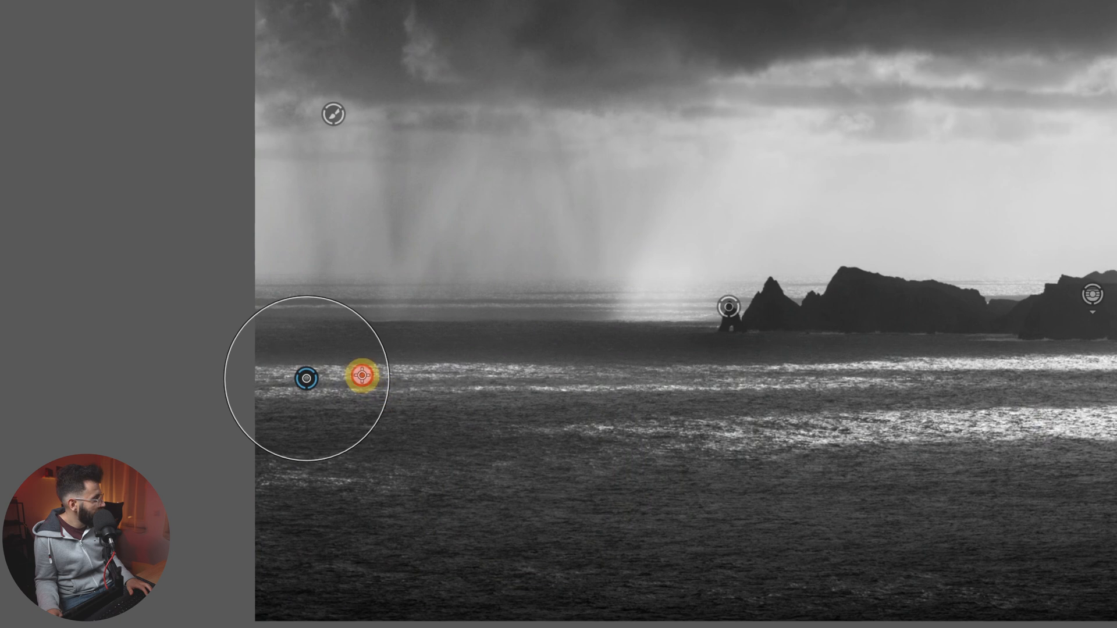
Extend the sea mask with a row of control points along the bright water band up to just below the small rock
left_click(362, 374)
left_click(424, 373)
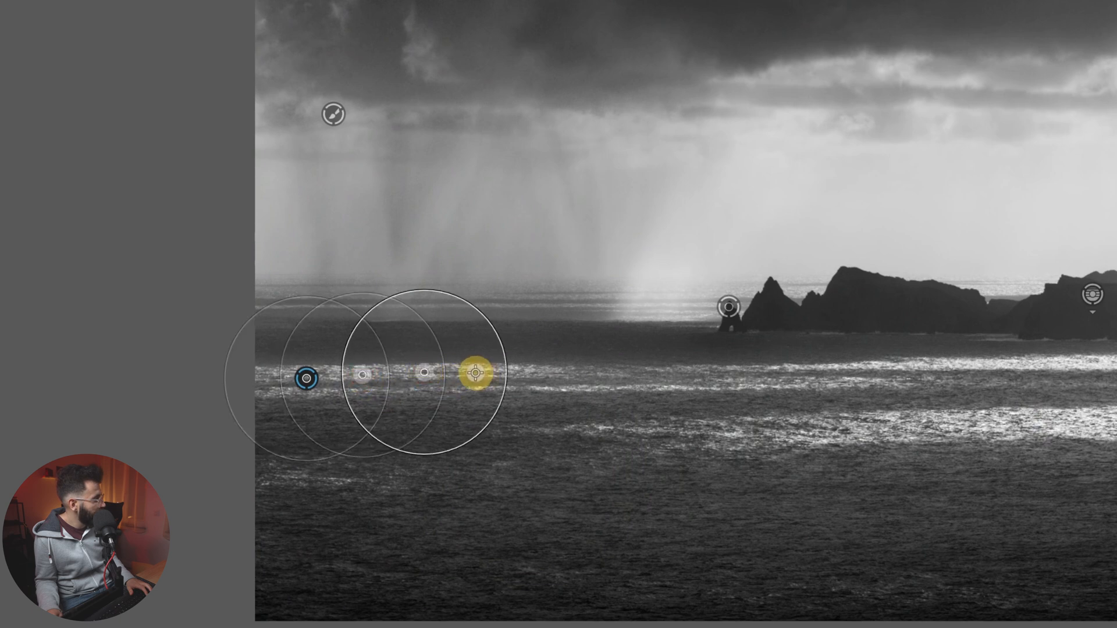
left_click(474, 372)
left_click(526, 375)
left_click(581, 374)
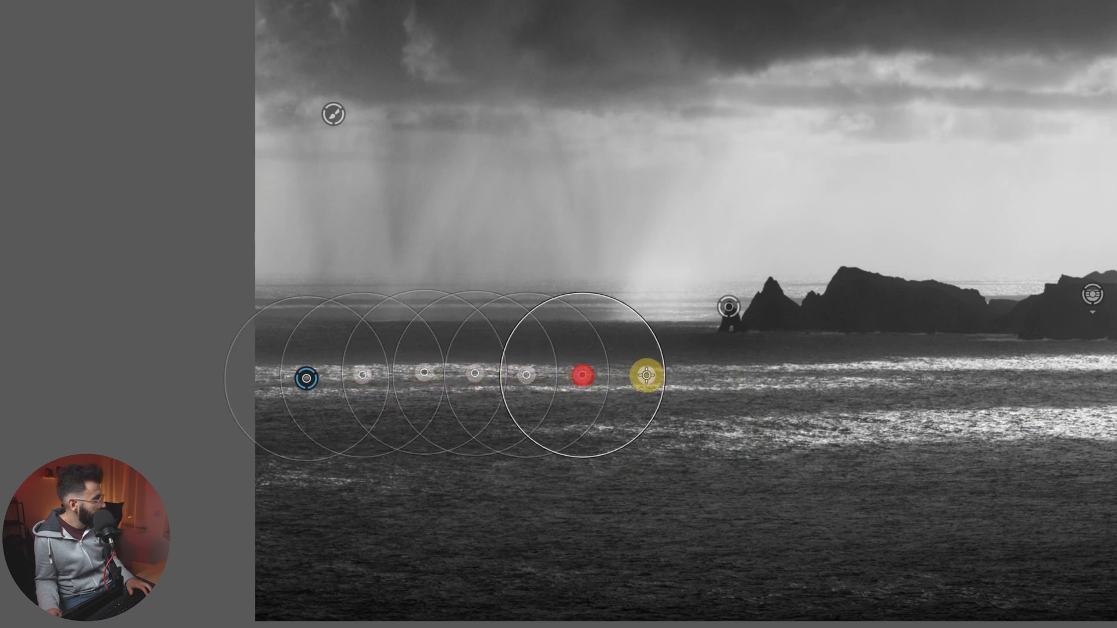
left_click(688, 379)
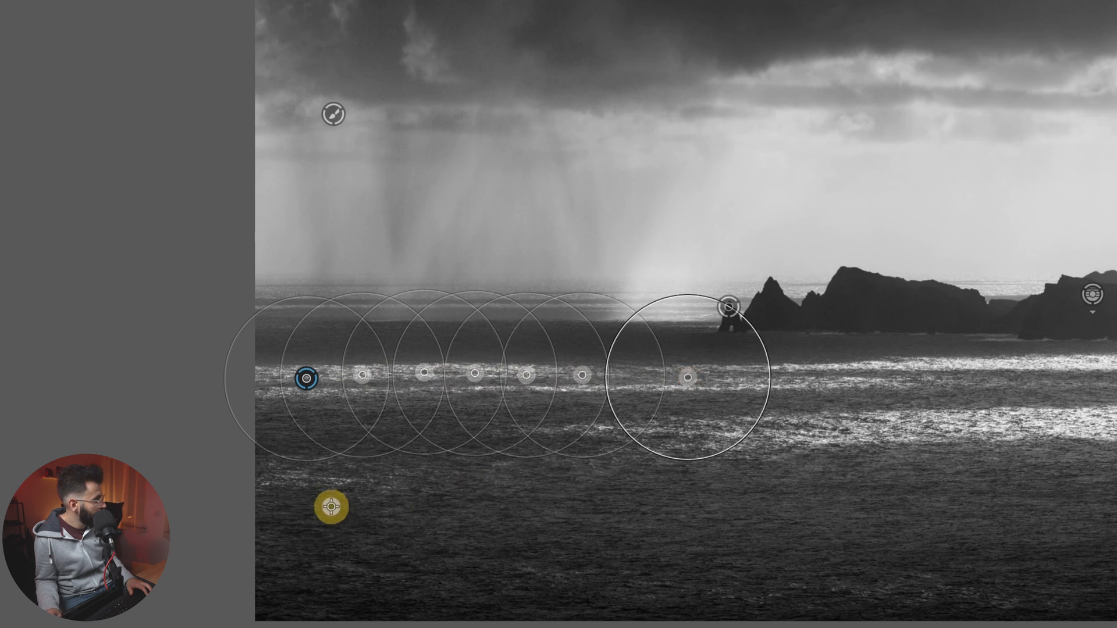
Add a second row of control points across the foreground sea, enlarging them after the first, and set the mask's highlights to 8
left_click(311, 482)
left_click(455, 511)
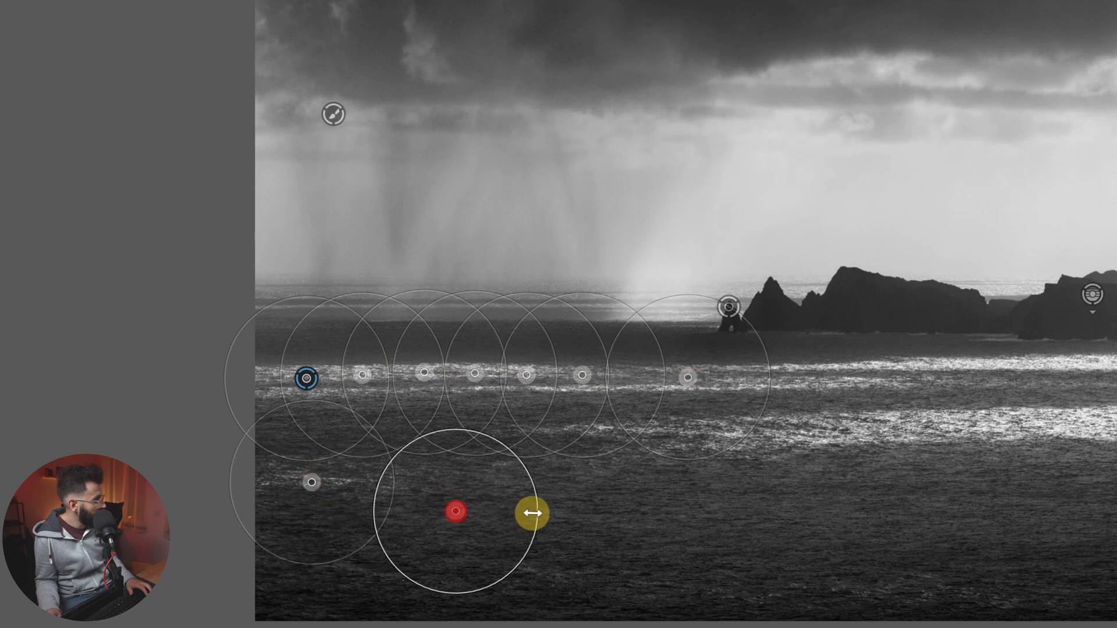
left_click_drag(531, 513, 560, 508)
left_click(618, 507)
left_click(778, 495)
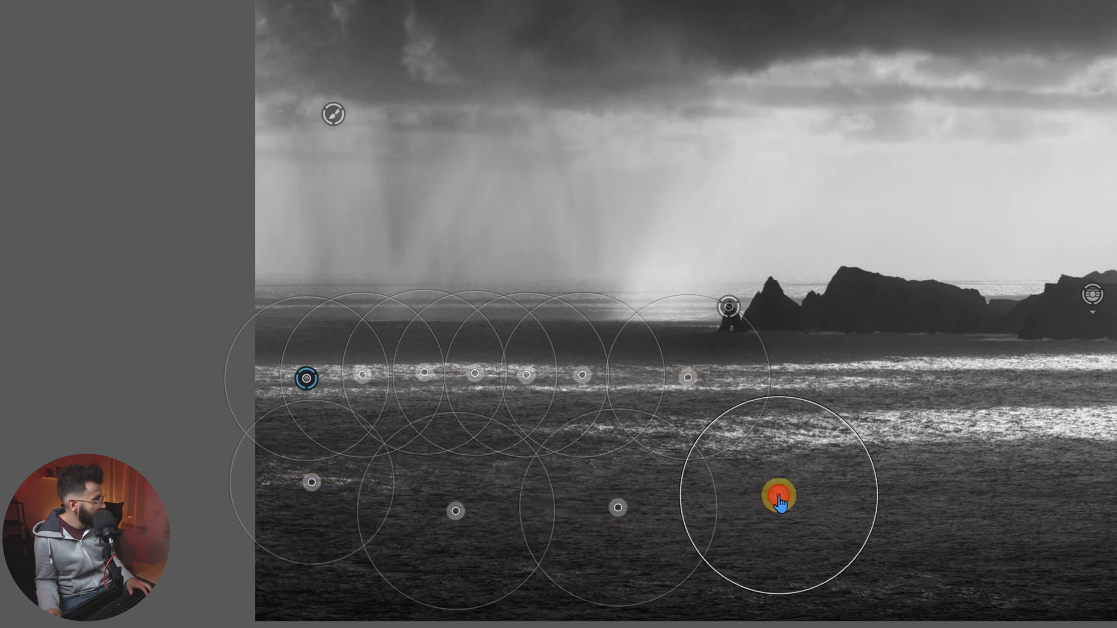
left_click(937, 498)
left_click(1095, 499)
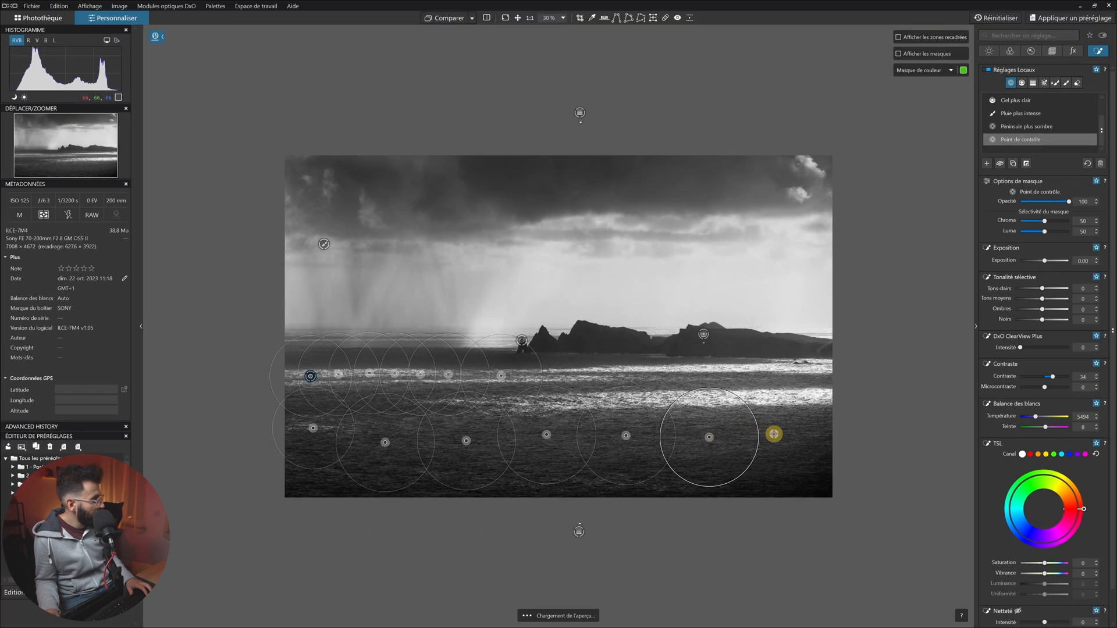
left_click(777, 434)
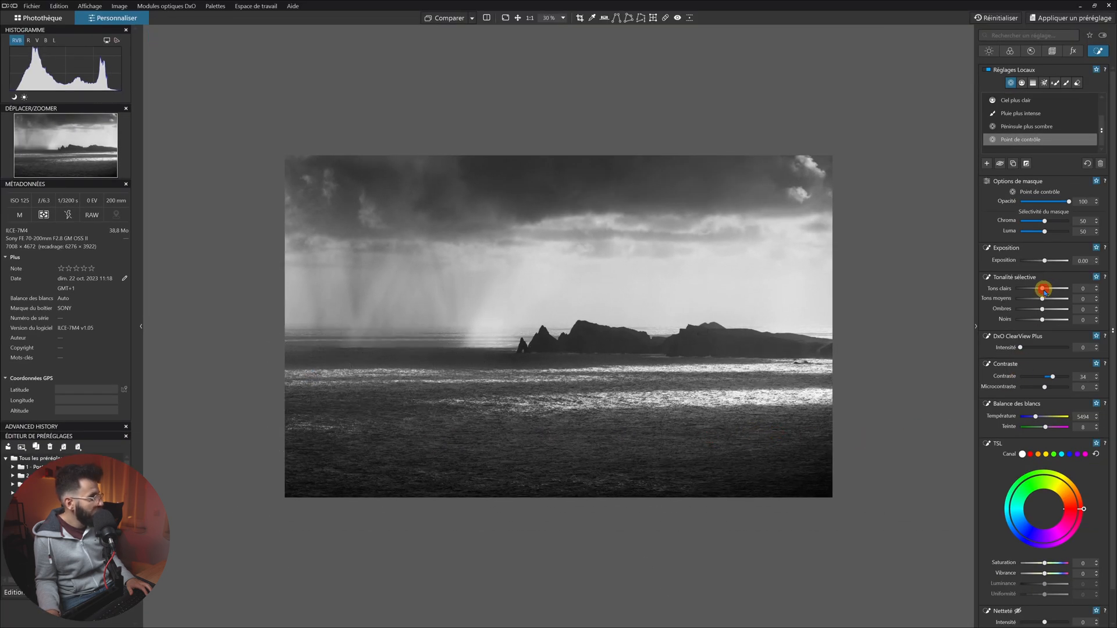
left_click_drag(1044, 290, 1050, 290)
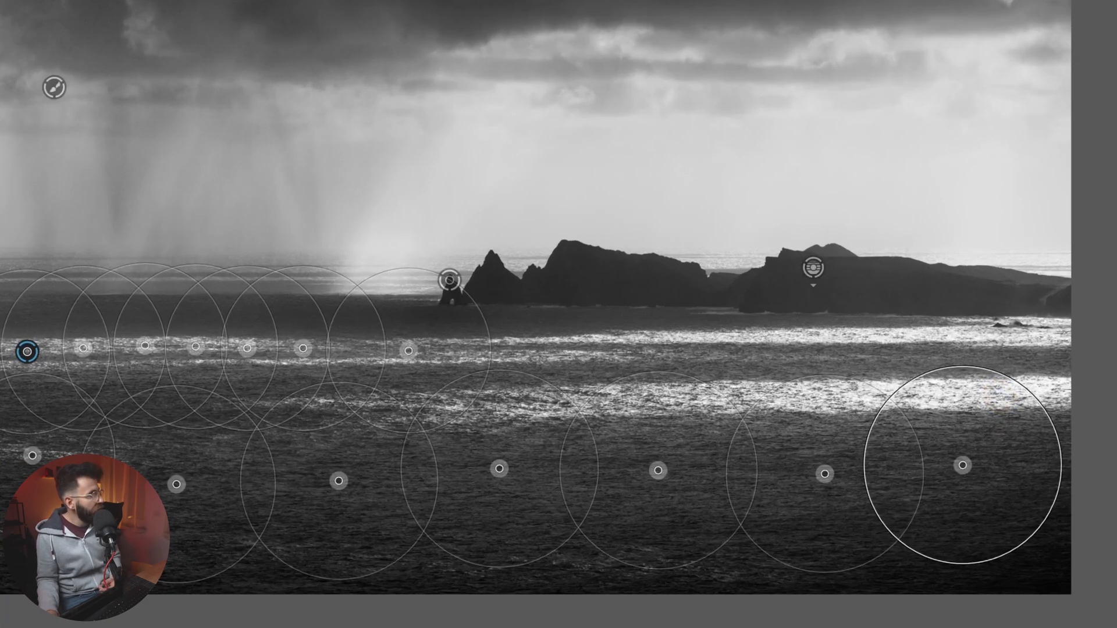
Show the mask overlay and place negative control points on the right-hand part of the lower bright water band to exclude it
key("m")
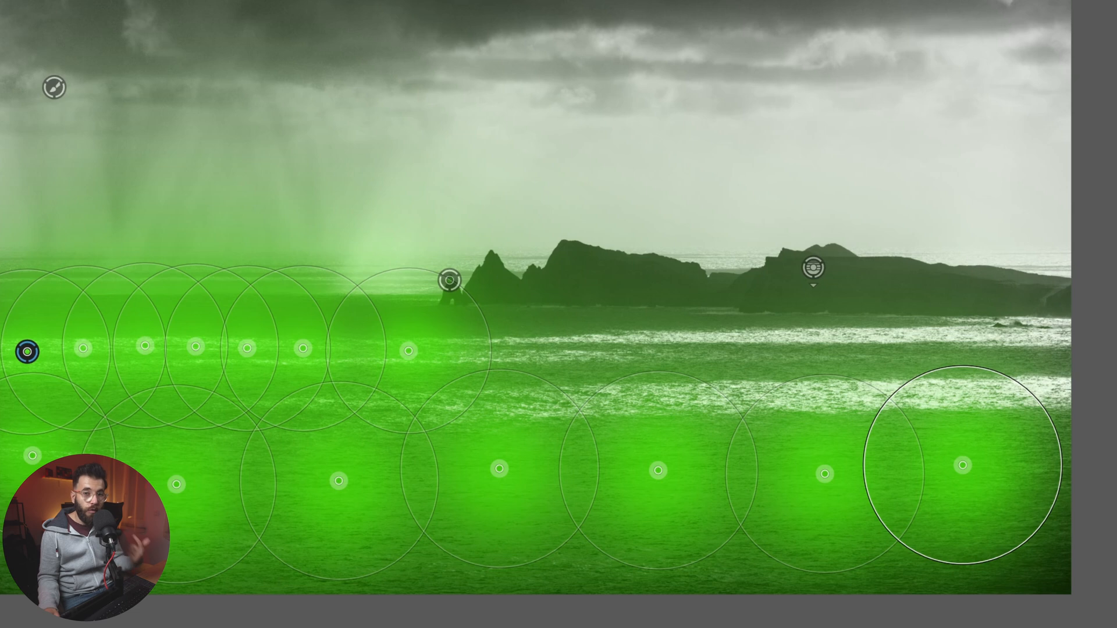
key("alt")
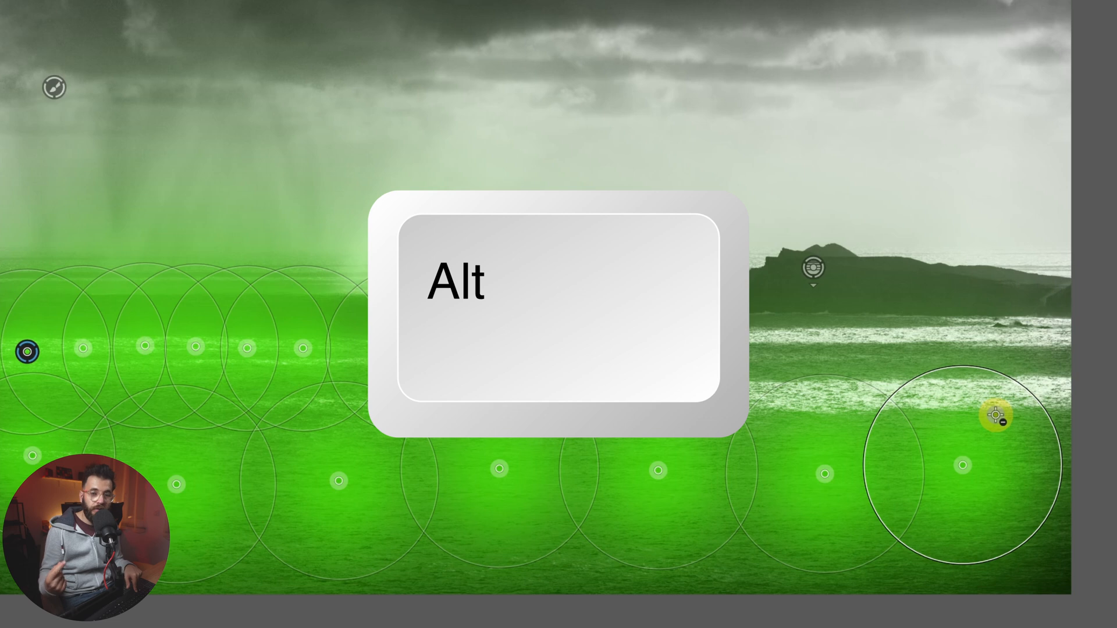
left_click(964, 395, "alt")
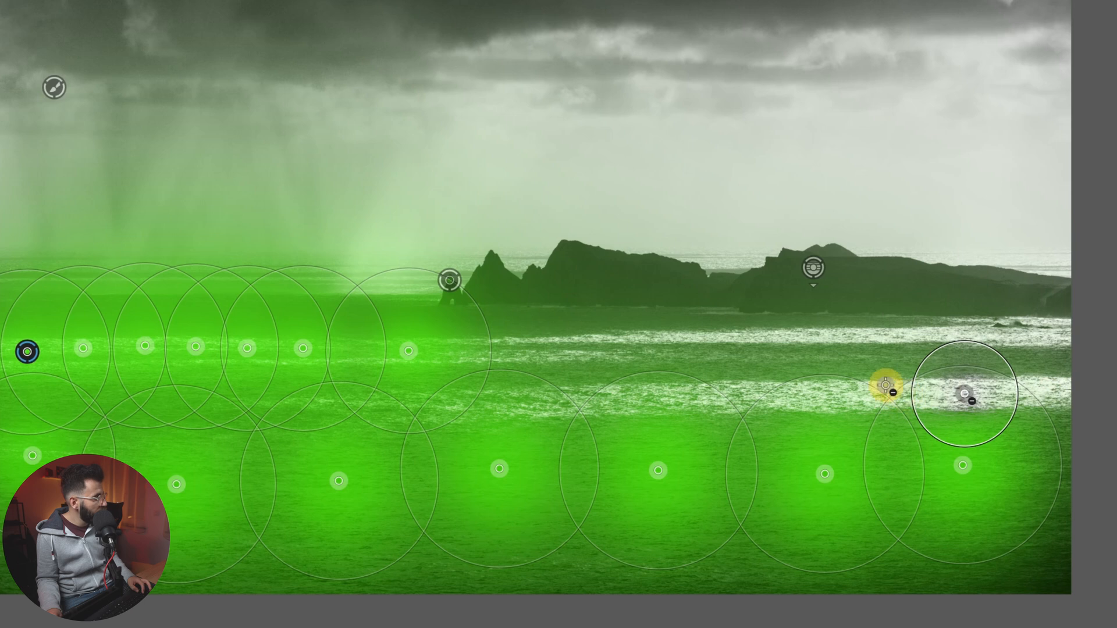
left_click(868, 403)
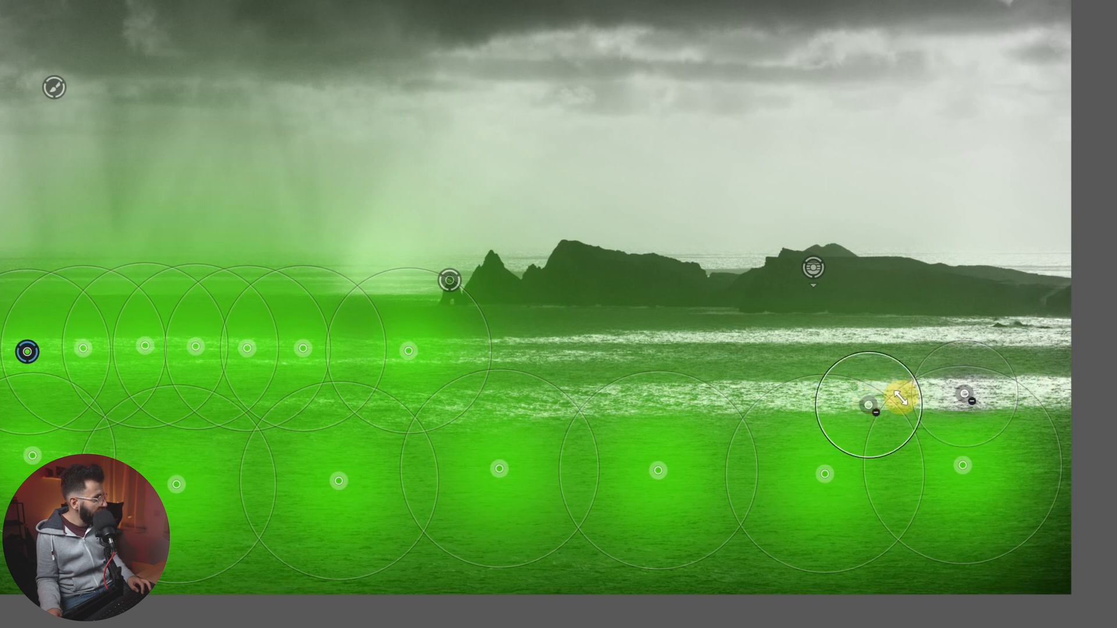
left_click(899, 400)
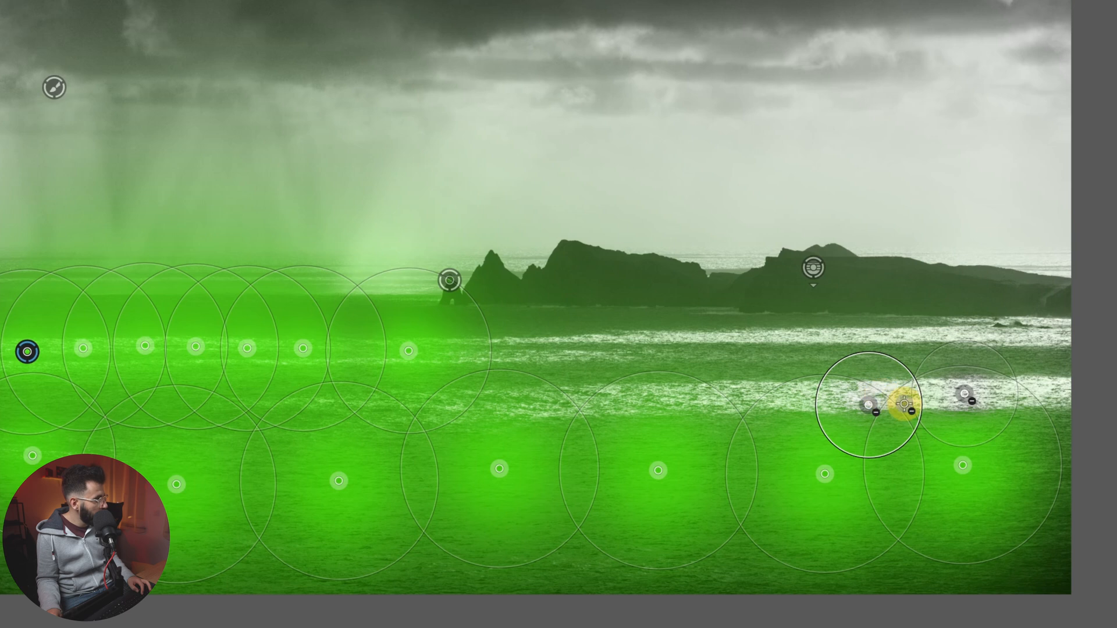
left_click(902, 402)
left_click(825, 401)
left_click(786, 402)
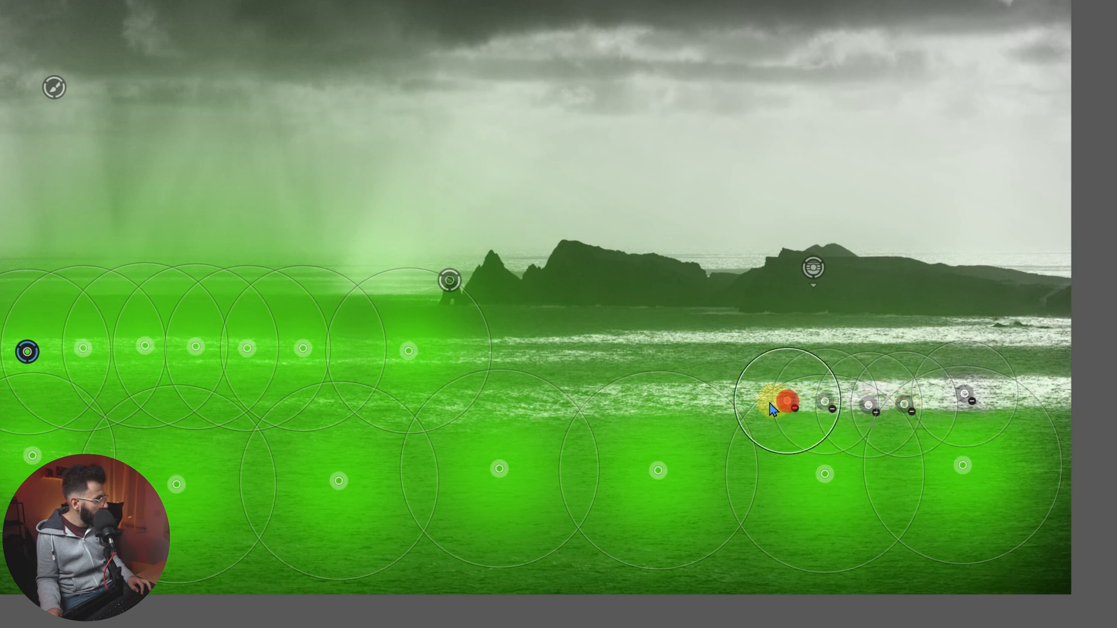
Continue the negative control points leftwards along the lower bright band to below the pointed peak, and cover its right end
left_click(746, 400)
left_click(710, 400)
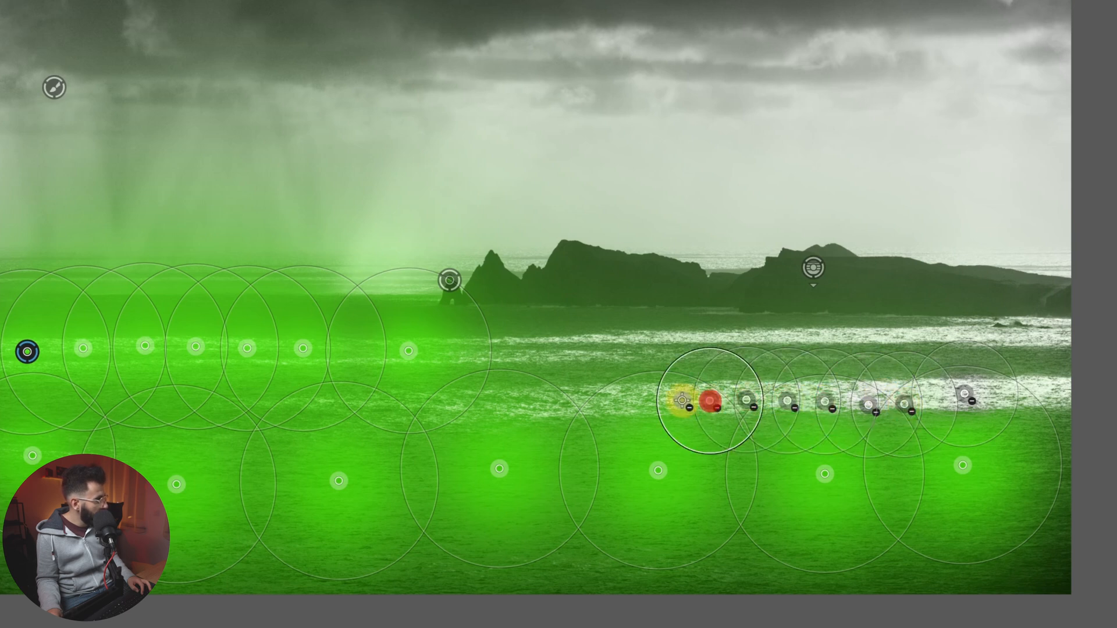
left_click(675, 402)
left_click(640, 401)
left_click(600, 404)
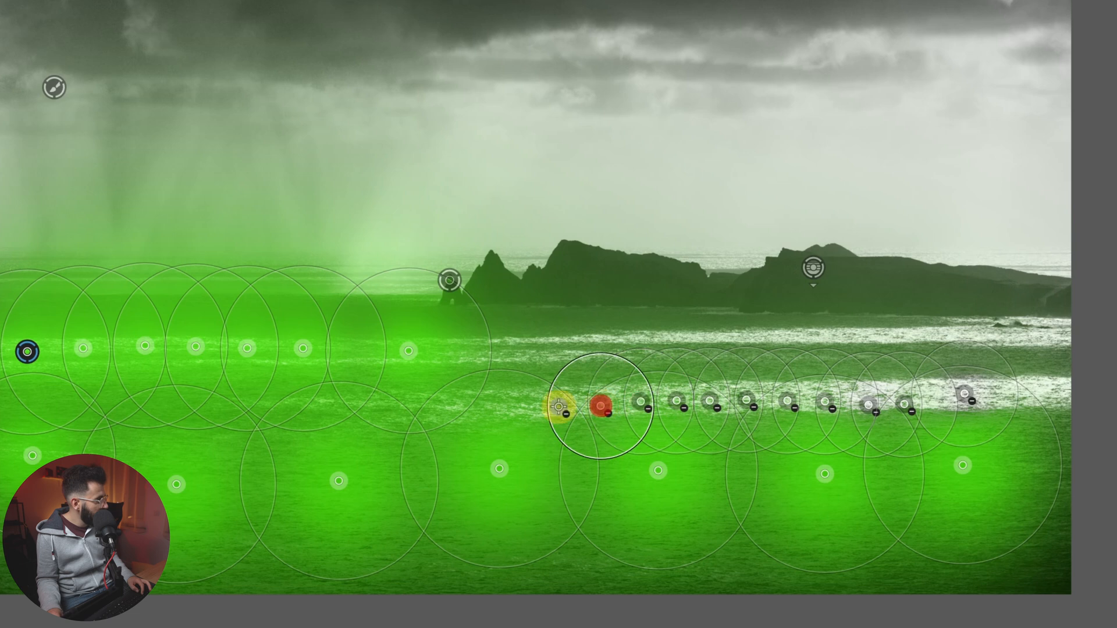
left_click(559, 405)
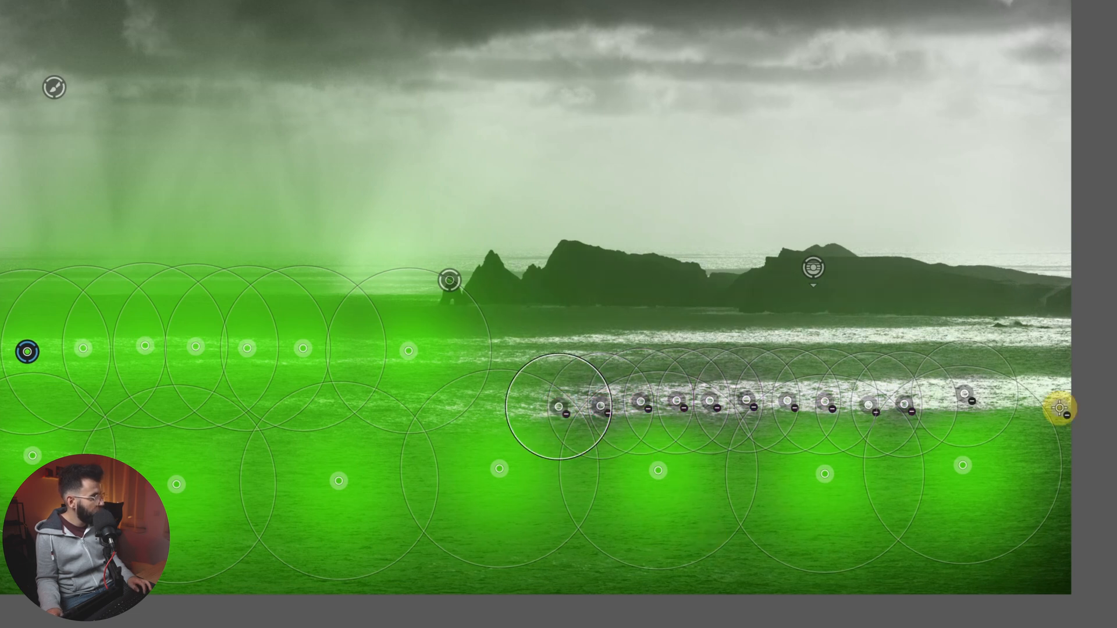
left_click(1042, 392)
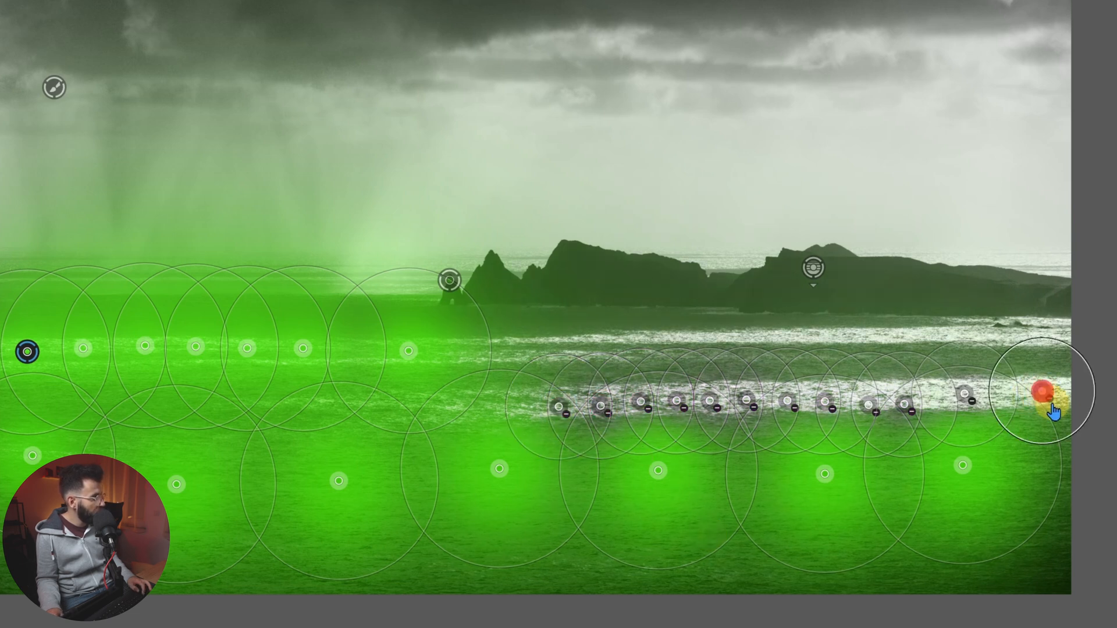
left_click(1006, 392)
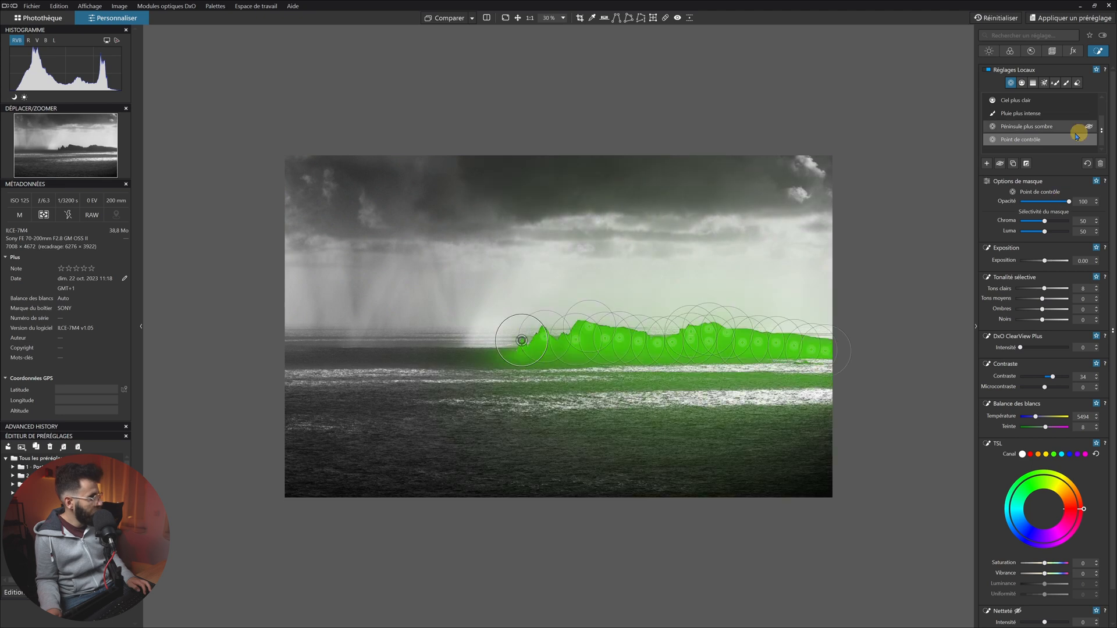
Close the control point overlay and rename the new sea mask "Contraste sur l'eau"
left_click(1010, 82)
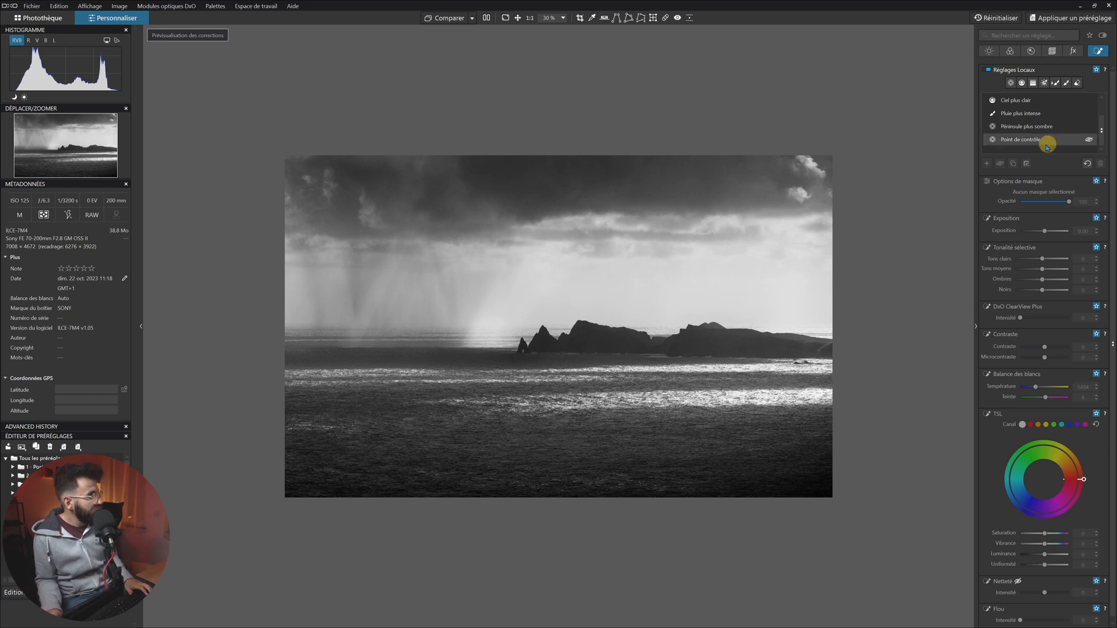
left_click(1028, 144)
double_click(1027, 144)
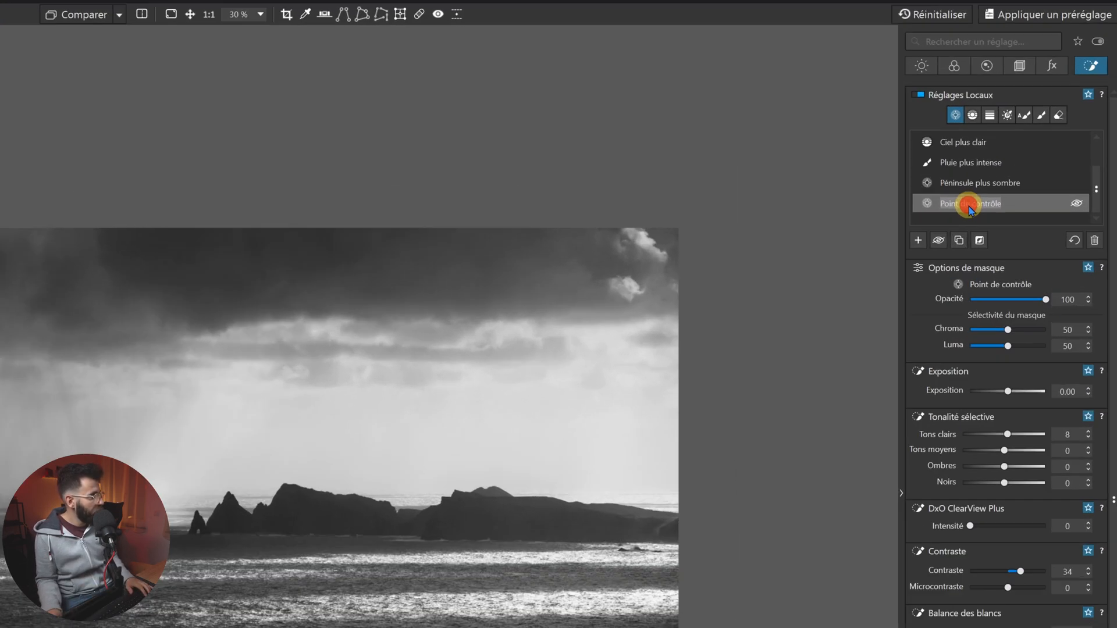
type("contraste si")
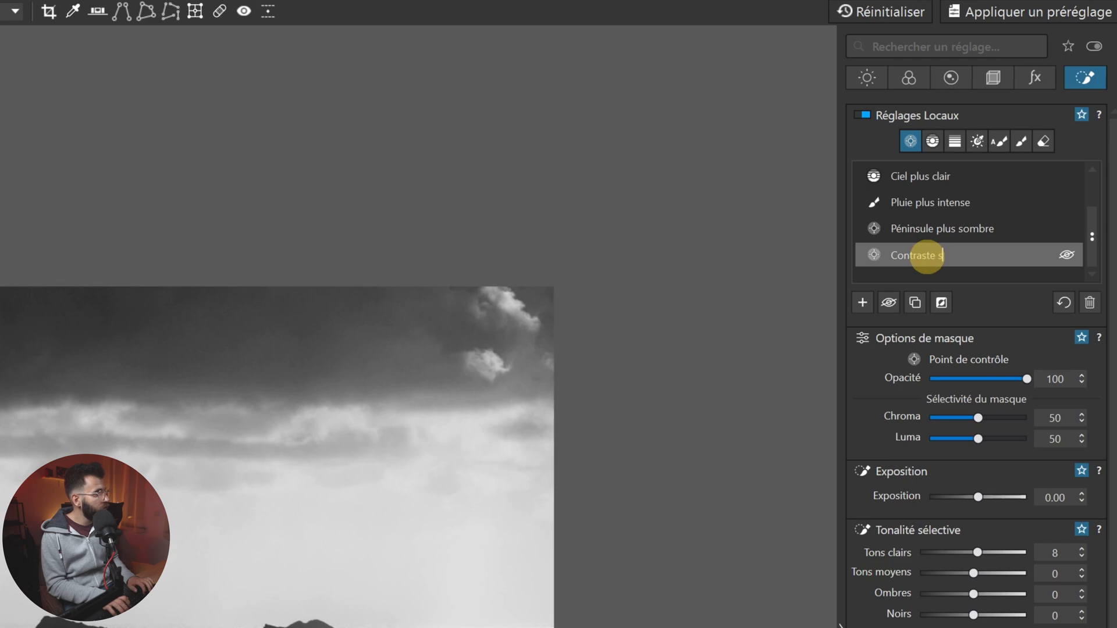
type("r")
key("BackSpace")
key("BackSpace")
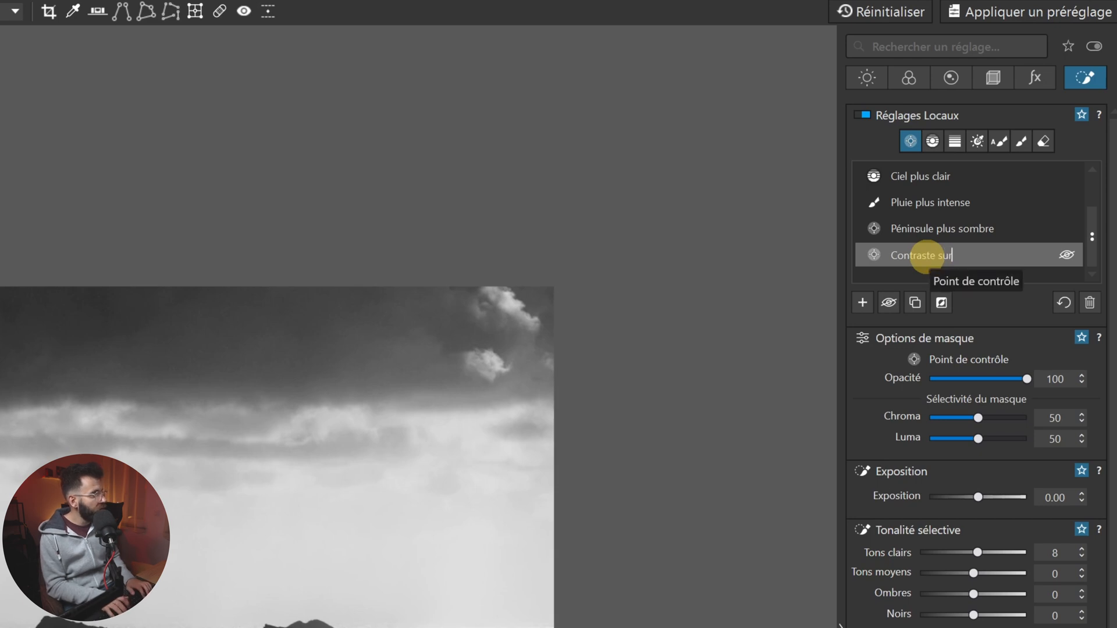
type("ur l'")
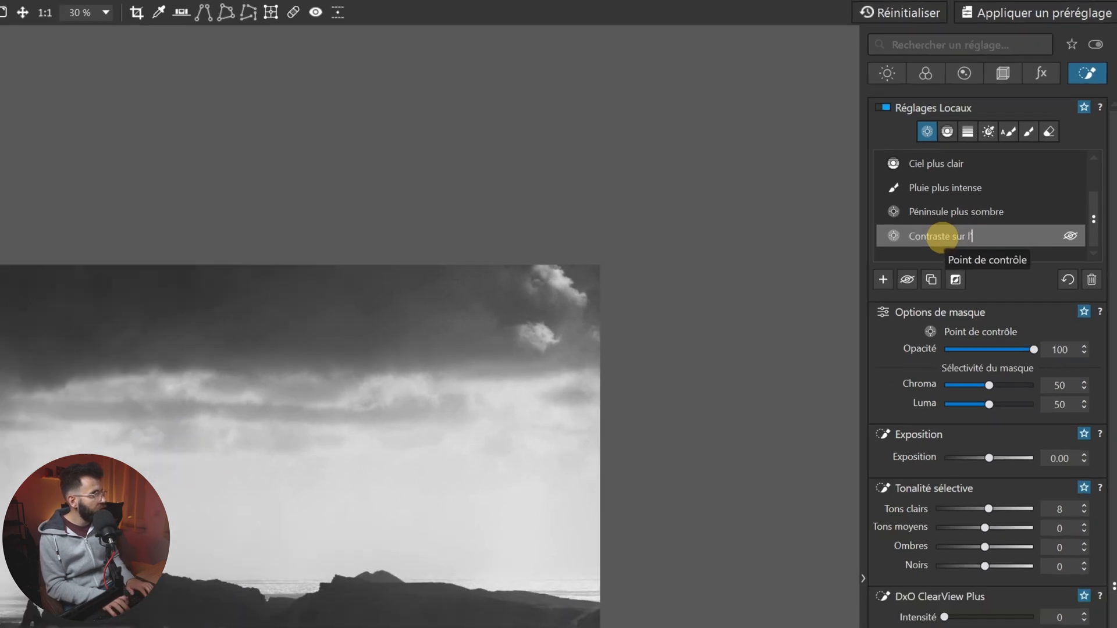
type("eau")
key("Return")
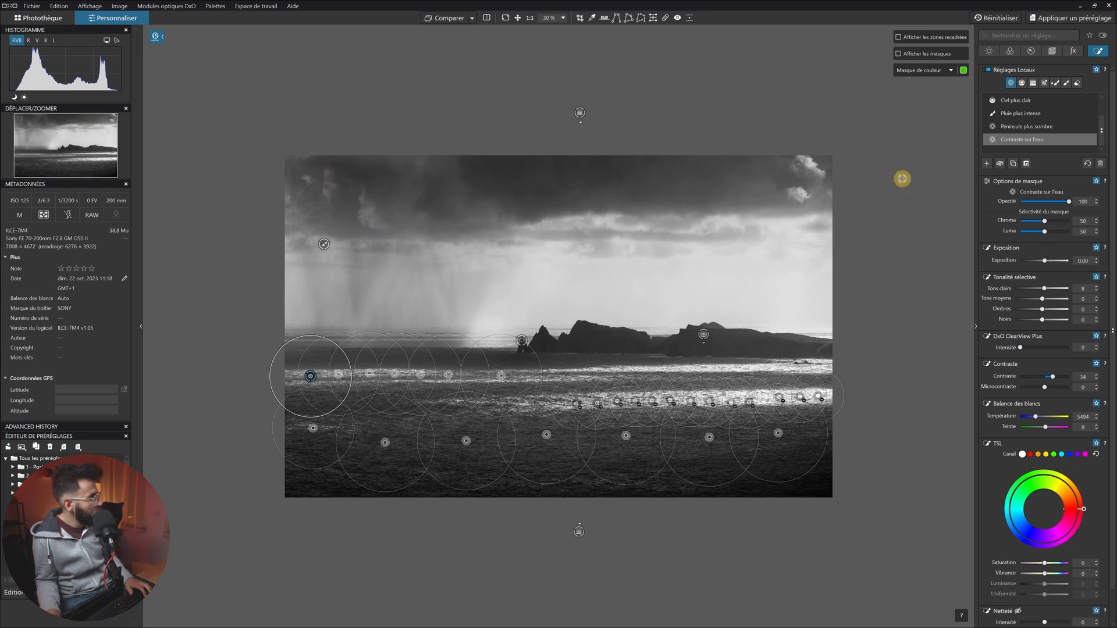
Create a new control point mask on the sky's upper-left clouds, shrink it, and set highlights to 17 and luma selectivity to 79
mouse_move(1033, 125)
left_click(987, 164)
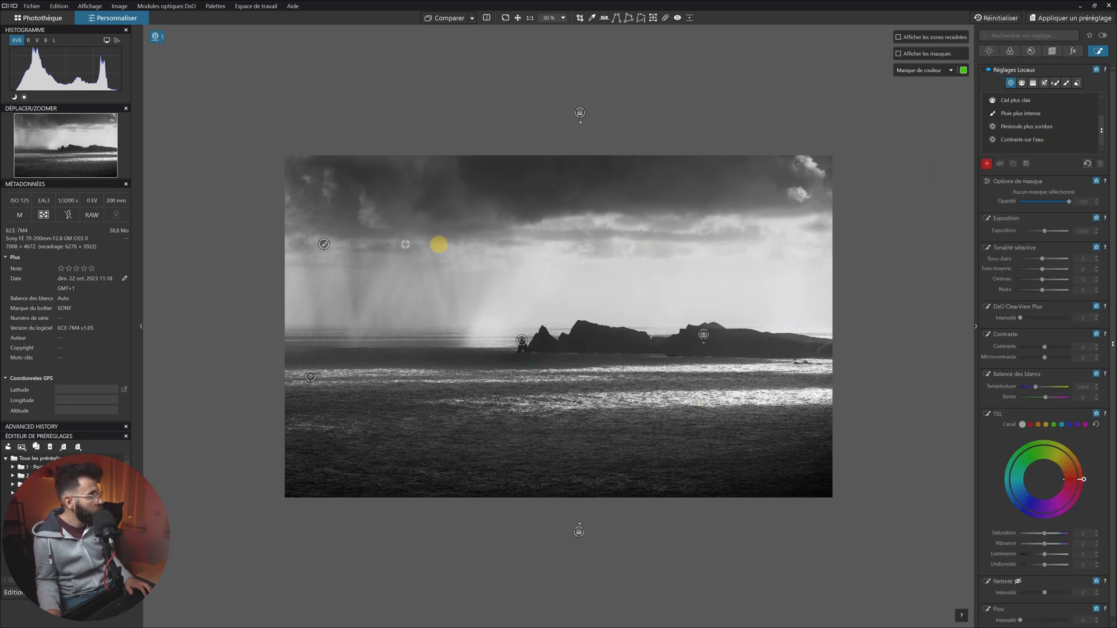
left_click(326, 191)
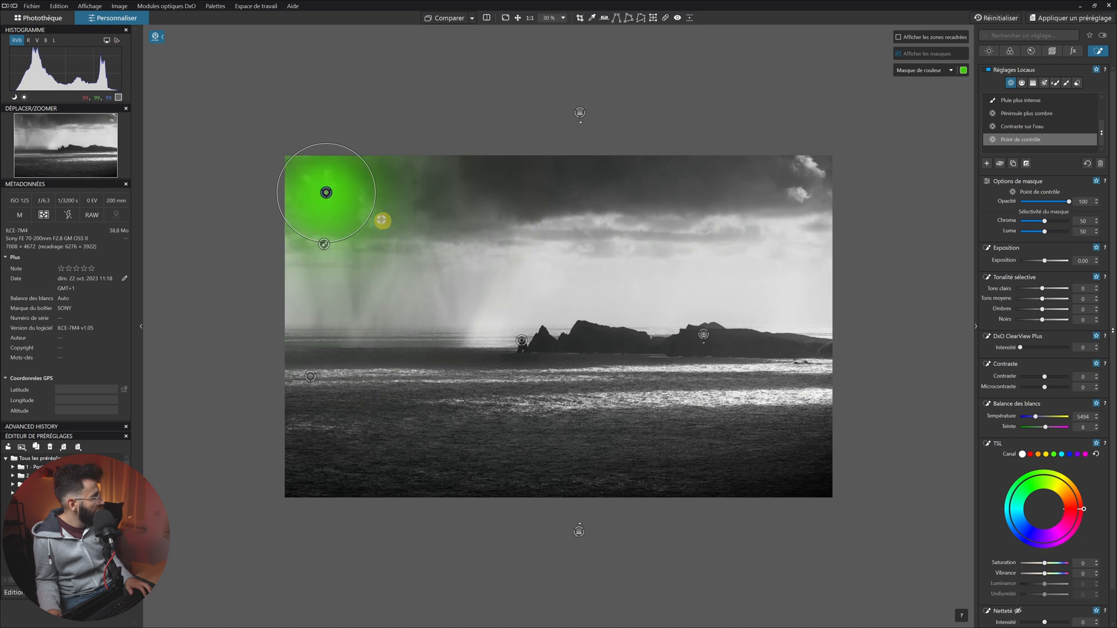
left_click_drag(369, 214, 354, 207)
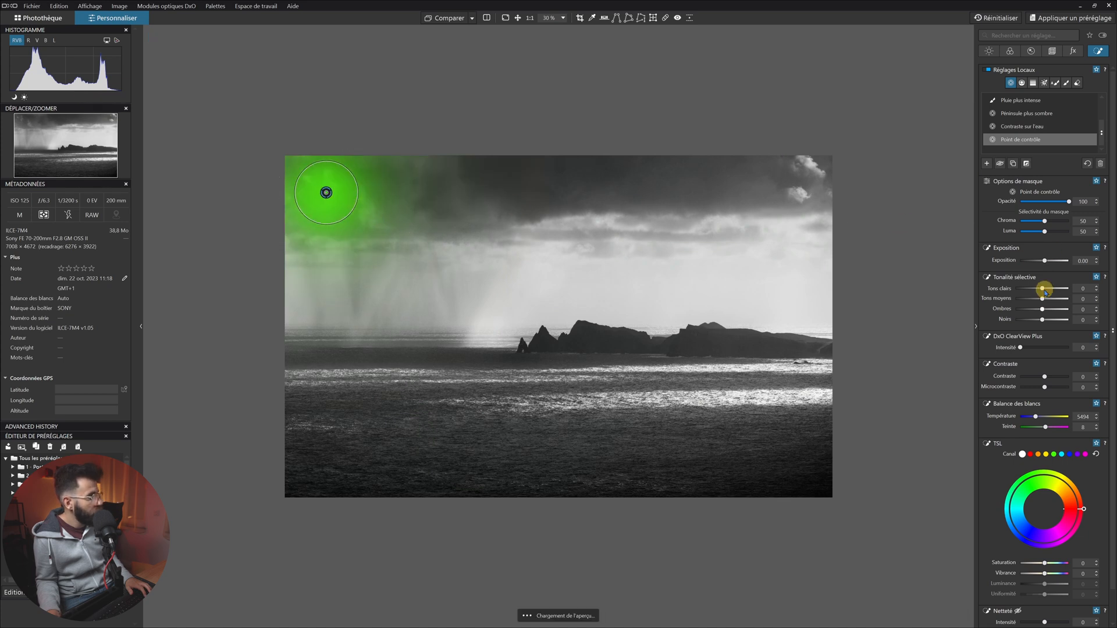
left_click_drag(1041, 289, 1048, 292)
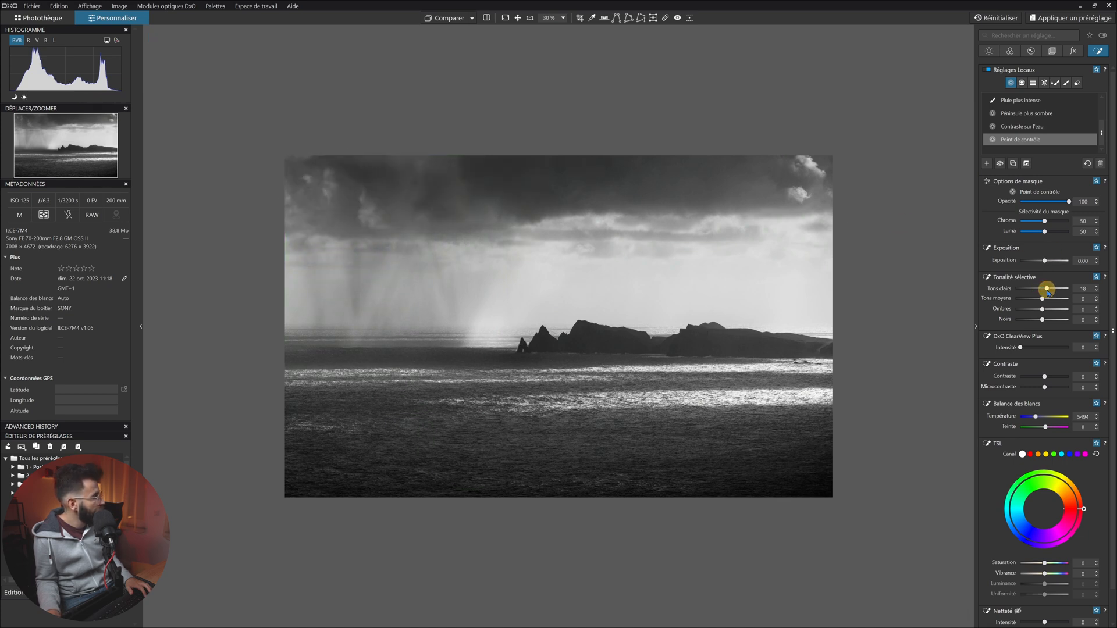
left_click_drag(1045, 231, 1060, 234)
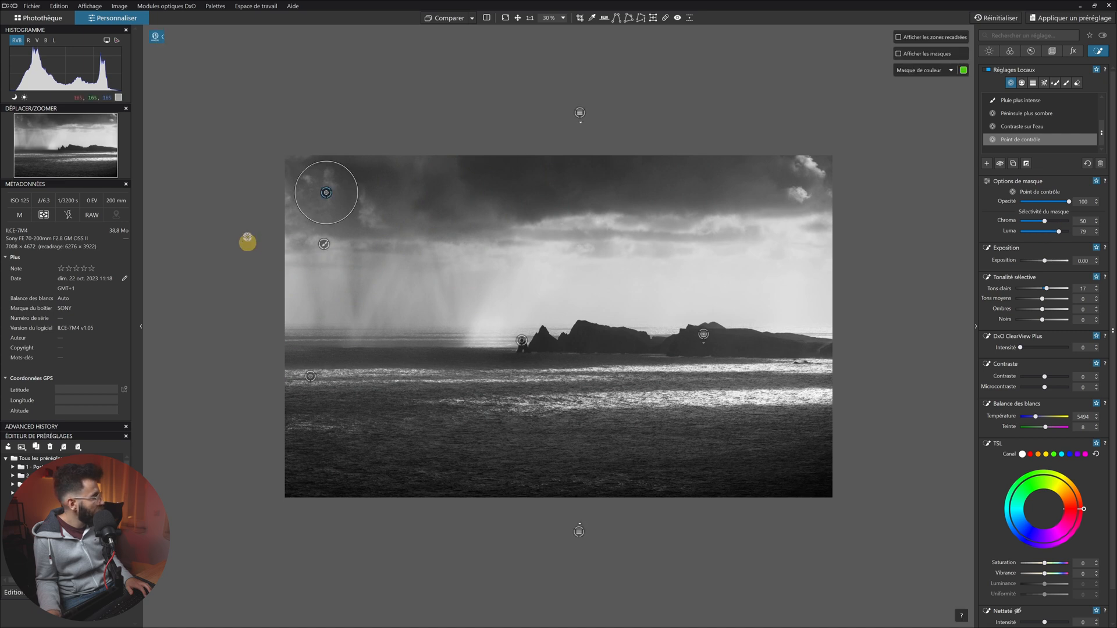
Move the first cloud control point towards the photo's upper-left corner and add smaller control points on the neighbouring bright cloud patches
scroll(341, 152, "up", 3)
left_click_drag(273, 122, 504, 227)
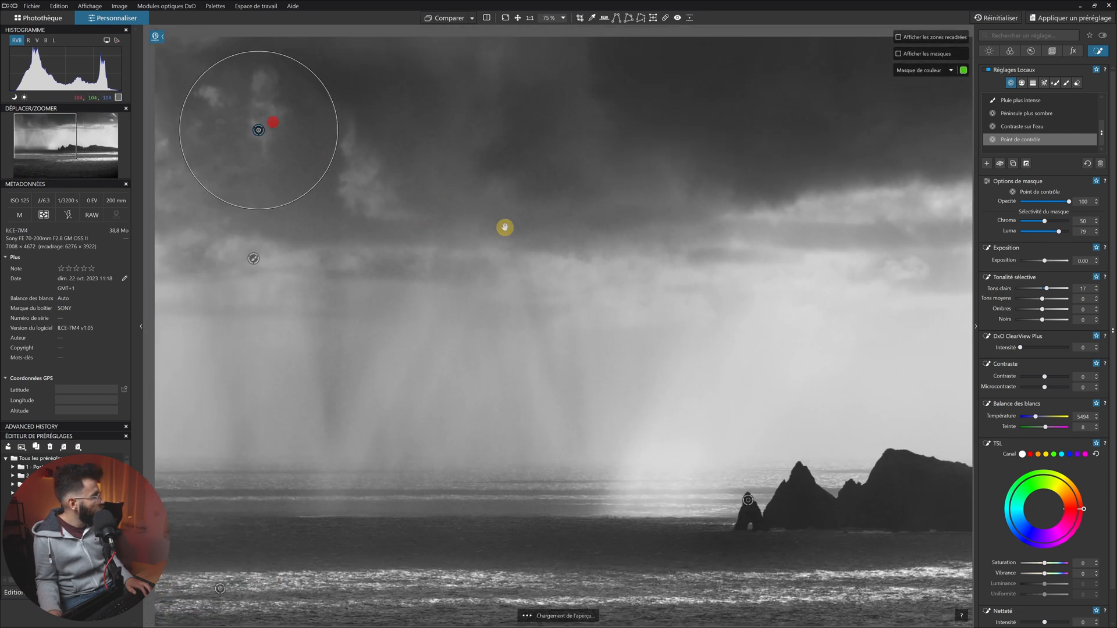
left_click_drag(256, 129, 210, 93)
left_click(367, 172)
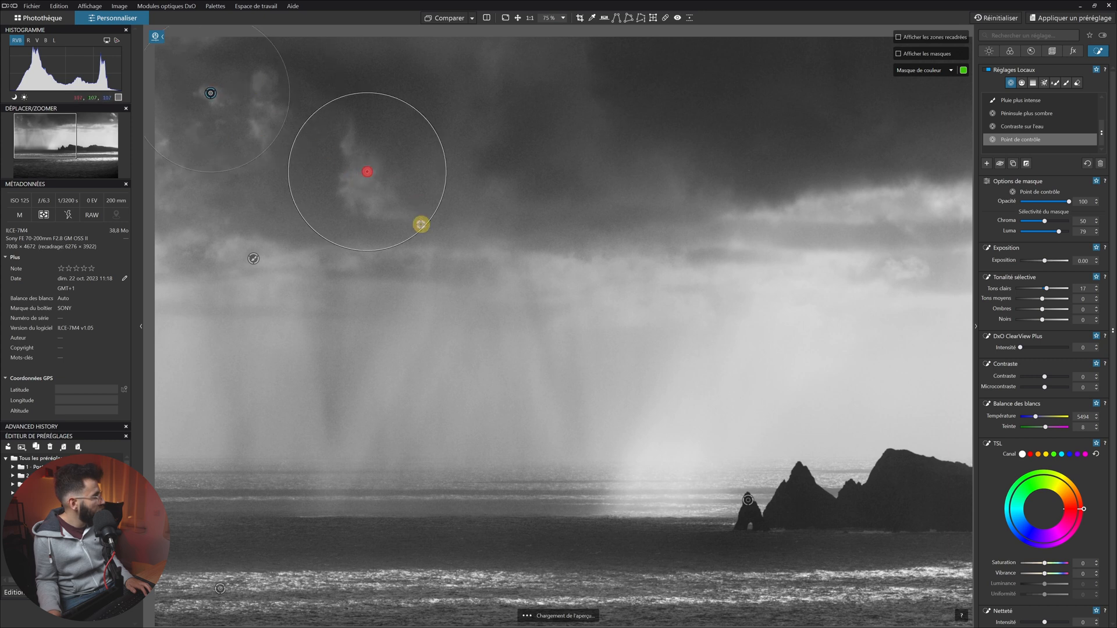
left_click(371, 196)
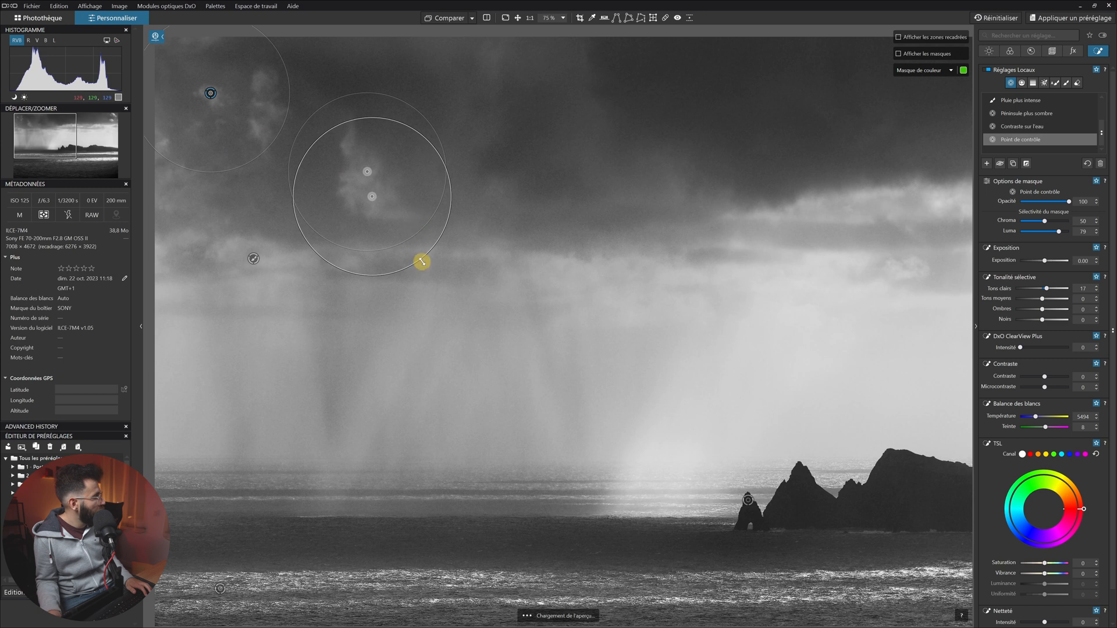
left_click_drag(420, 259, 391, 238)
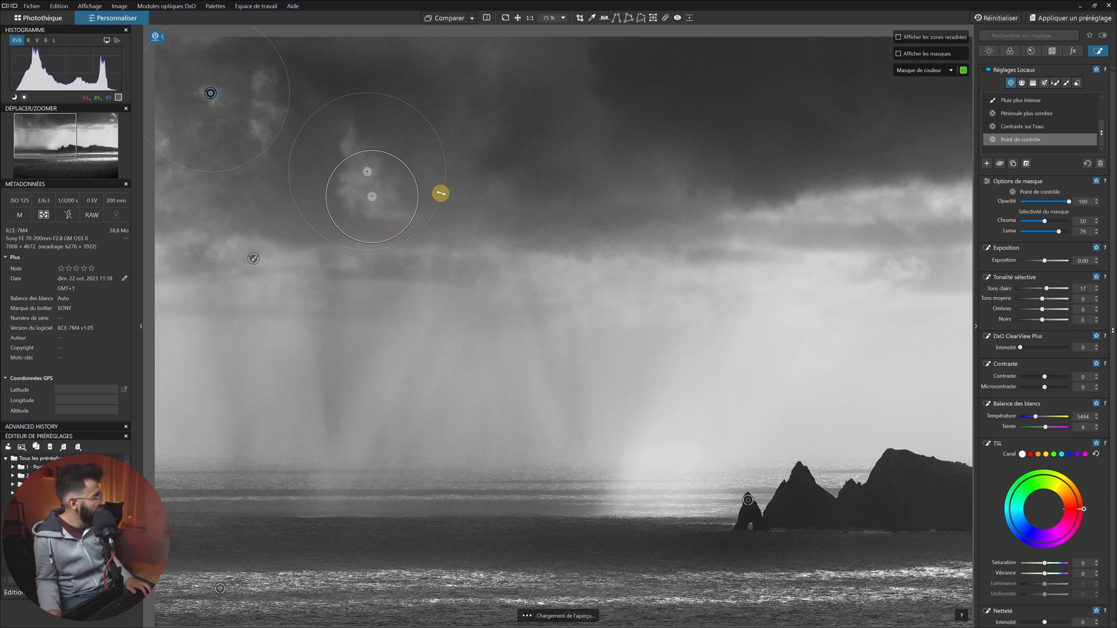
left_click_drag(441, 192, 421, 187)
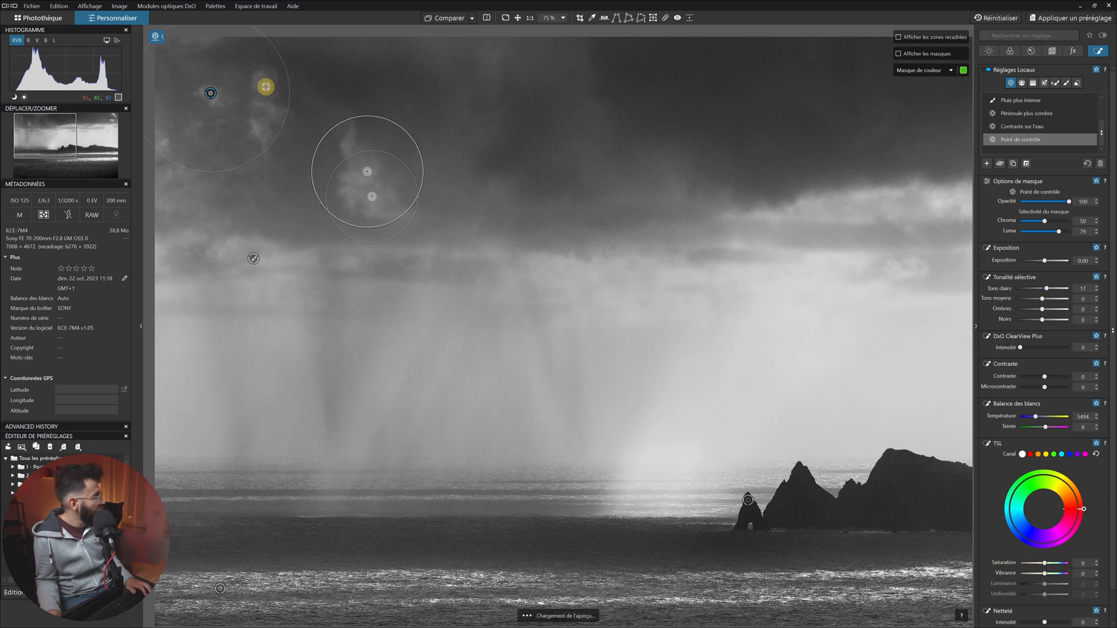
left_click(261, 79)
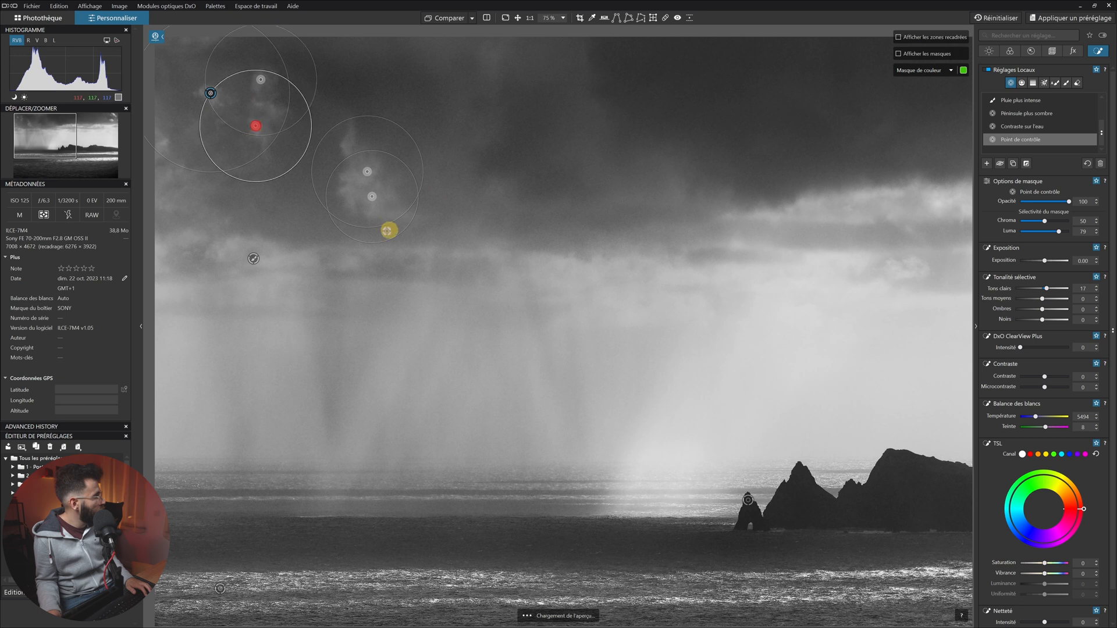
Add control points on the two bright clouds in the photo's upper-right corner and fine-tune the mask's highlights
scroll(453, 244, "down", 3)
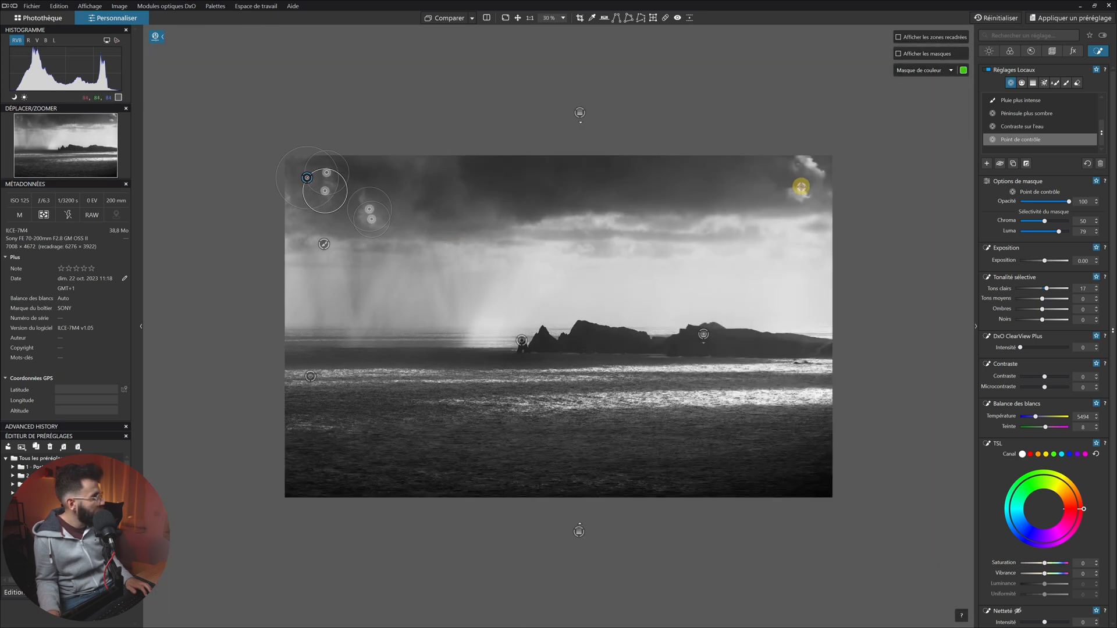
left_click(807, 162)
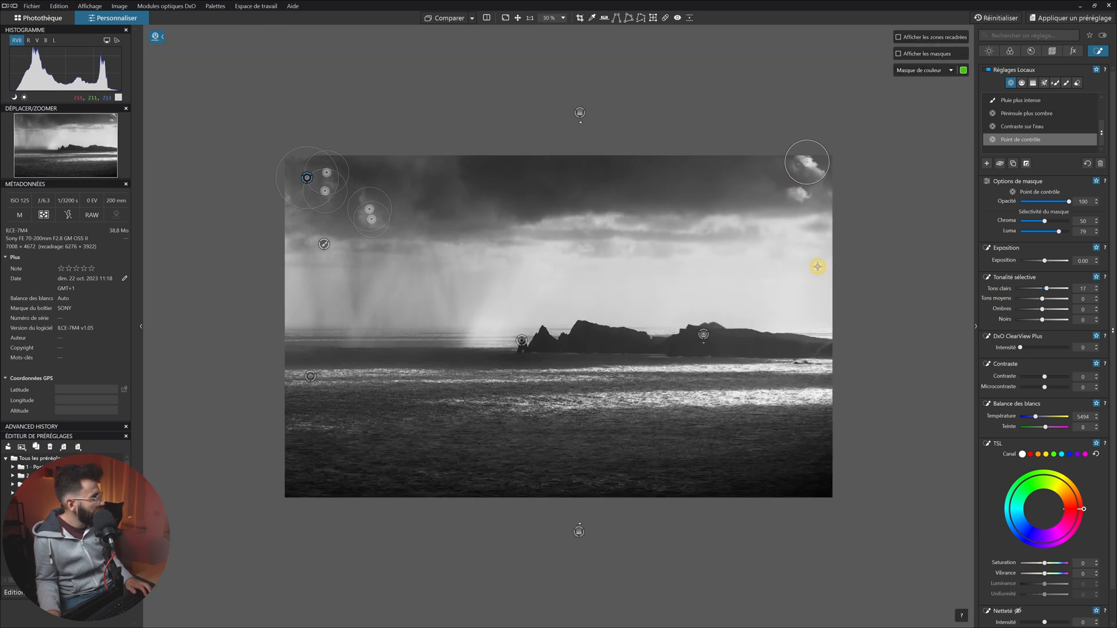
left_click(799, 193)
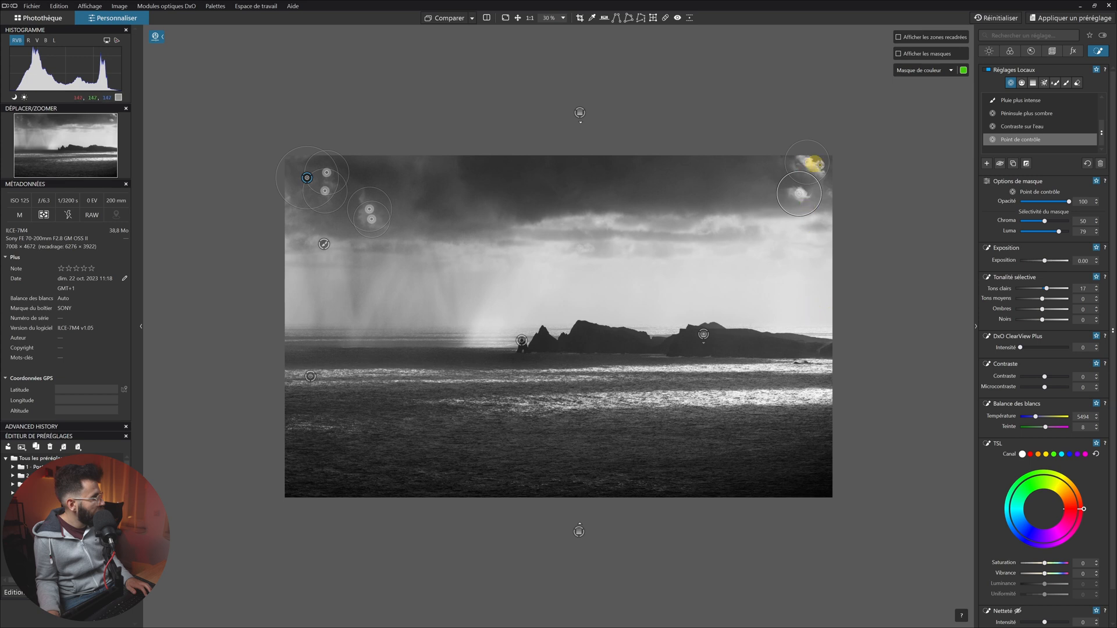
left_click_drag(1046, 288, 1047, 291)
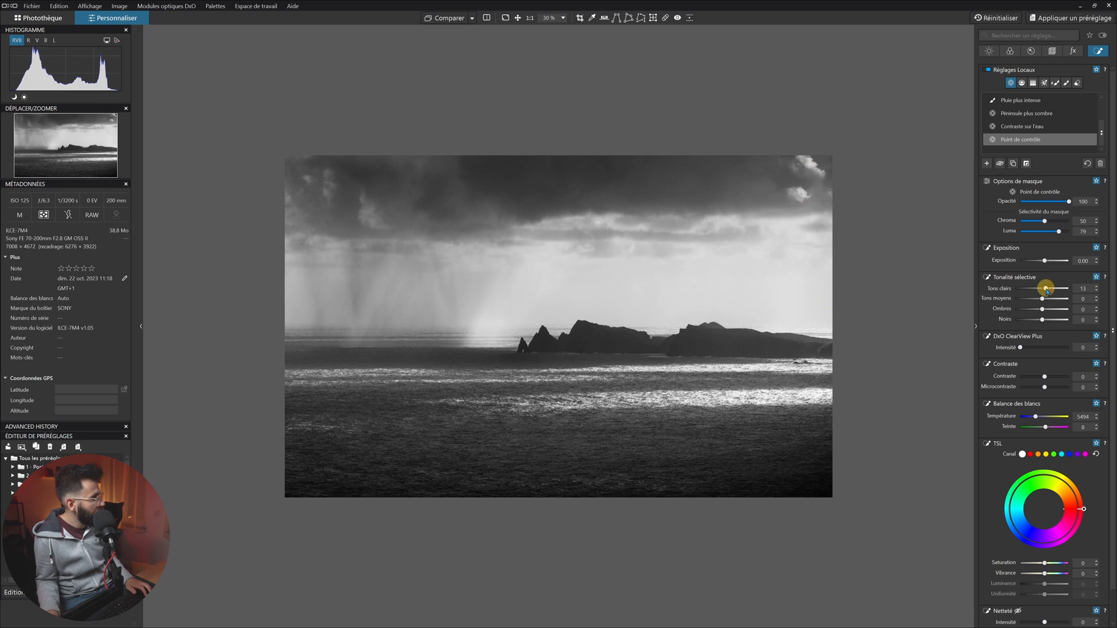
key("Escape")
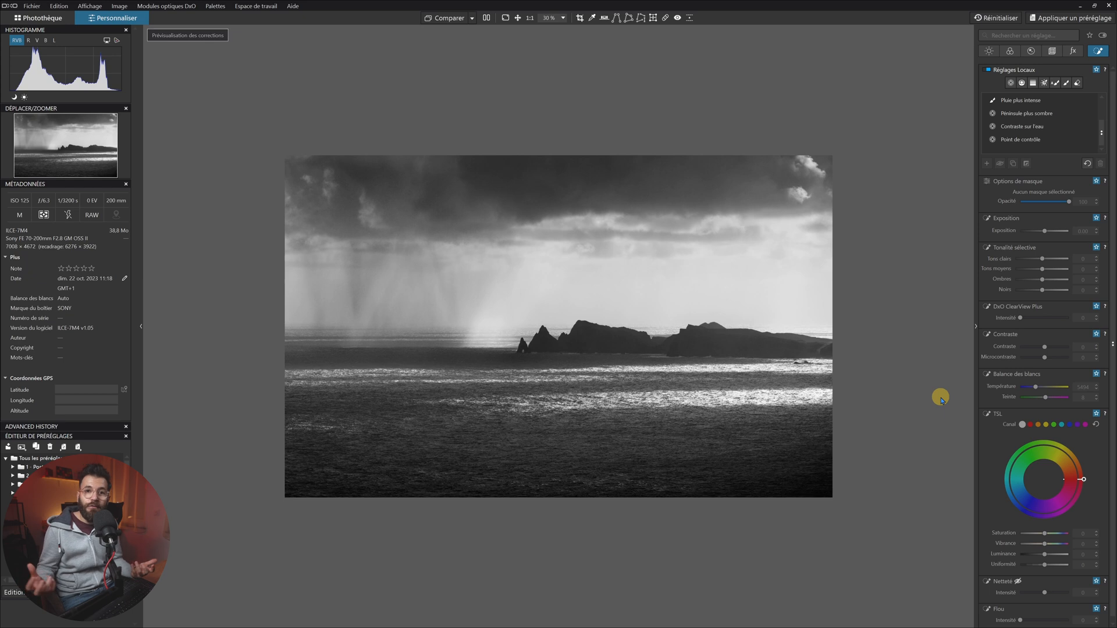
Compare the edited photo with the uncorrected original twice, ending on the corrected version
left_click(453, 18)
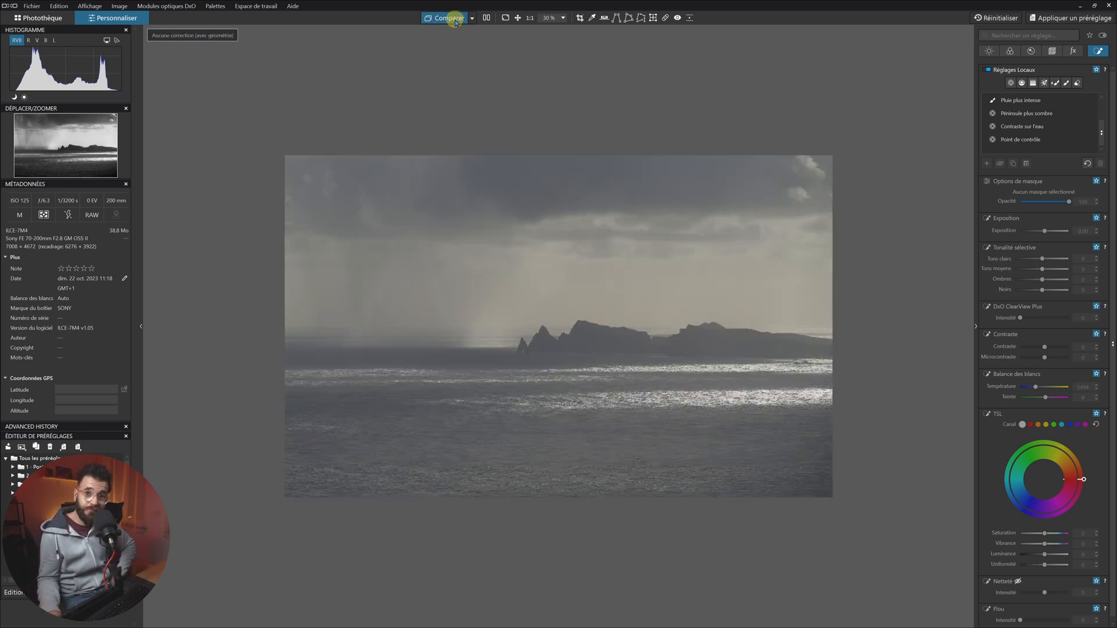
left_click(454, 21)
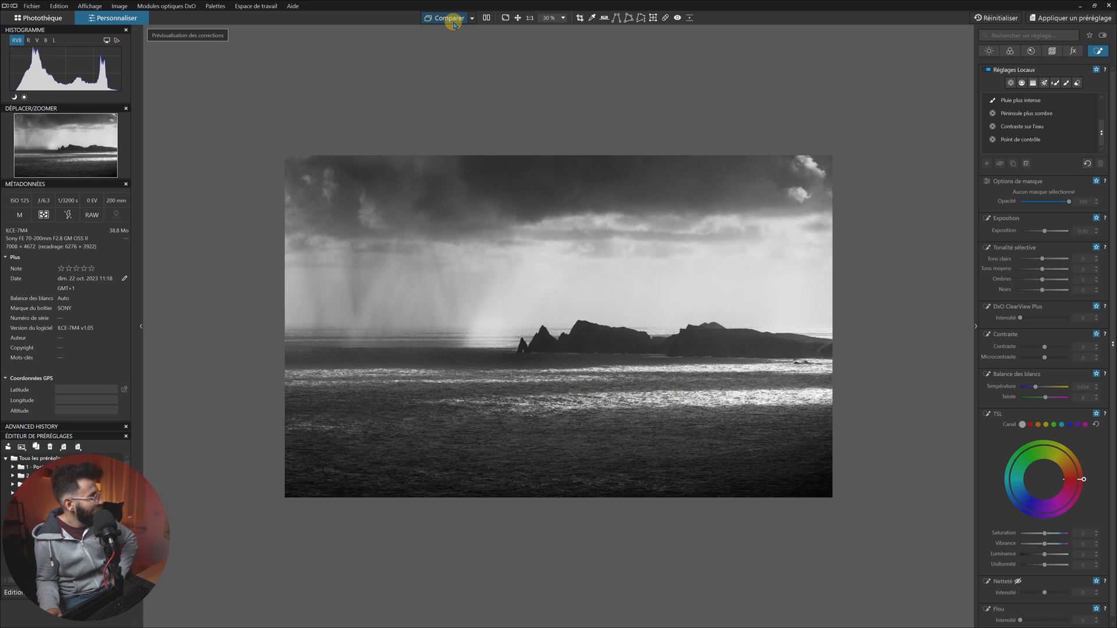
left_click(443, 17)
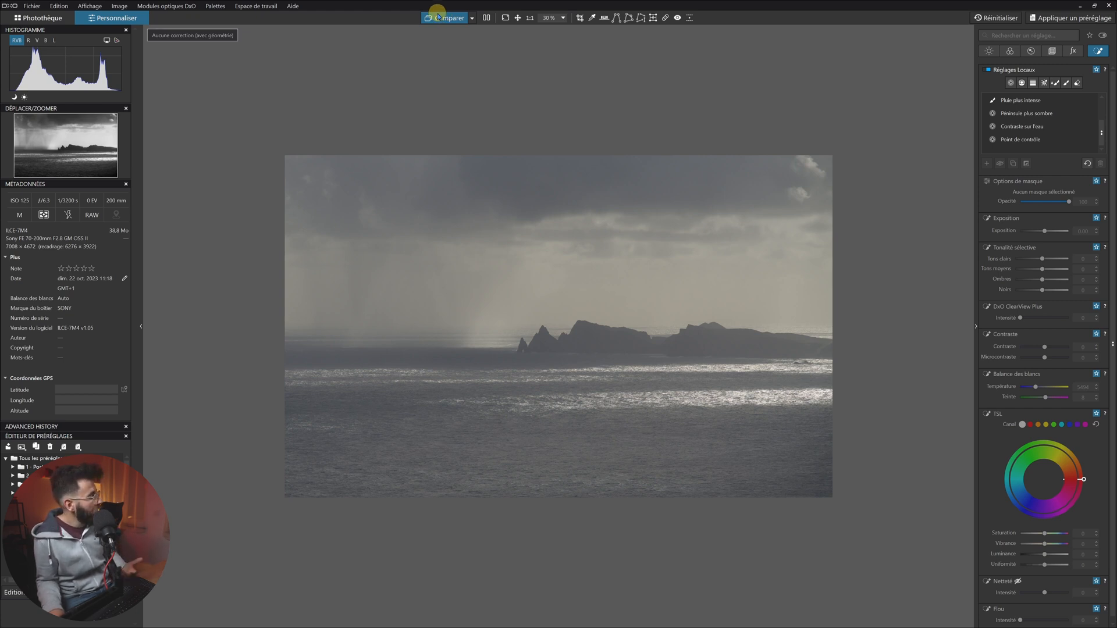
left_click(437, 17)
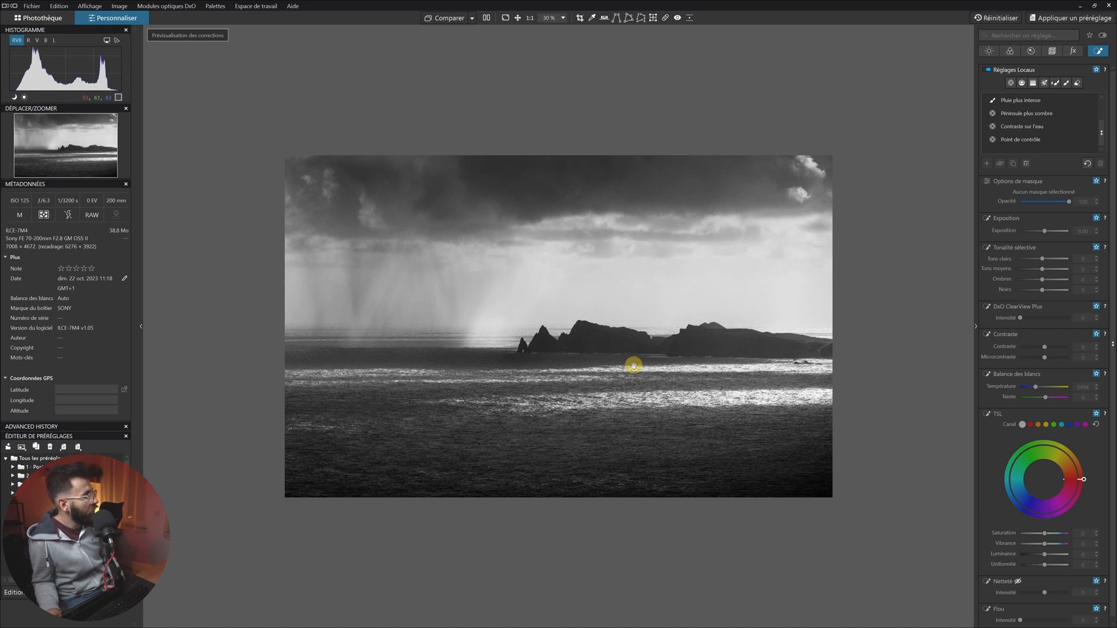
Check the photo for clipped shadows and highlights with the histogram's clipping indicators, ending with both indicators off
left_click(24, 97)
left_click(23, 236)
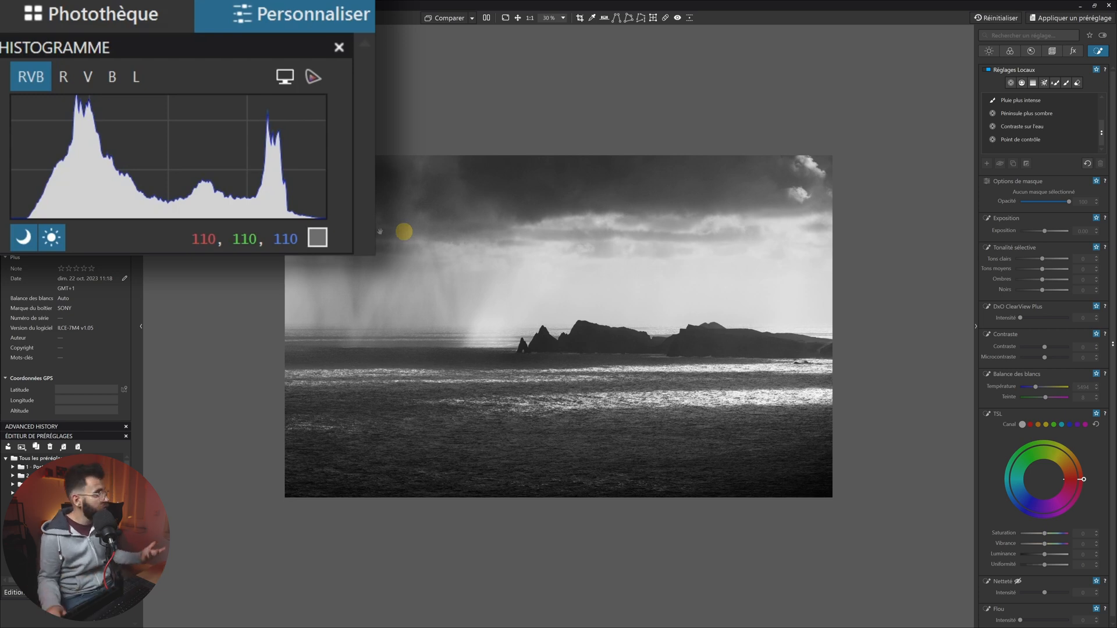
left_click(19, 234)
left_click(52, 237)
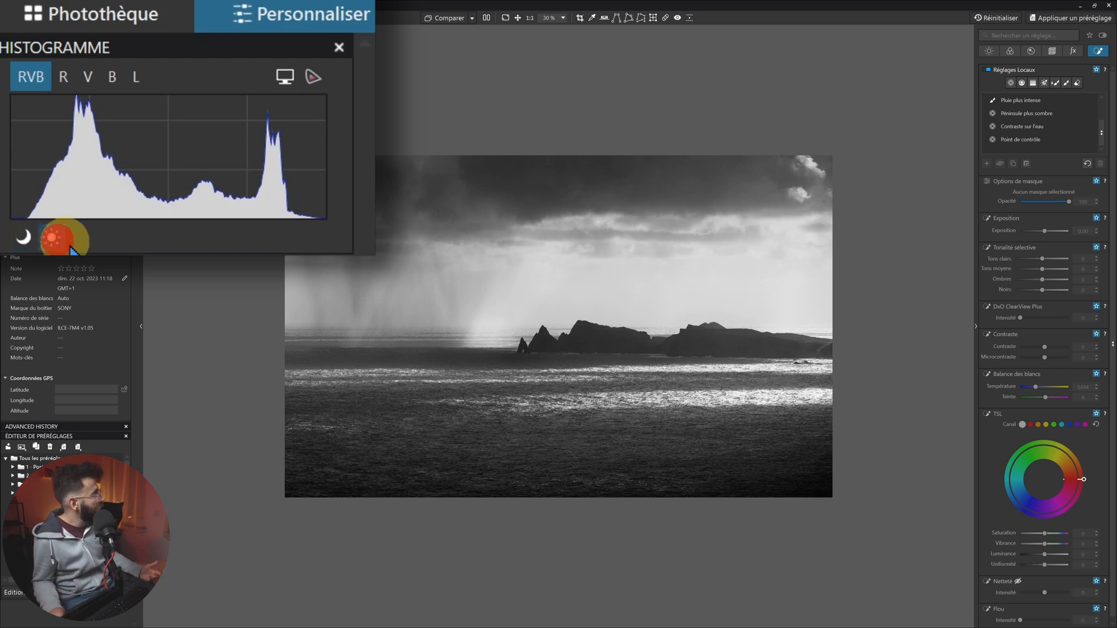